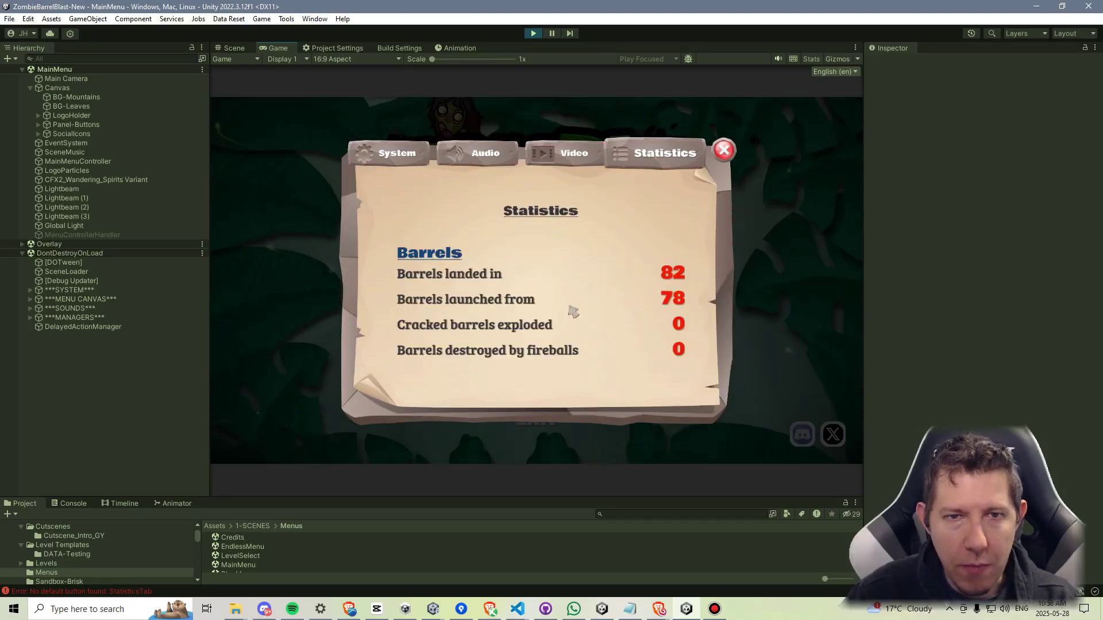
Duplicate the last StatsSection(Clone) five times with Ctrl+D.
scroll(572, 310, down, 2)
scroll(546, 253, up, 2)
scroll(531, 276, down, 5)
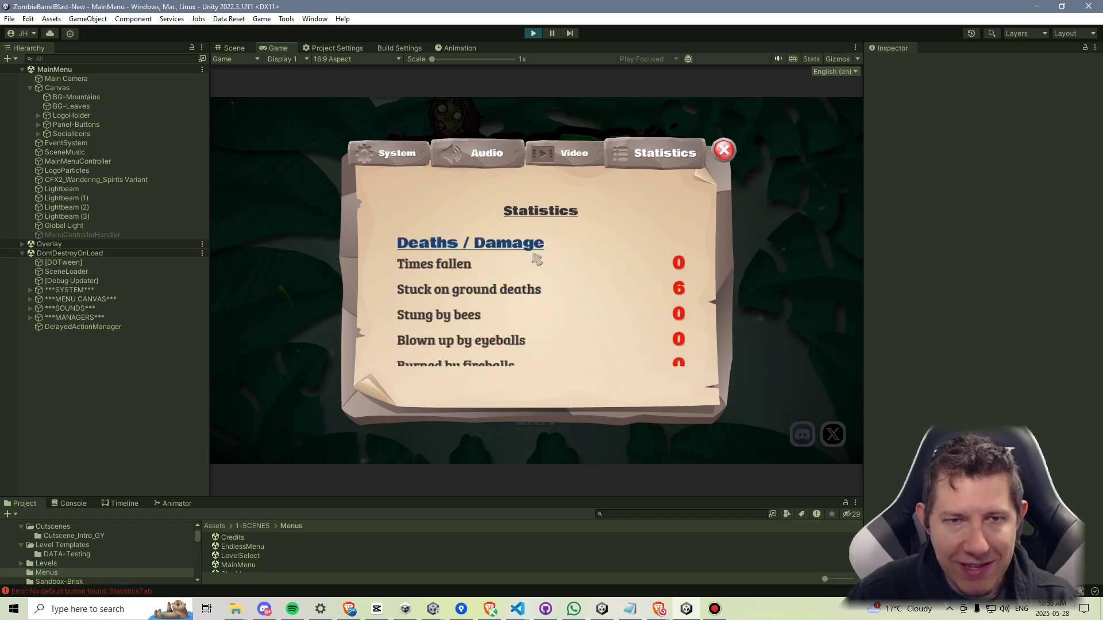
scroll(536, 259, up, 5)
scroll(534, 304, down, 2)
scroll(540, 308, down, 3)
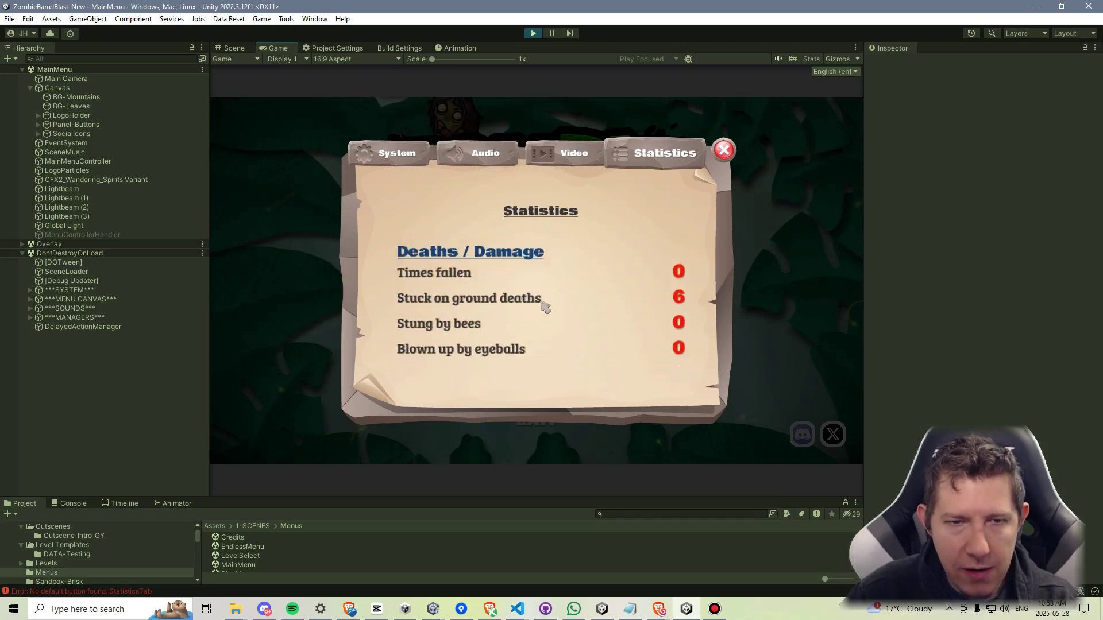
scroll(528, 322, up, 3)
scroll(517, 313, down, 8)
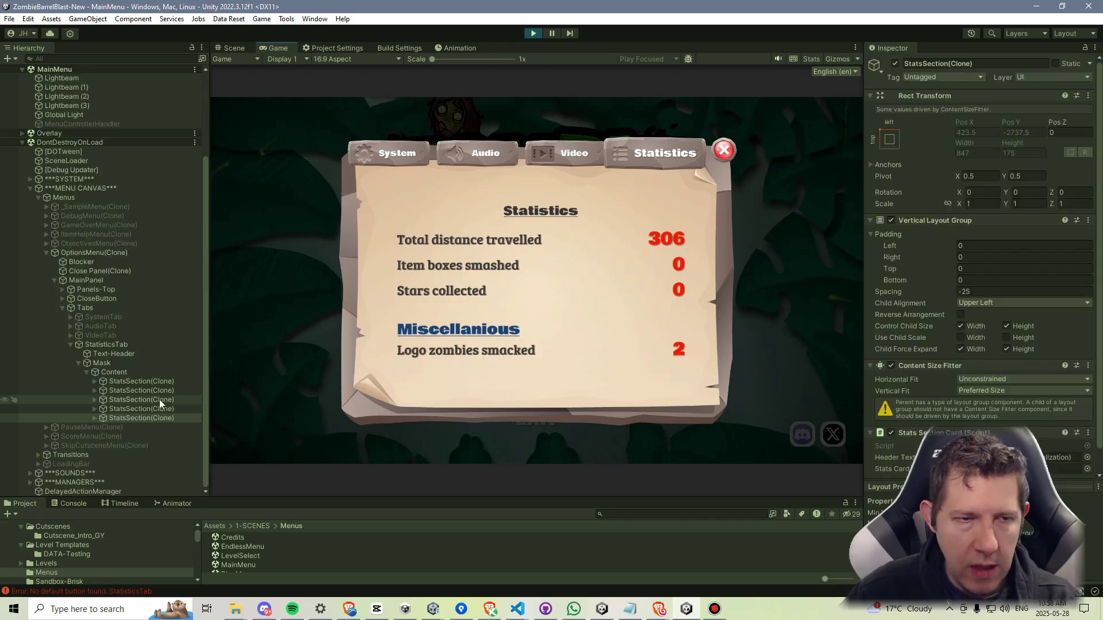
click(127, 417)
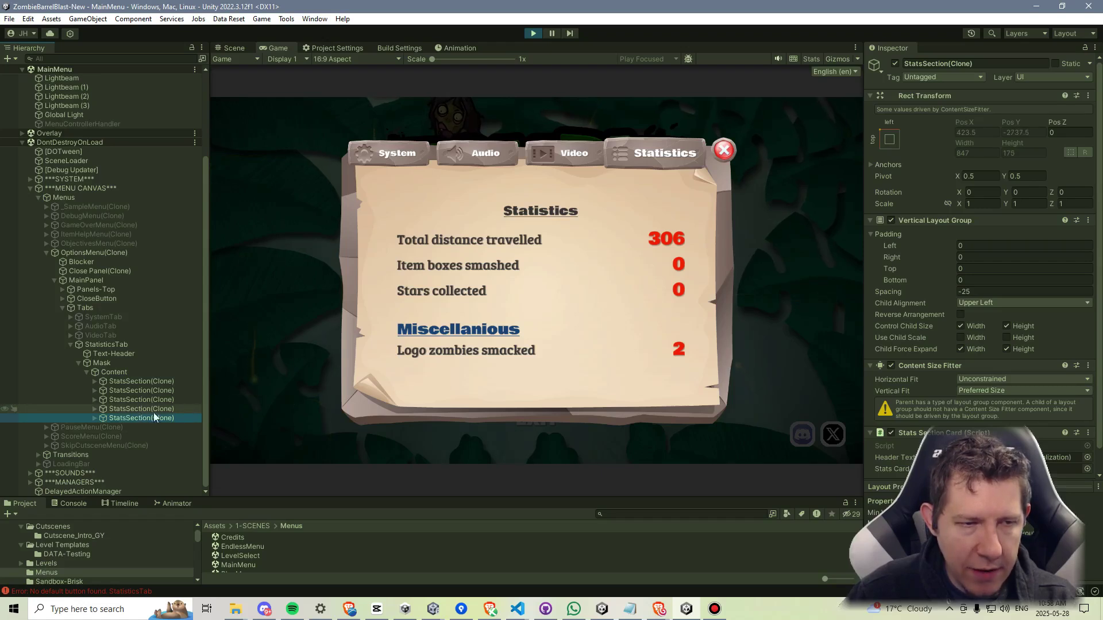
key(ctrl+d)
key(ctrl+d)
key(ctrl+d)
key(ctrl+d)
key(ctrl+d)
scroll(498, 285, down, 1)
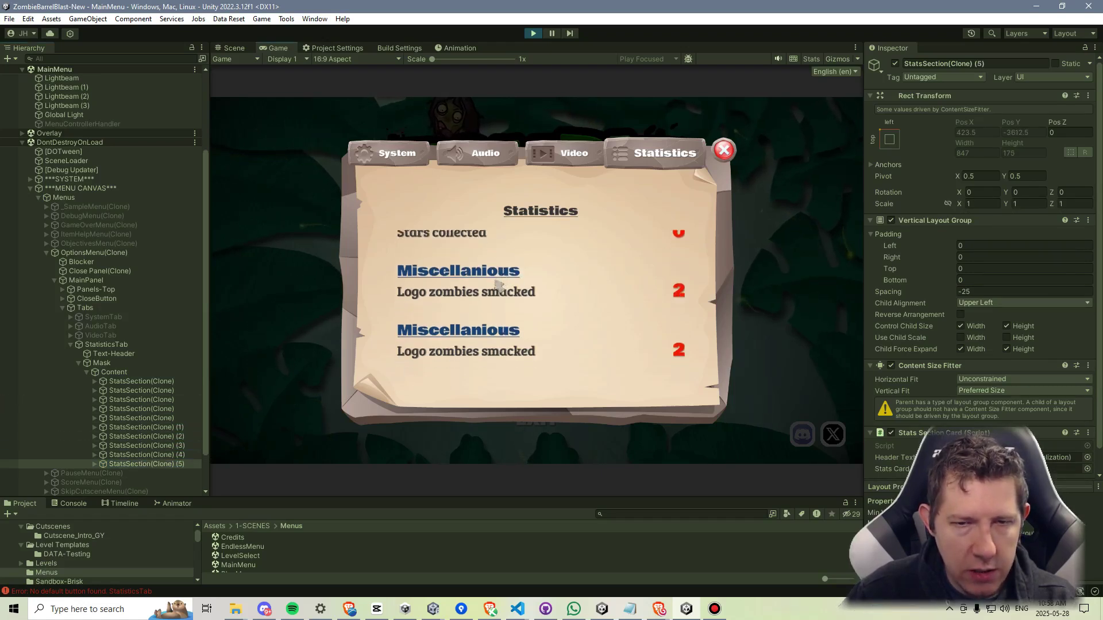
scroll(499, 285, down, 1)
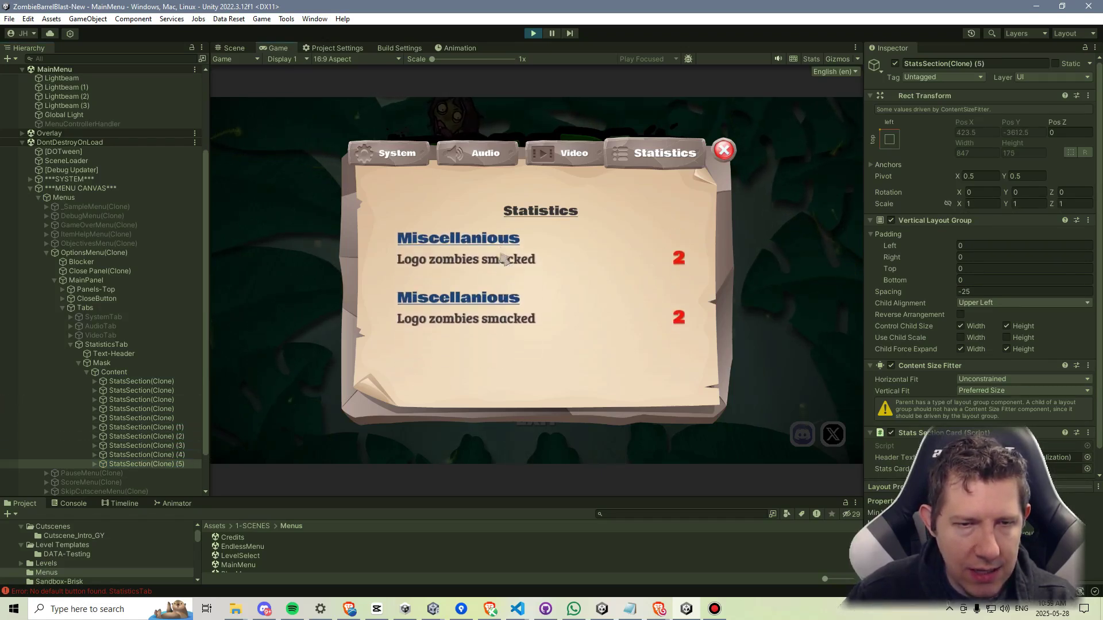
Expand StatsSection(Clone) (5) and duplicate its StatsCard twice.
click(94, 464)
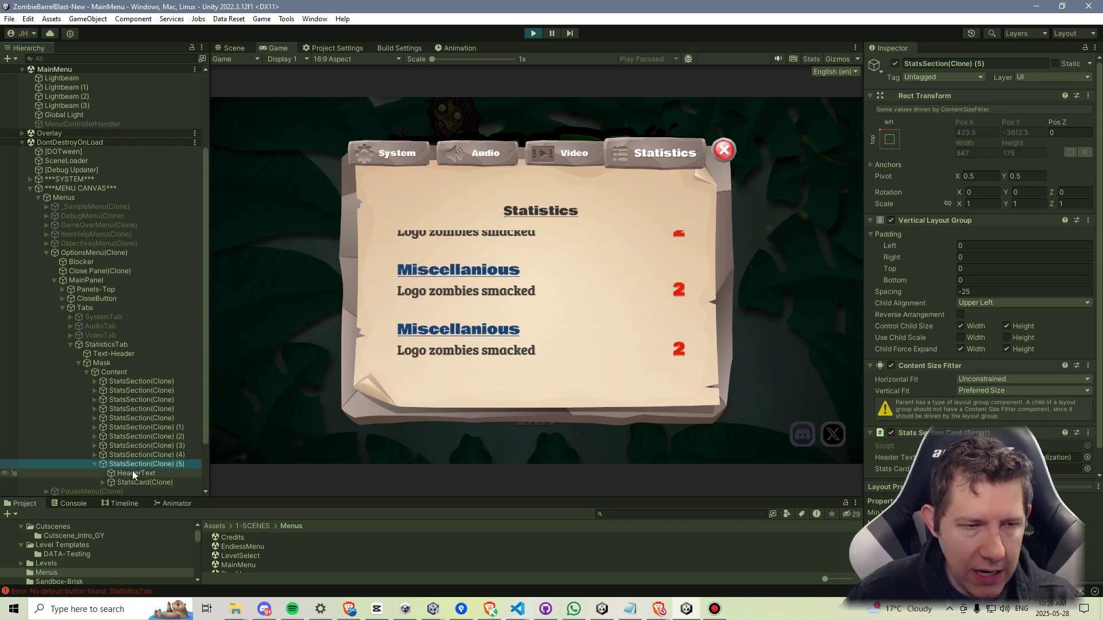
click(136, 483)
key(ctrl+d)
key(ctrl+d)
key(ctrl+d)
key(ctrl+d)
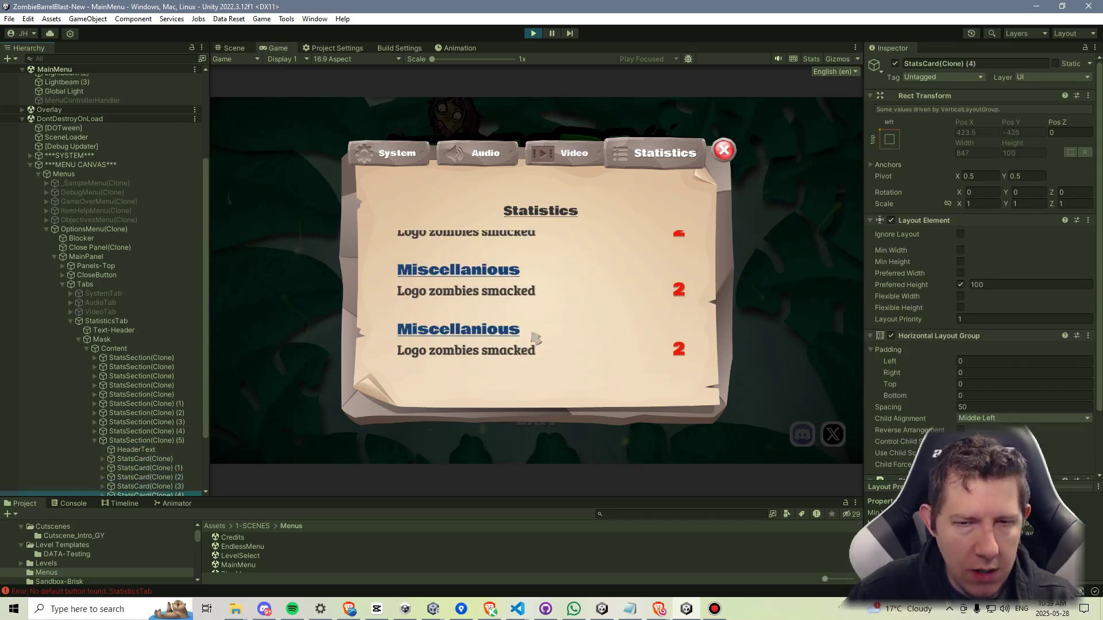
key(ctrl+d)
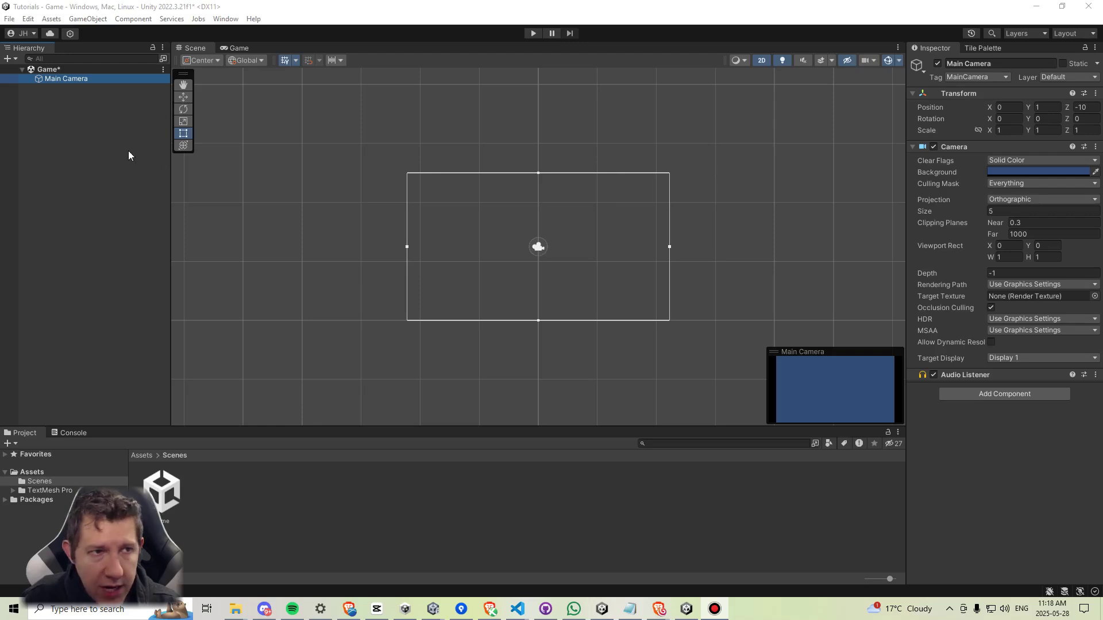
Create a UI Canvas with an EventSystem in the empty Game scene.
click(119, 123)
right_click(92, 139)
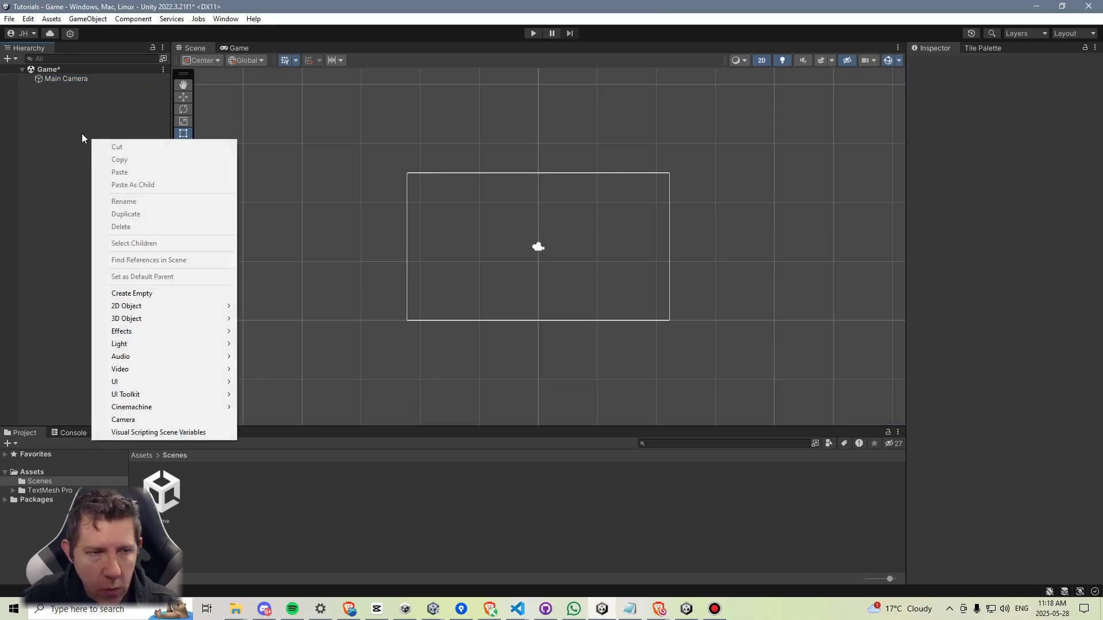
mouse_move(170, 380)
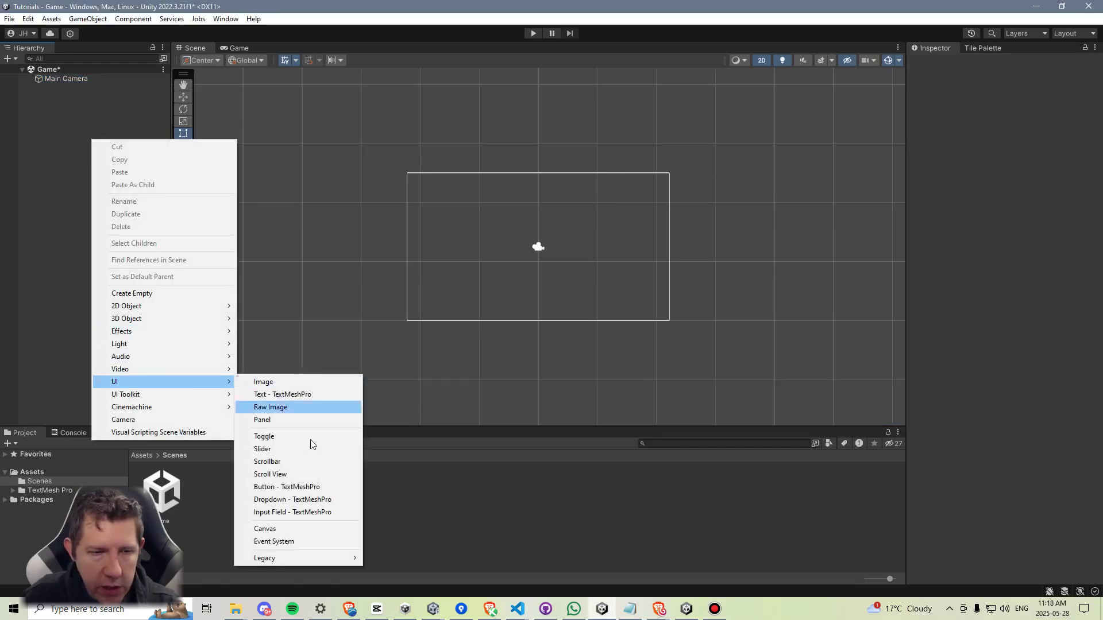
click(300, 529)
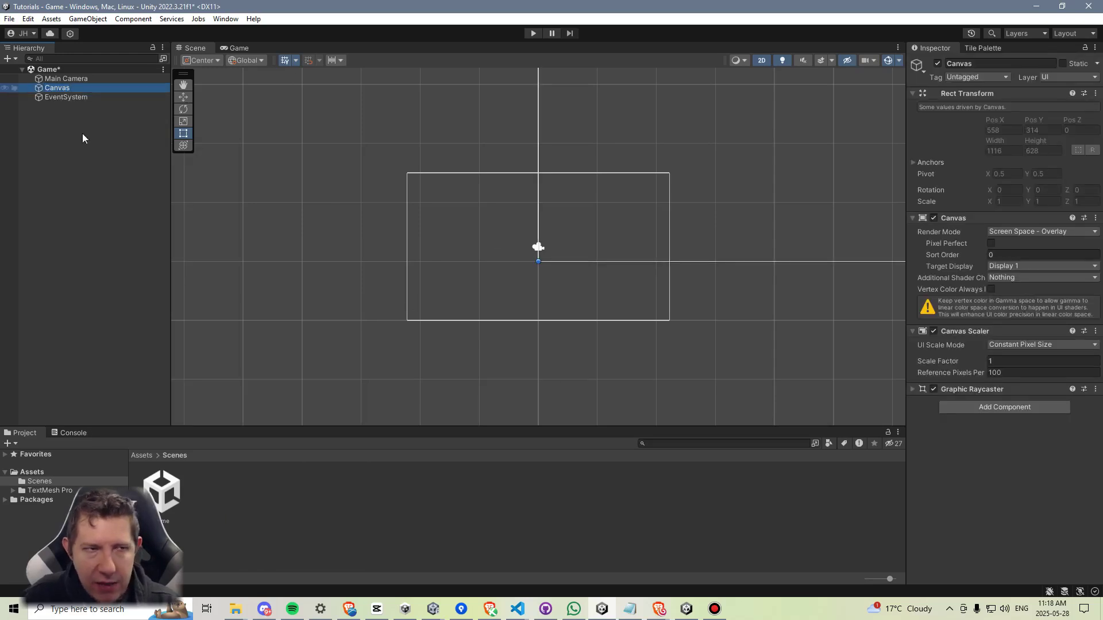
double_click(40, 90)
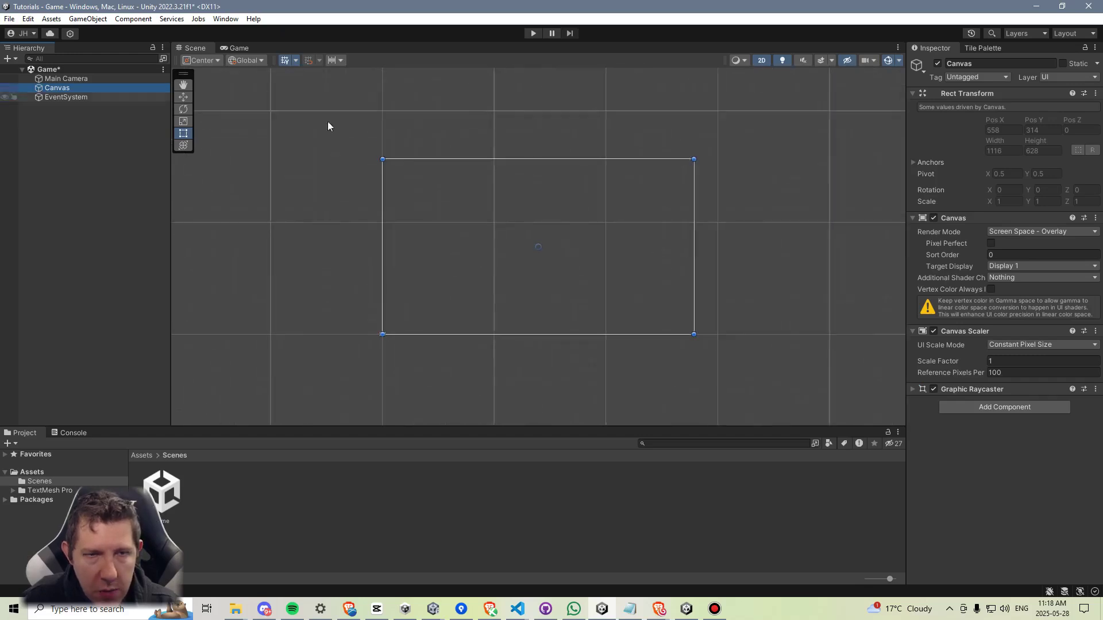
Set the Canvas to Scale With Screen Size at a 1920×1080 reference resolution.
click(1027, 344)
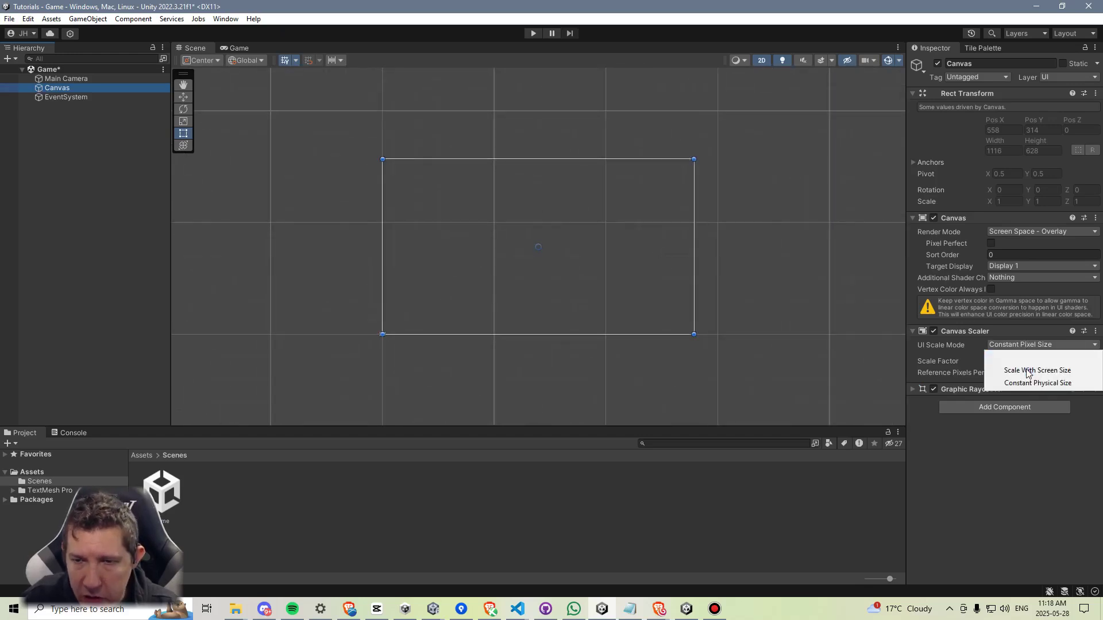
click(1028, 371)
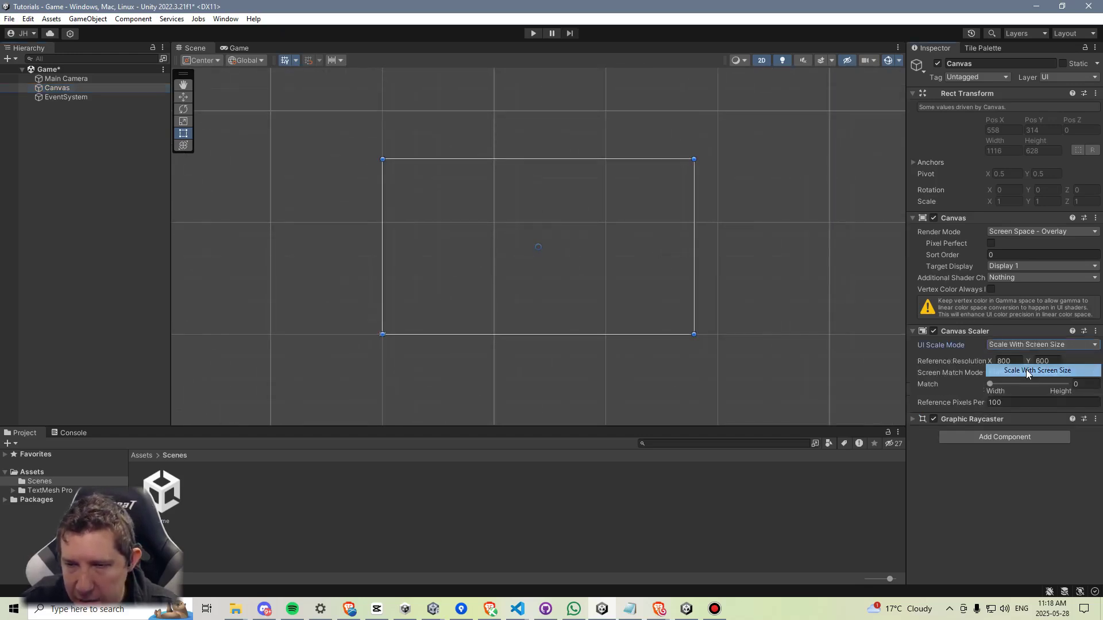
click(1018, 360)
text(1920)
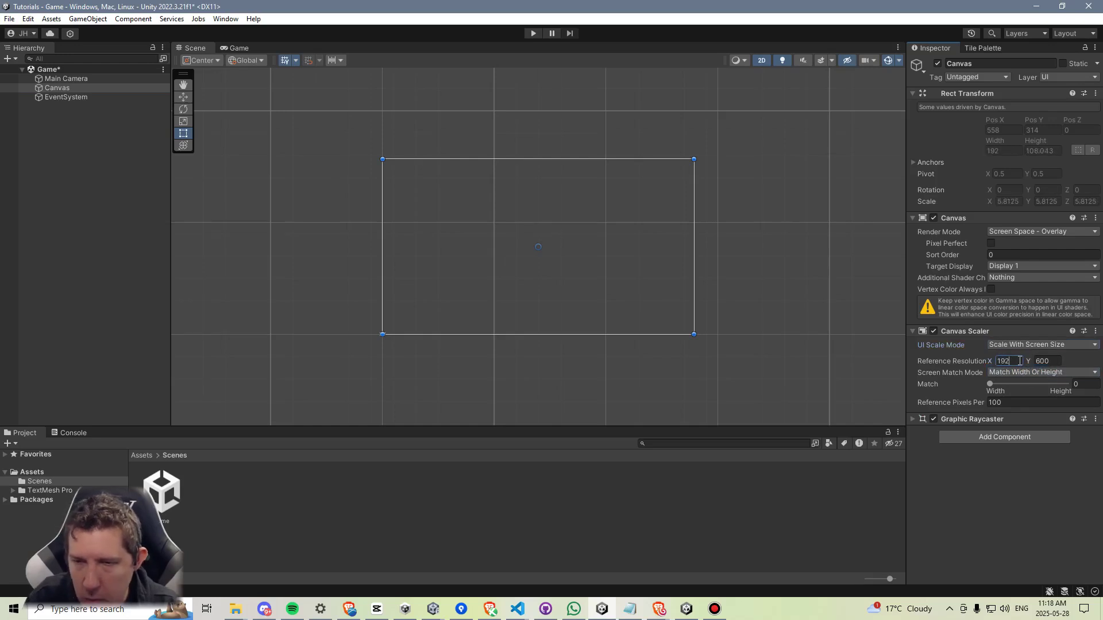
key(Tab)
text(1080)
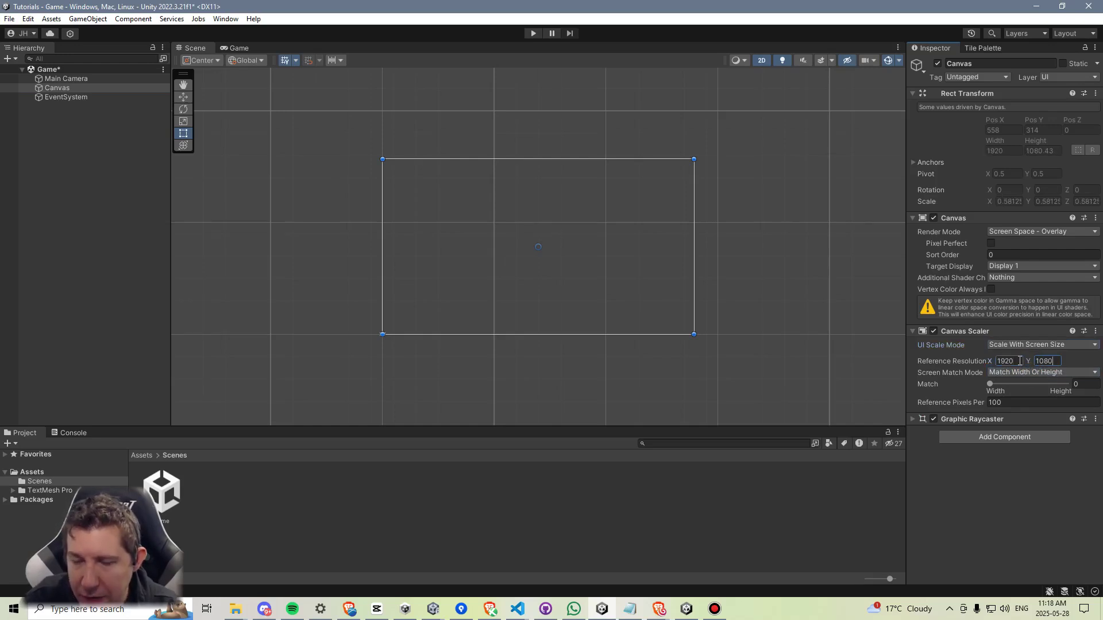
click(241, 45)
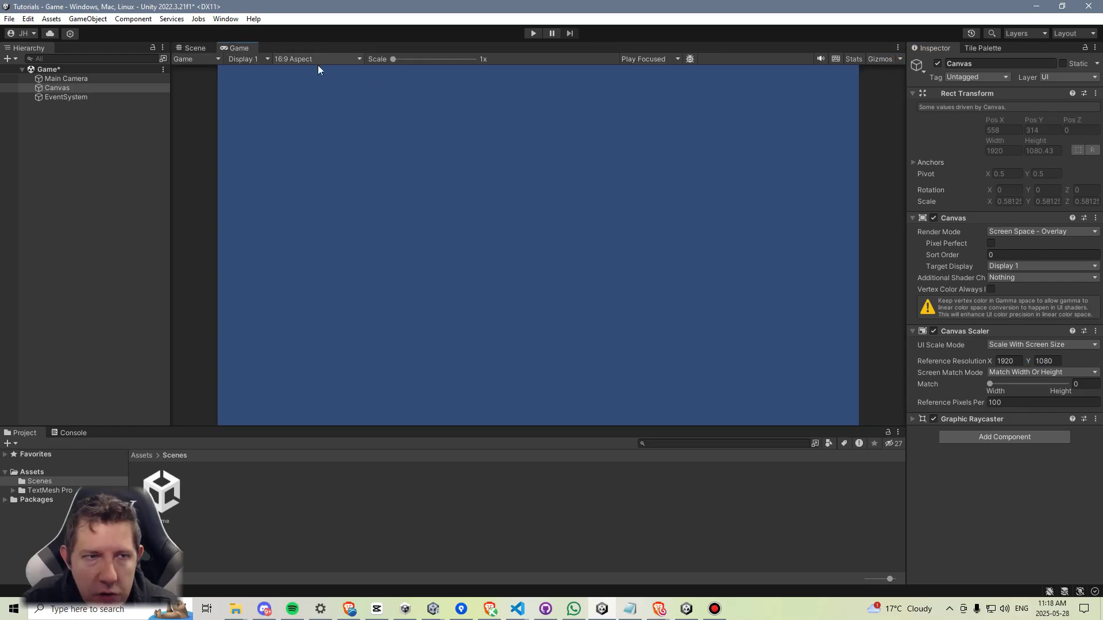
Add a UI Image under the Canvas named Panel.
click(296, 59)
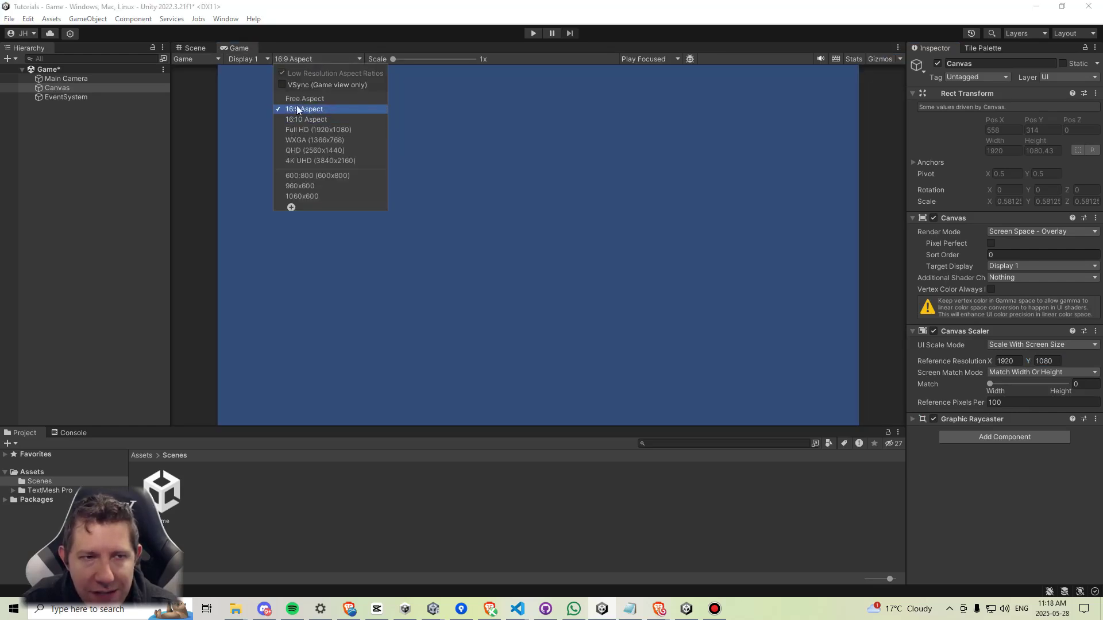
click(110, 132)
click(61, 88)
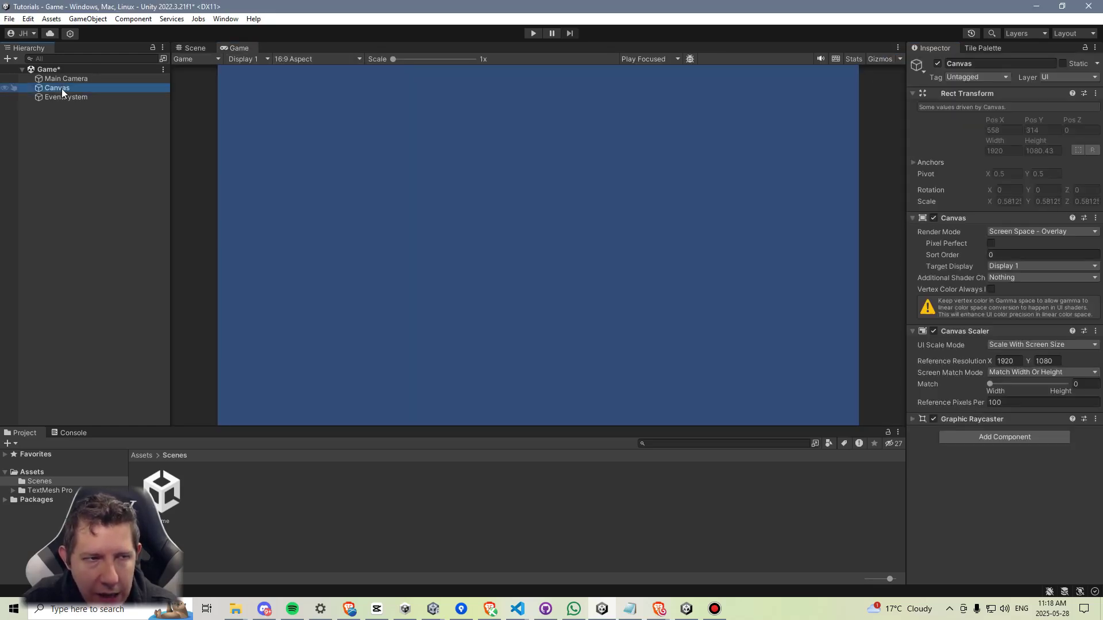
right_click(64, 88)
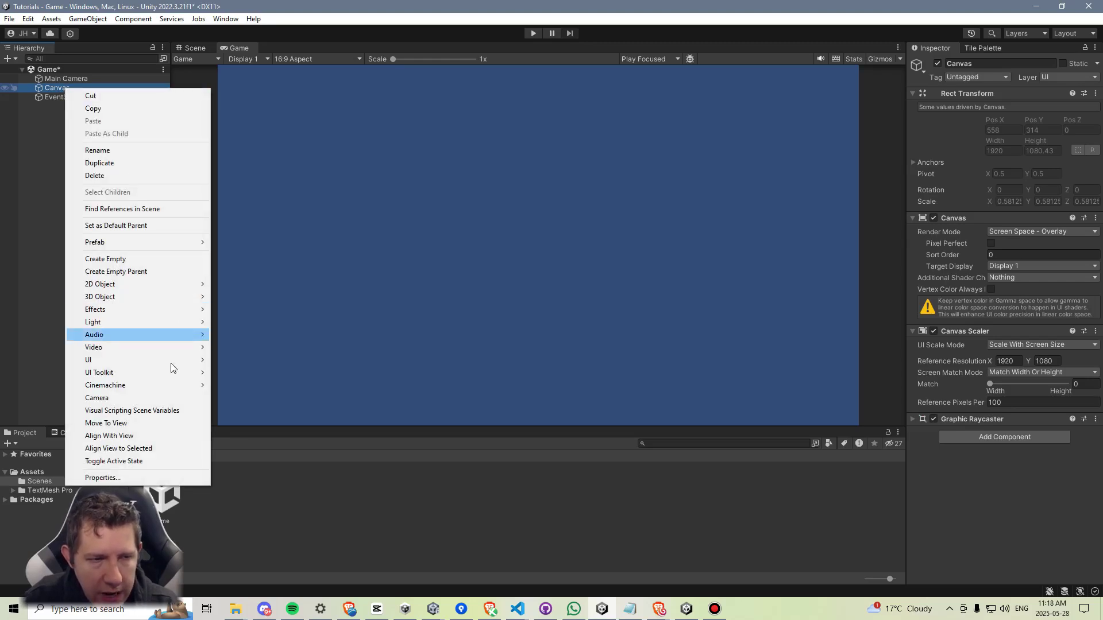
mouse_move(170, 365)
click(238, 360)
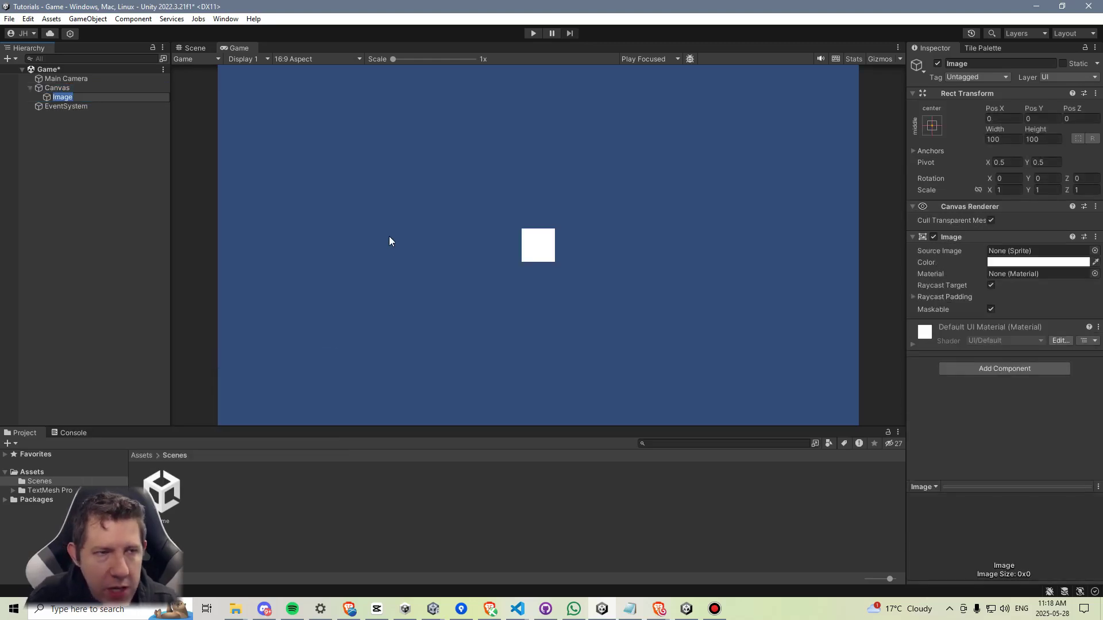
text(Panel)
key(Return)
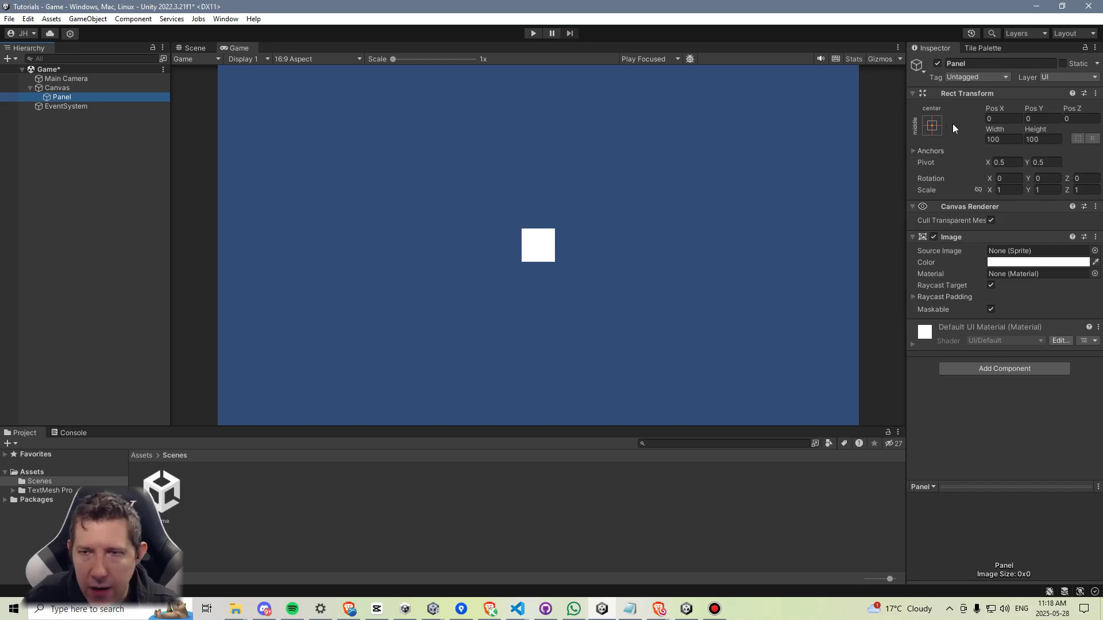
Stretch the Panel to fill the Canvas with Left/Right 500 and Top/Bottom 200.
click(932, 126)
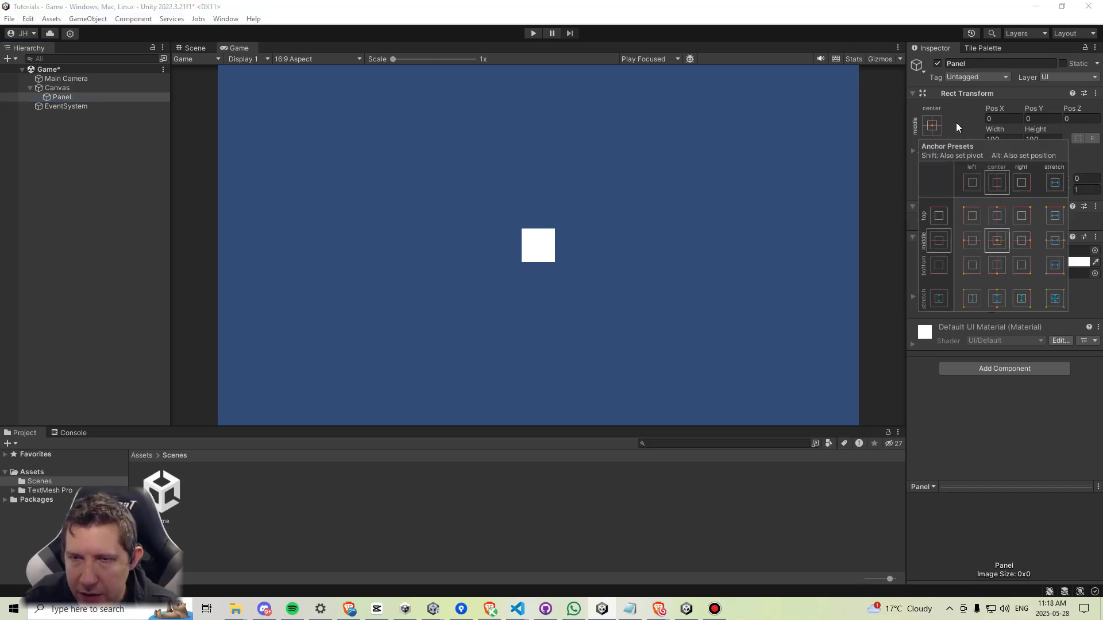
click(1056, 299)
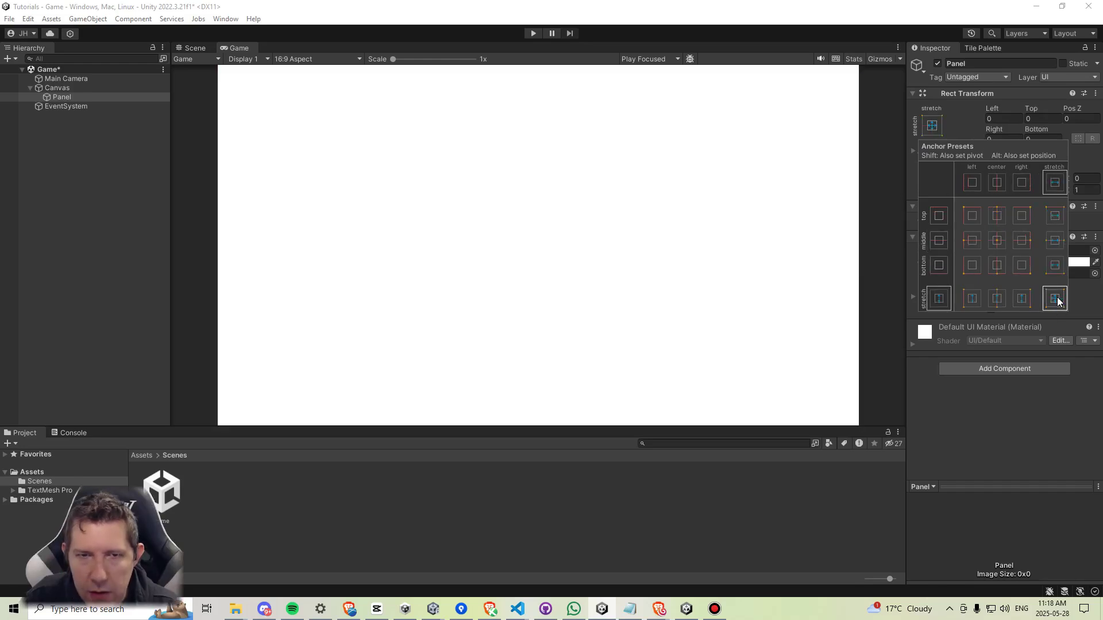
click(1006, 118)
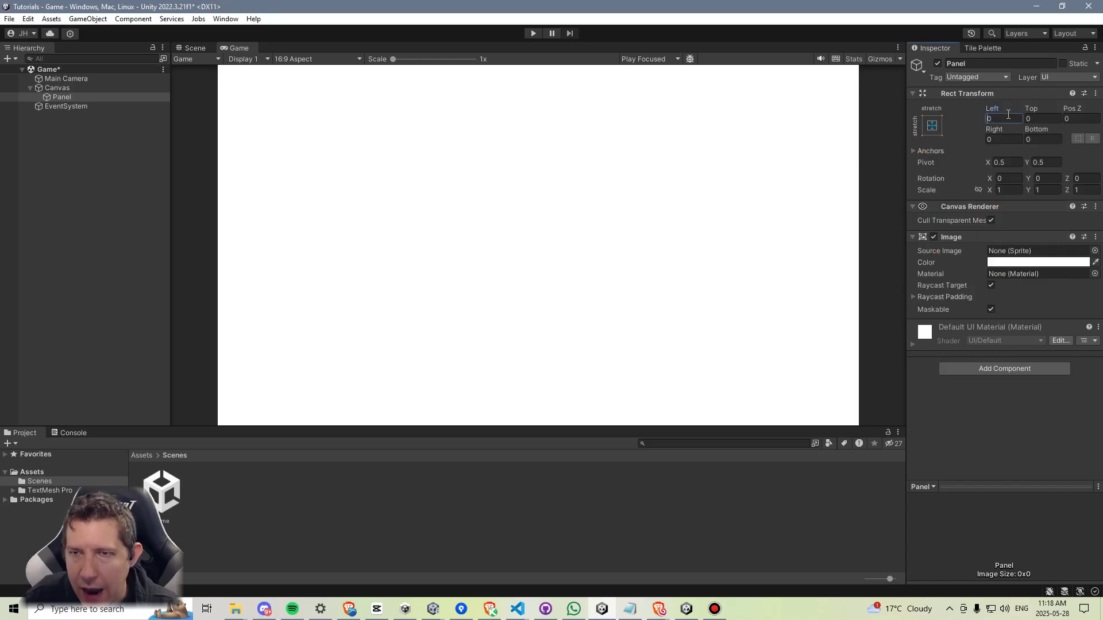
text(500)
key(Tab)
key(Tab)
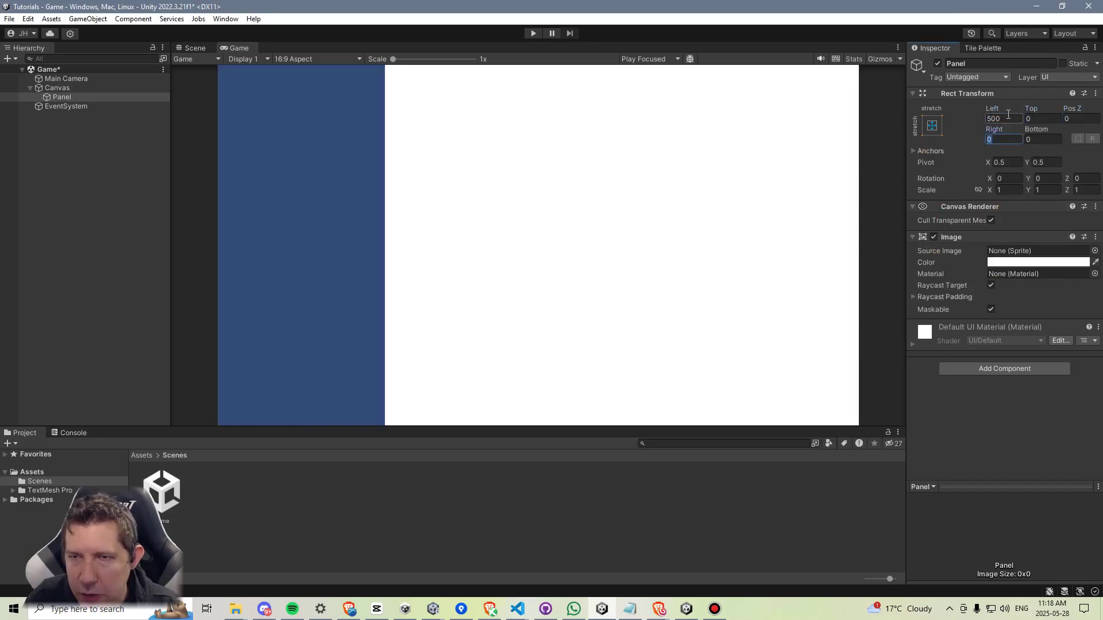
text(500)
key(Tab)
text(200)
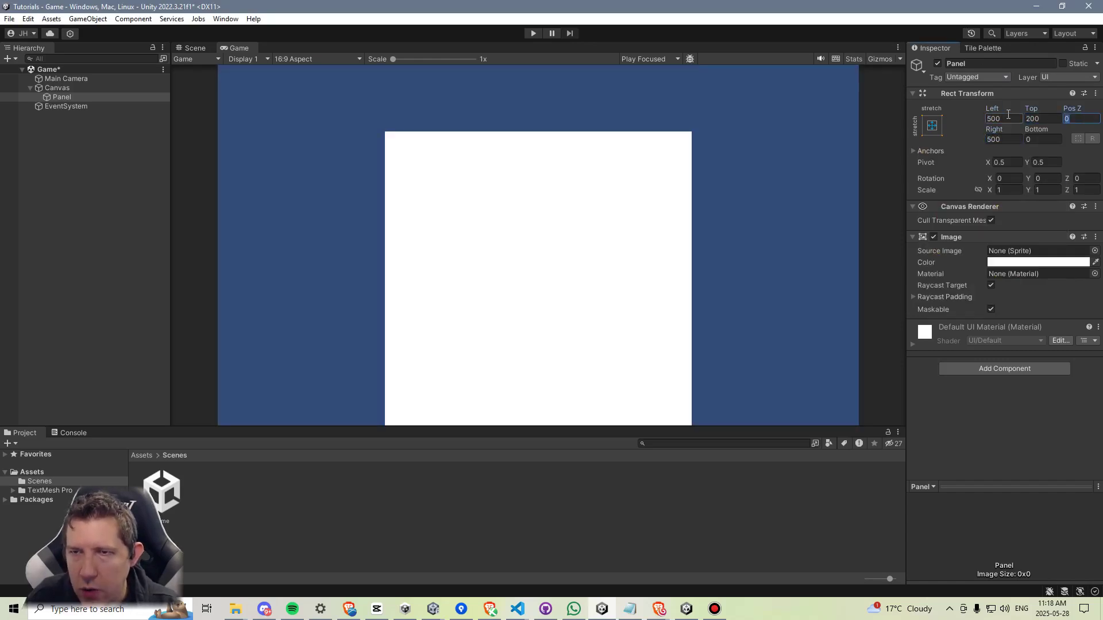
key(Tab)
key(Tab)
text(2)
key(BackSpace)
text(500)
key(Tab)
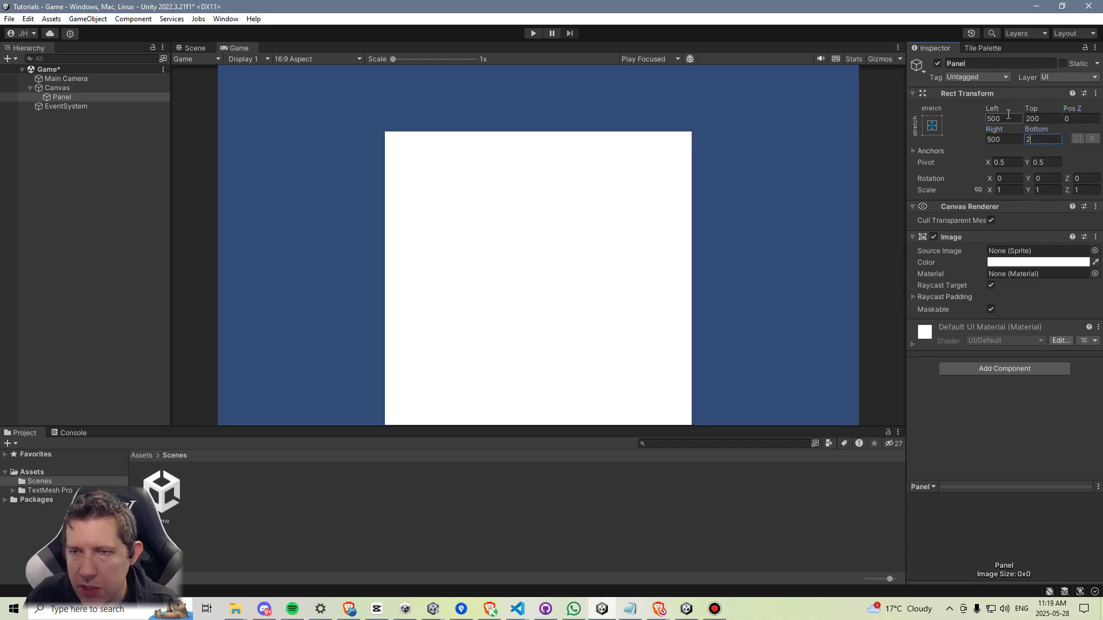
text(200)
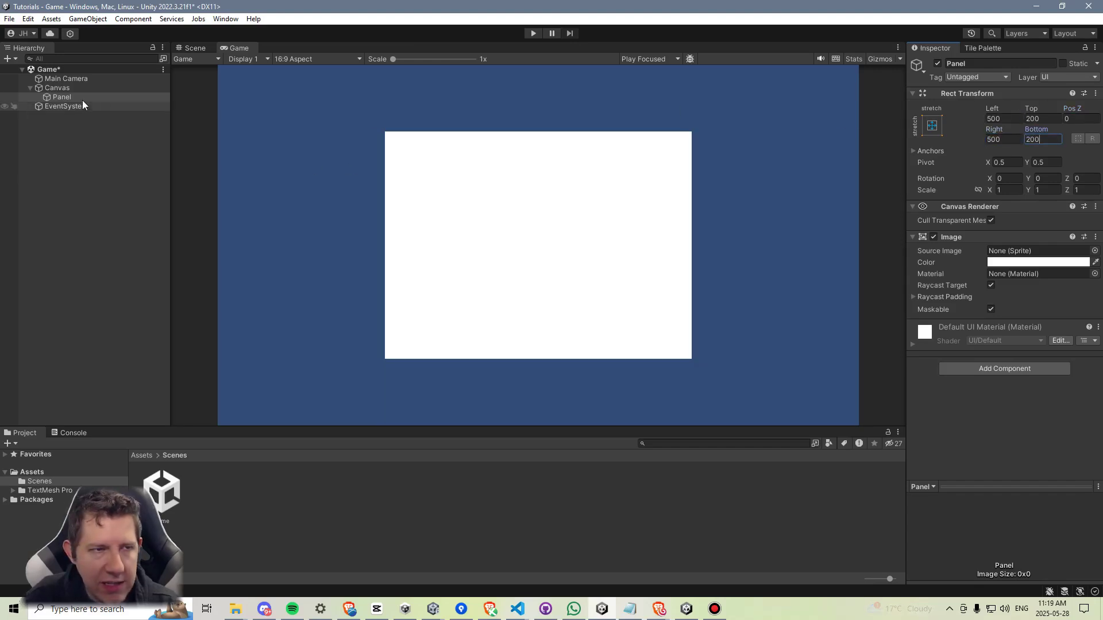
Add a UI Image inside the Panel named Scroll Rect.
right_click(58, 96)
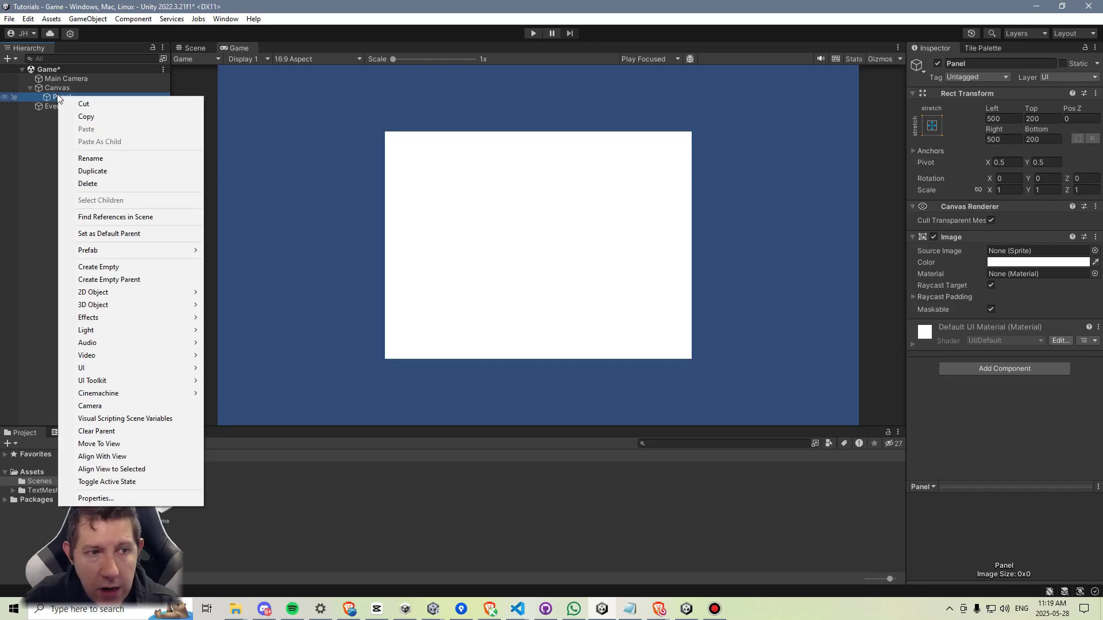
mouse_move(146, 367)
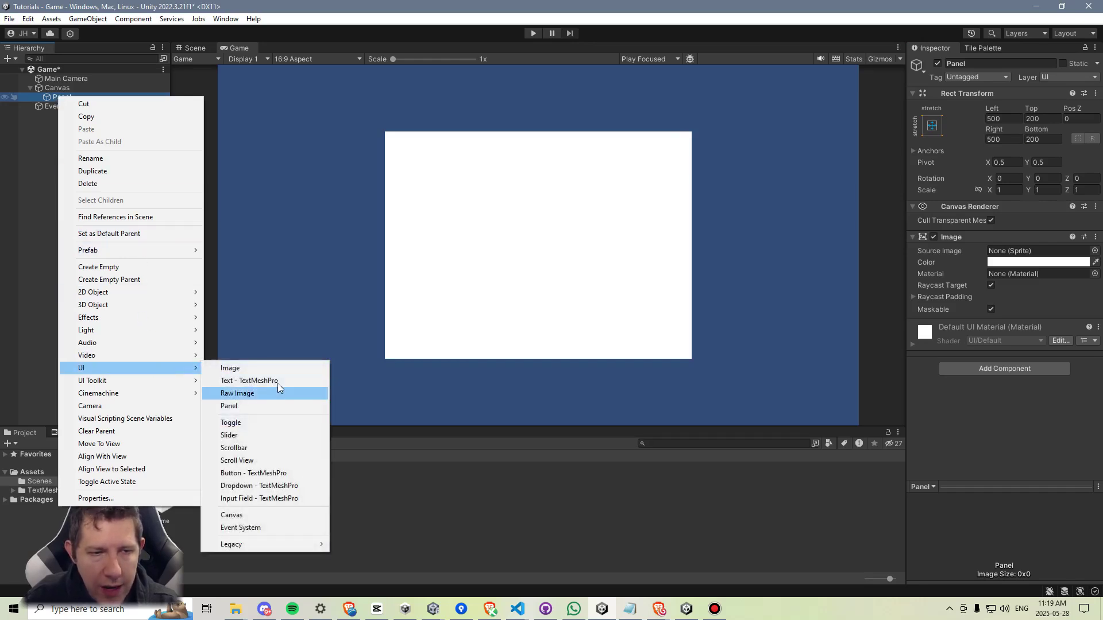
click(247, 368)
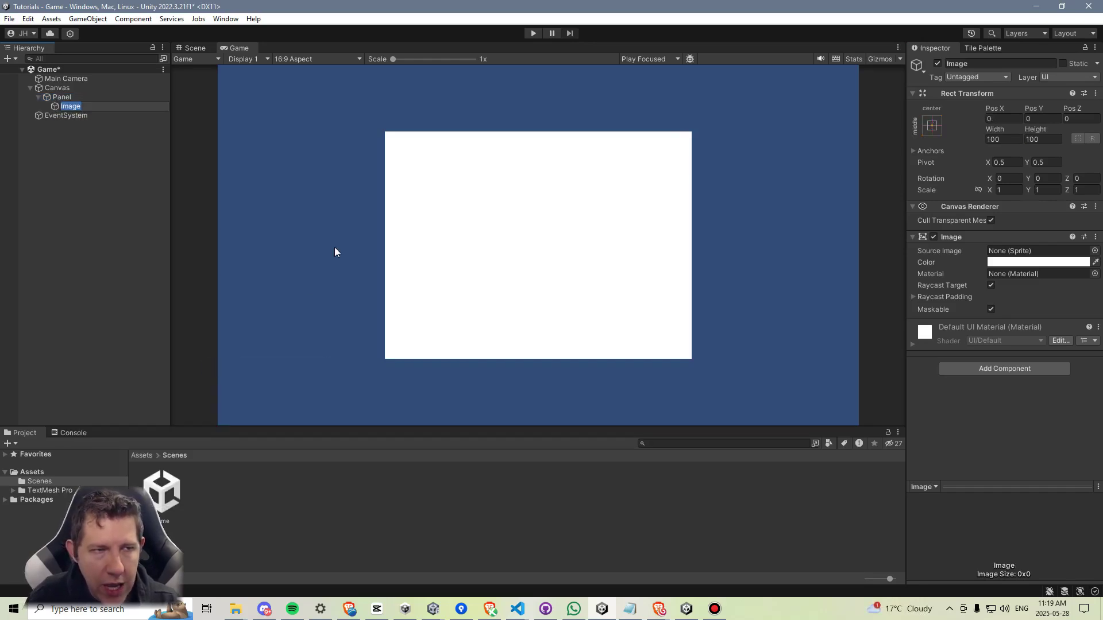
text(Scroll Rect)
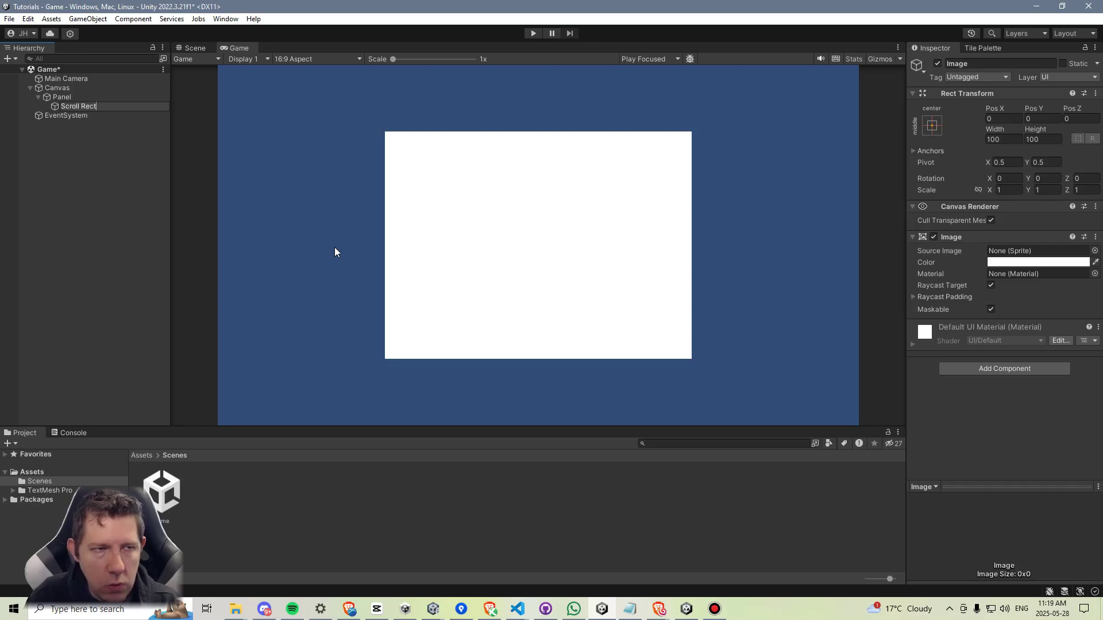
key(Return)
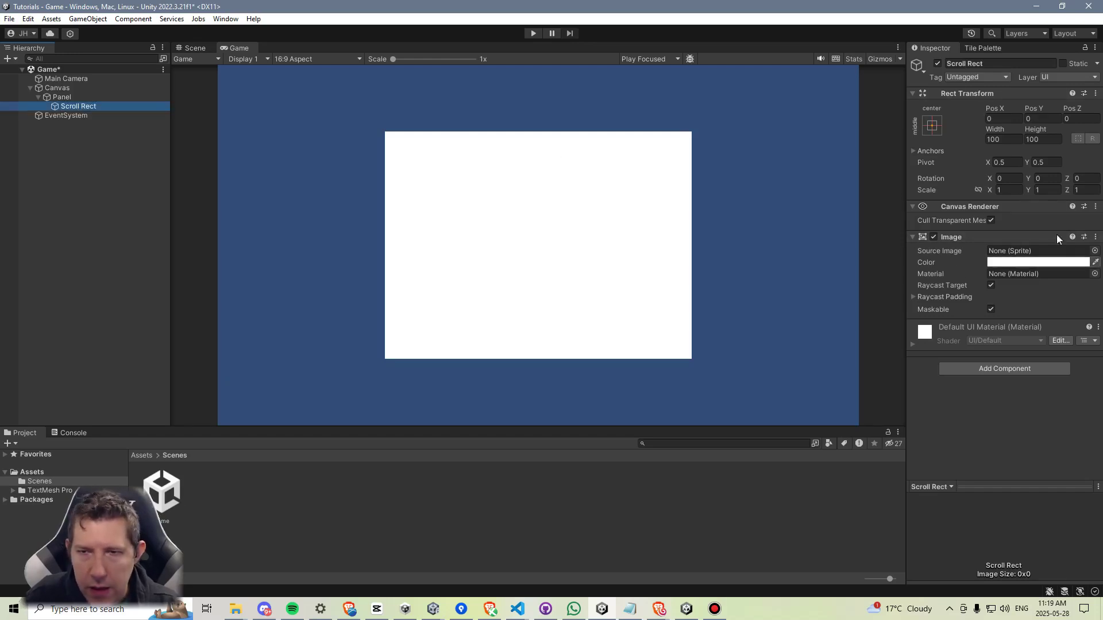
Change the Panel colour to dark grey 272727.
click(112, 98)
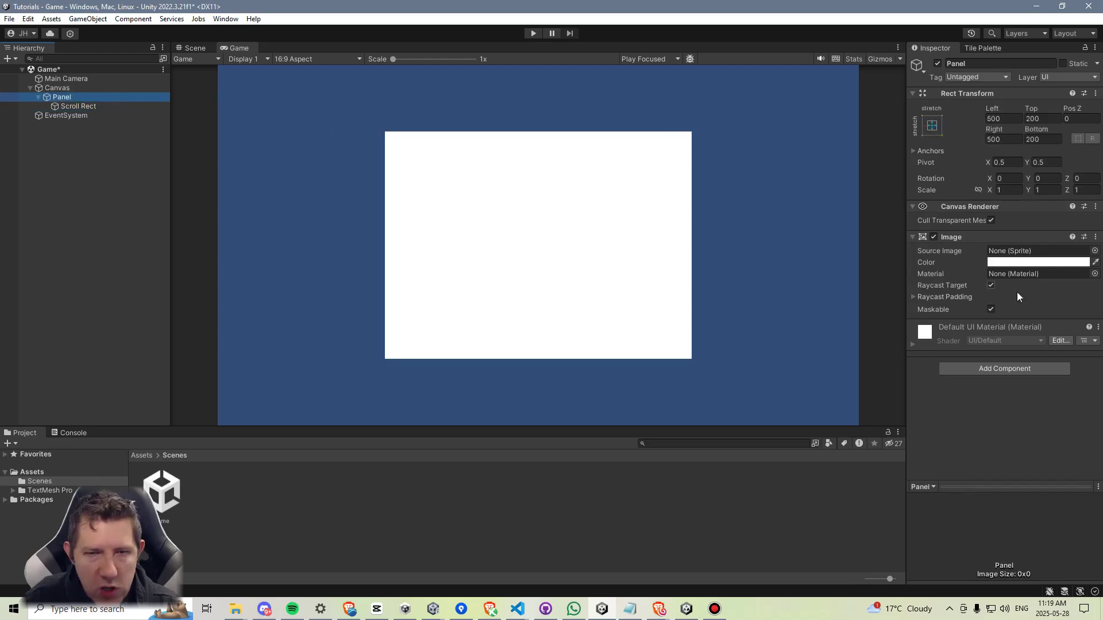
click(1028, 262)
click(1031, 338)
drag(1013, 356, 985, 372)
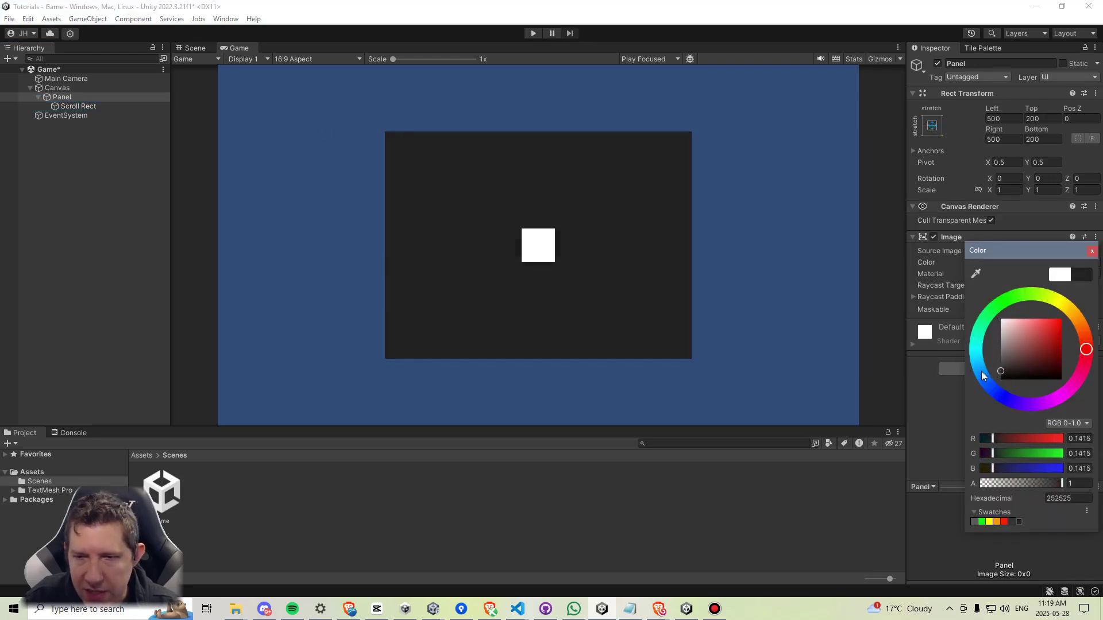
click(1092, 251)
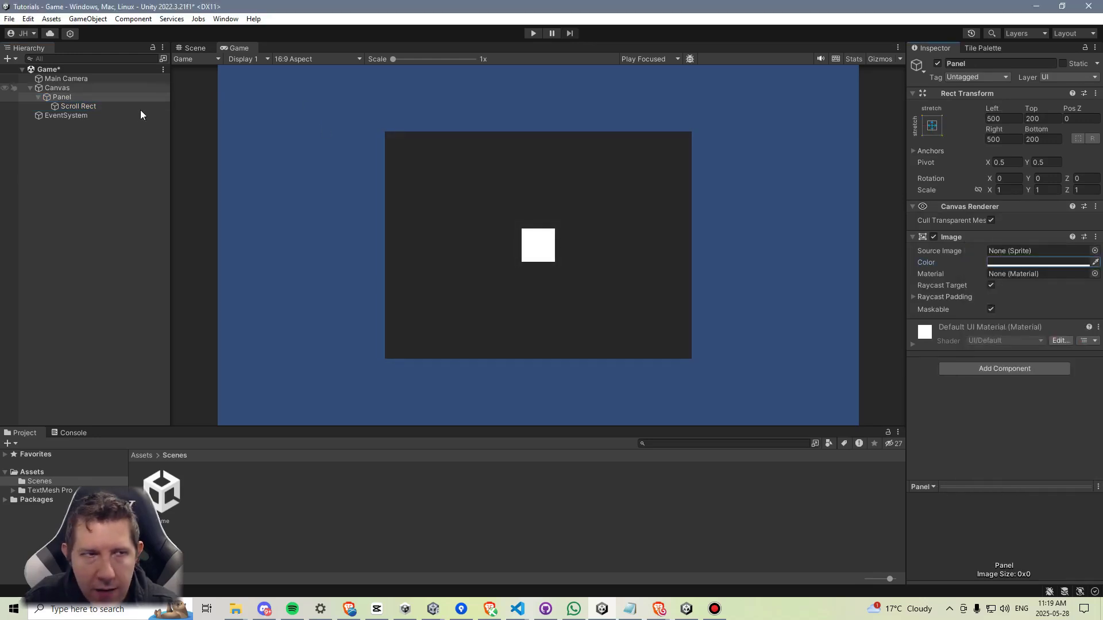
Stretch Scroll Rect to fill the Panel with 100 Left, Top, Right and Bottom.
click(138, 107)
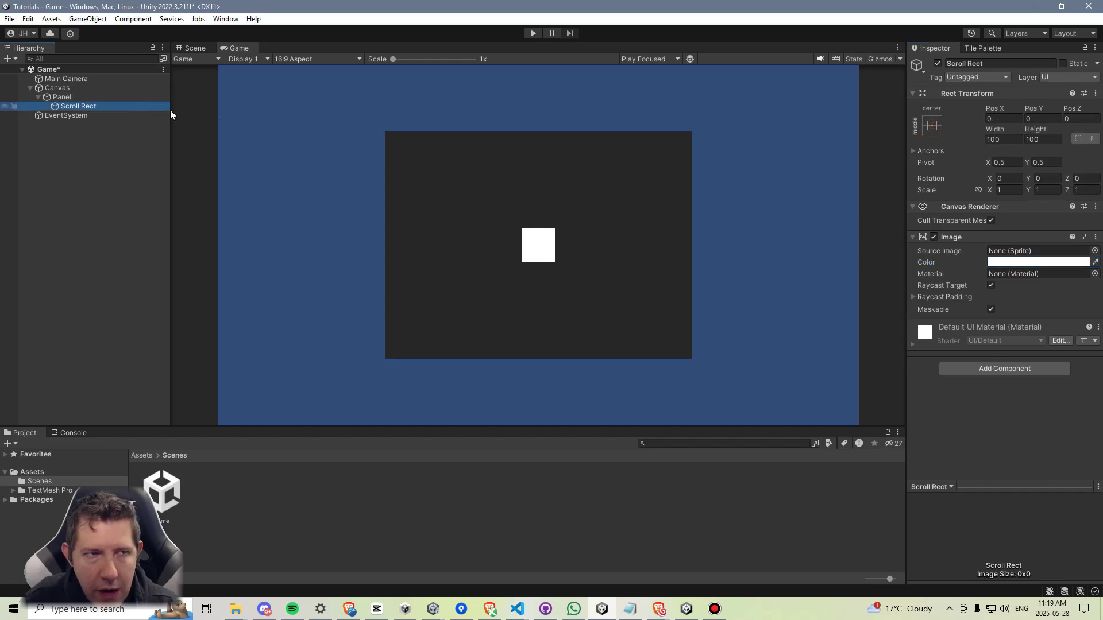
click(932, 125)
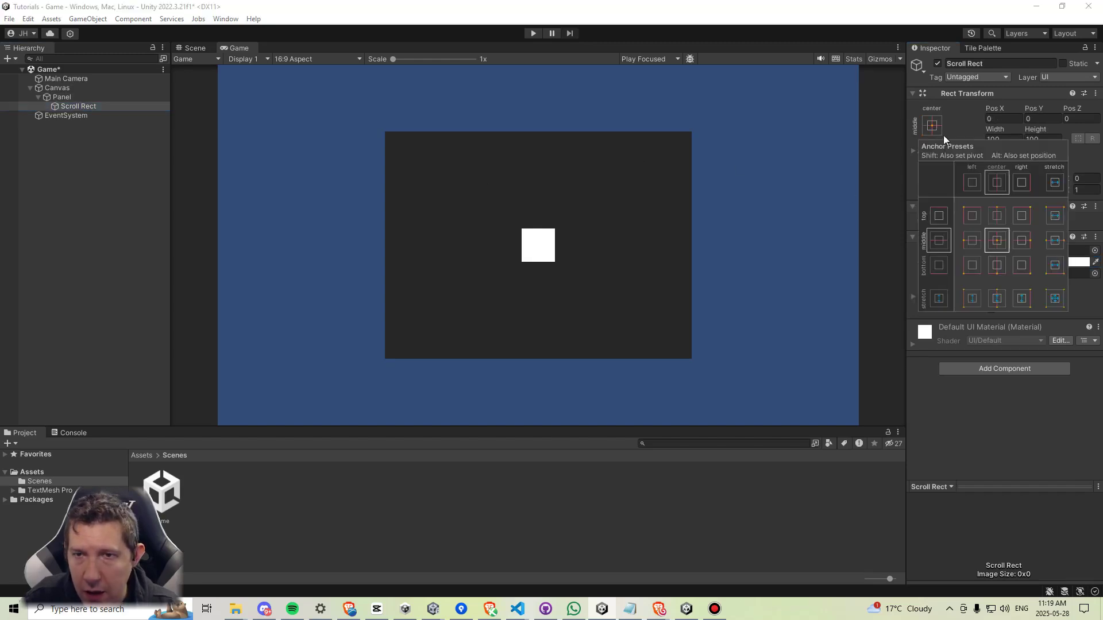
alt+click(1056, 298)
click(984, 80)
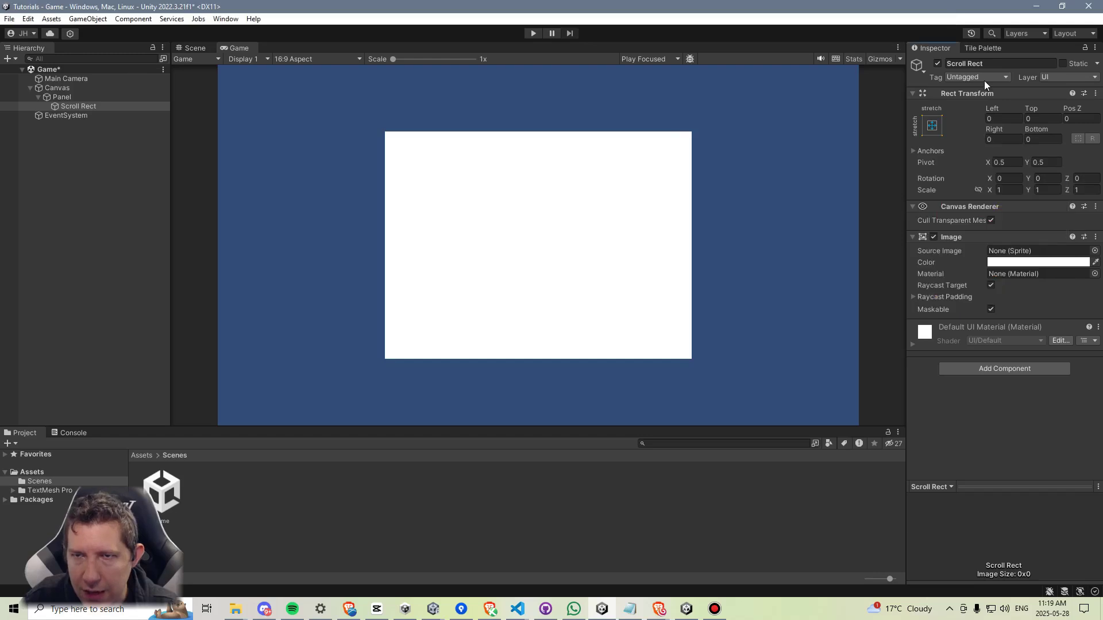
click(1009, 118)
text(100)
key(Tab)
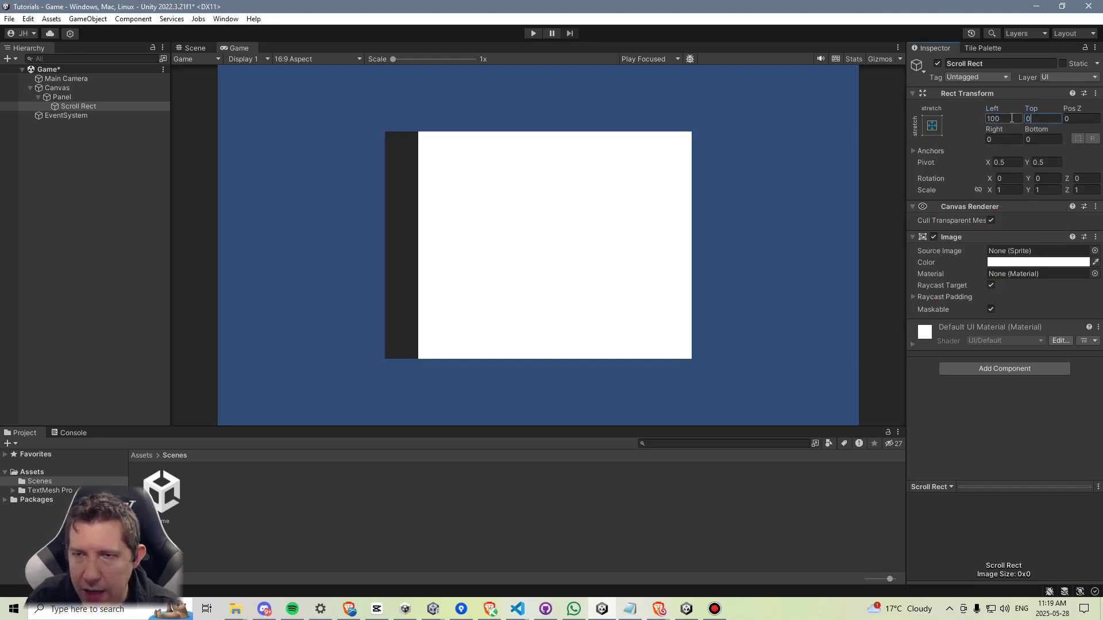
text(100)
key(Tab)
click(996, 139)
text(100)
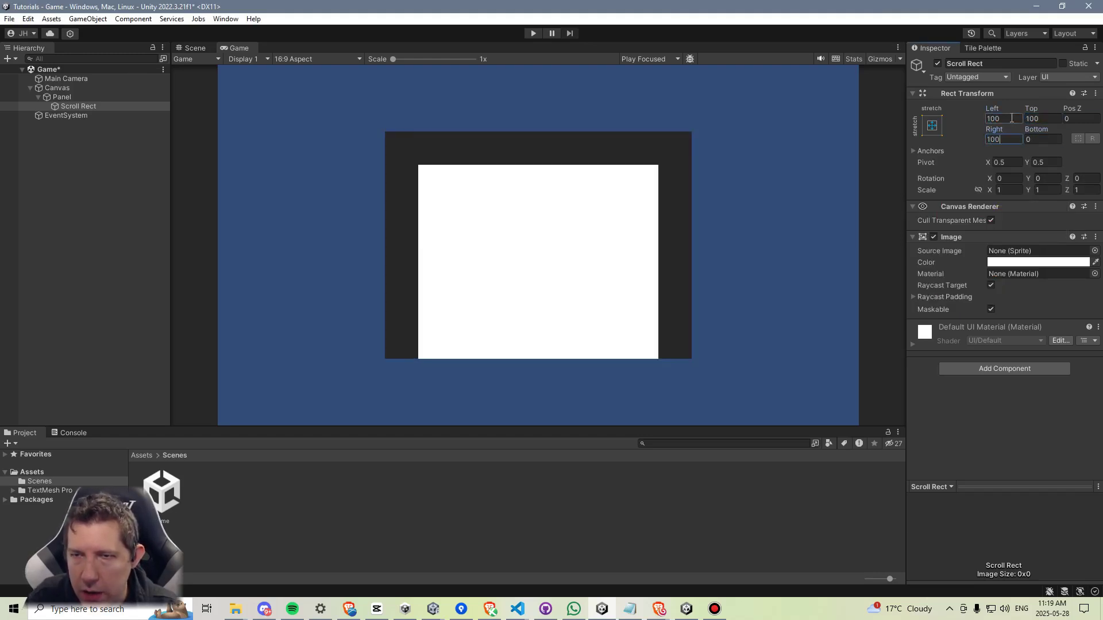
key(Tab)
text(100)
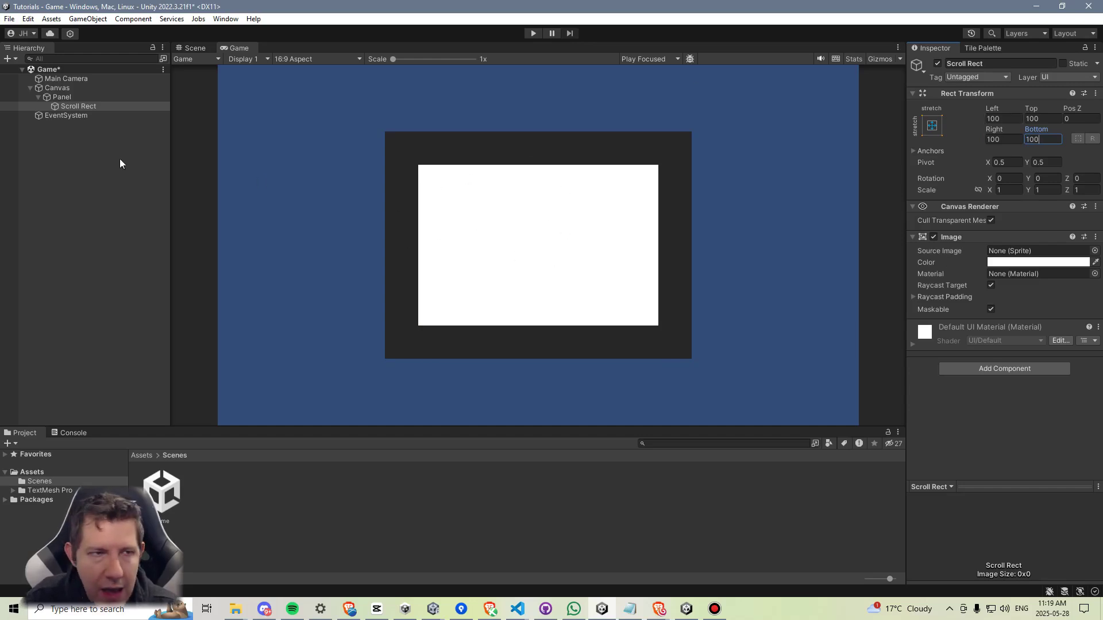
Add a UI Image inside Scroll Rect, stretched to fill it completely.
right_click(96, 106)
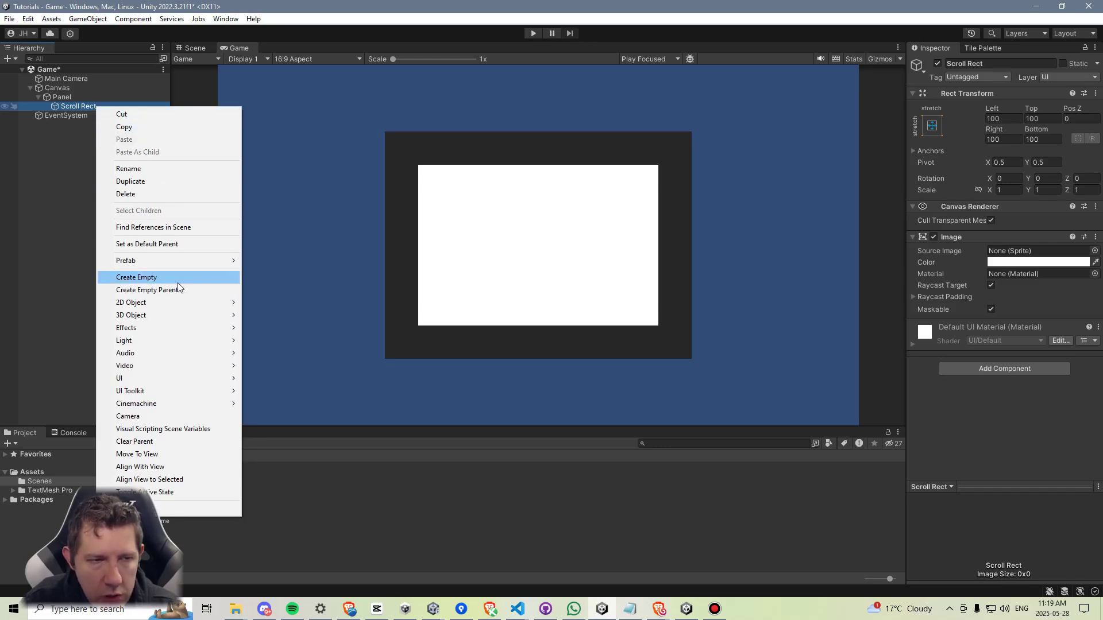
mouse_move(177, 381)
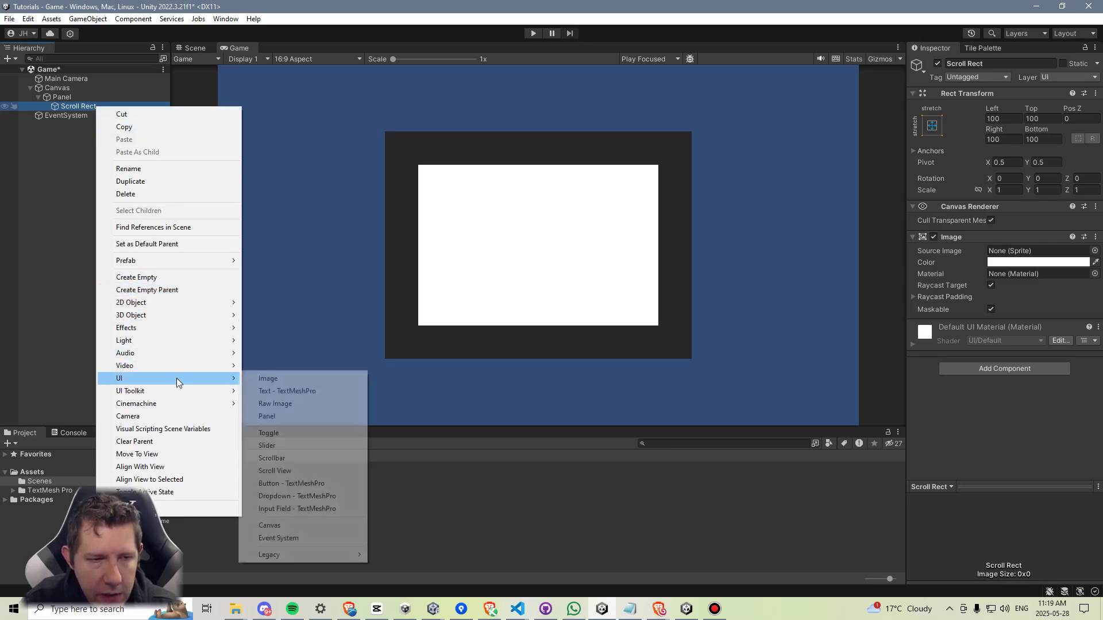
click(267, 378)
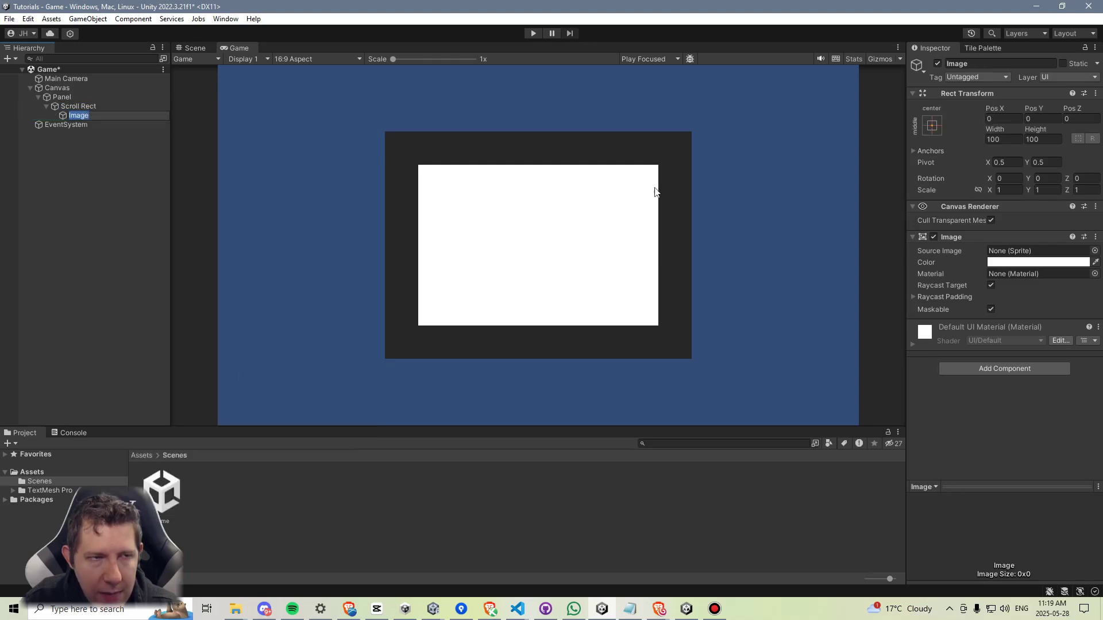
click(566, 175)
click(931, 125)
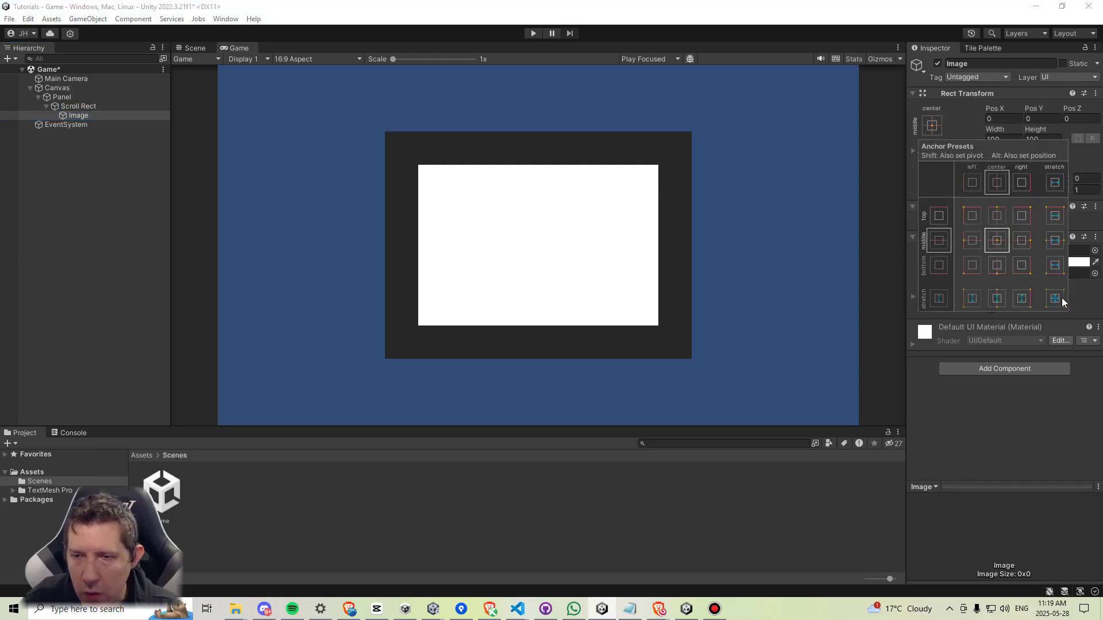
alt+click(1055, 298)
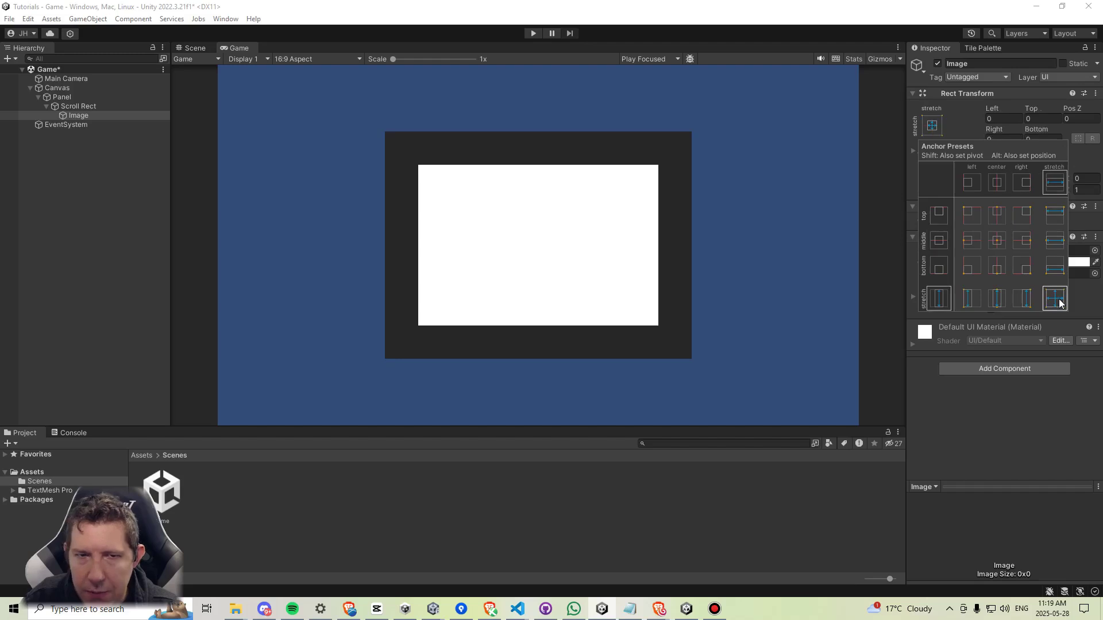
click(840, 18)
Tint the new image pale pink and rename it Content.
click(1000, 262)
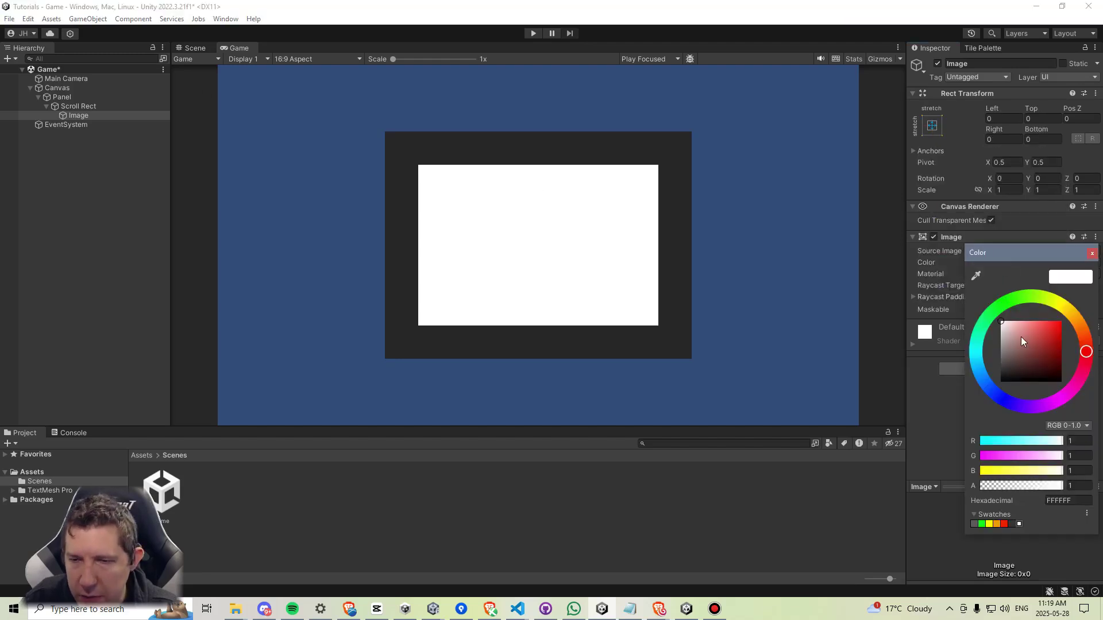
drag(1021, 336, 1013, 331)
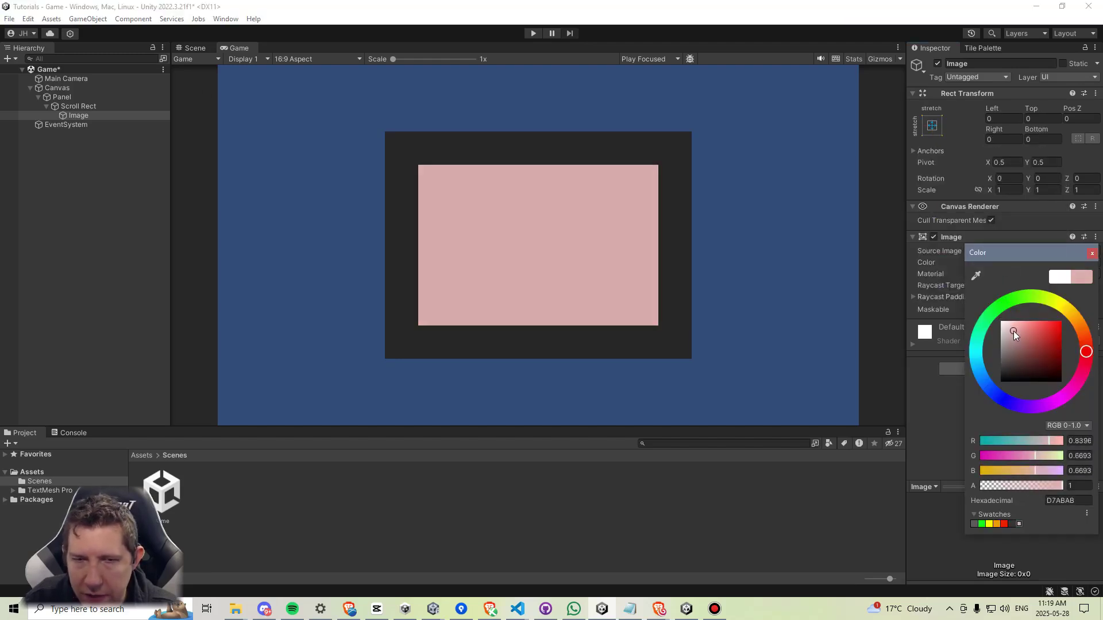
click(1092, 253)
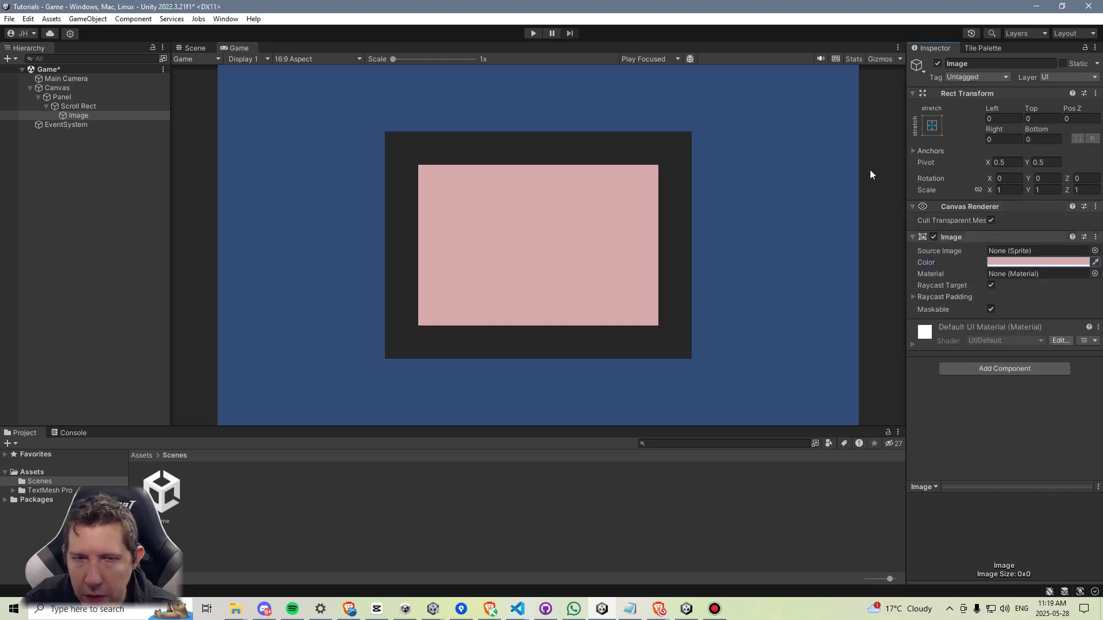
click(63, 97)
click(93, 106)
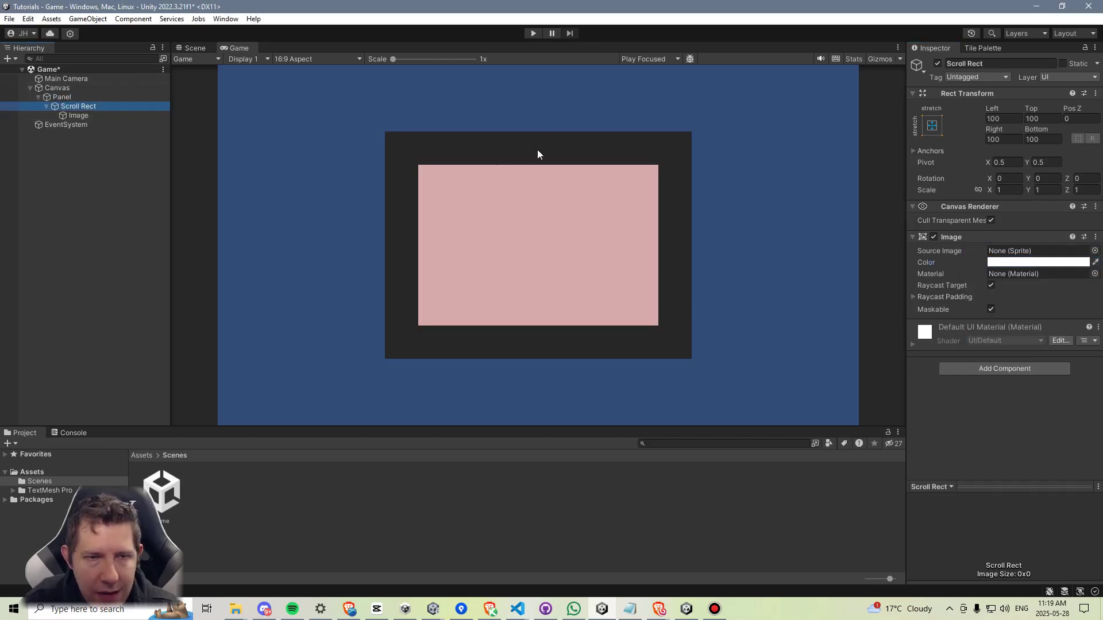
click(78, 116)
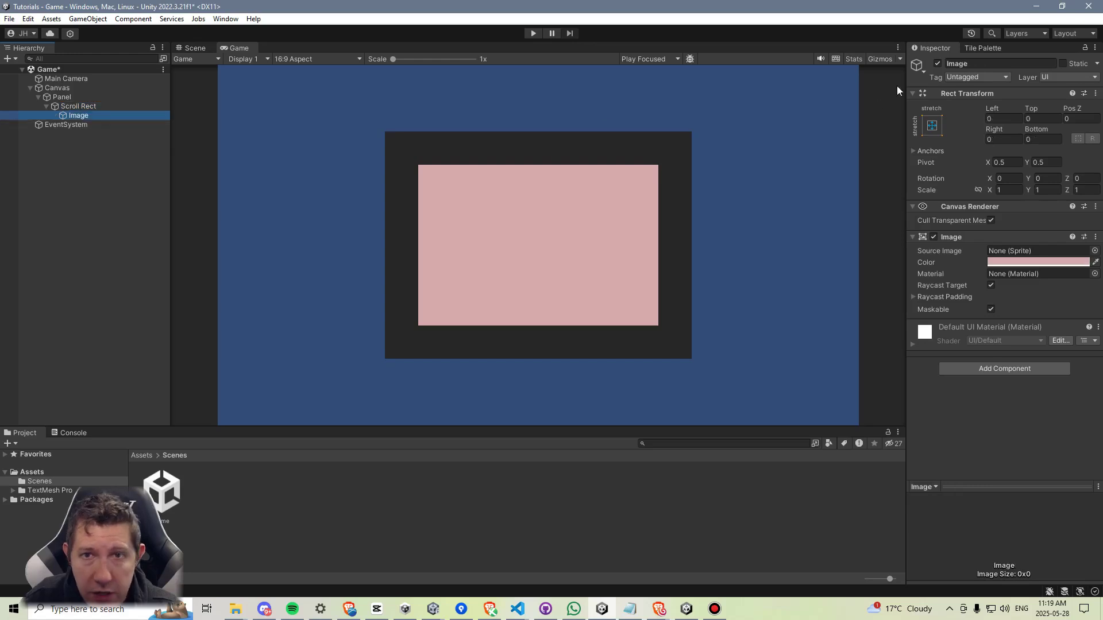
click(939, 63)
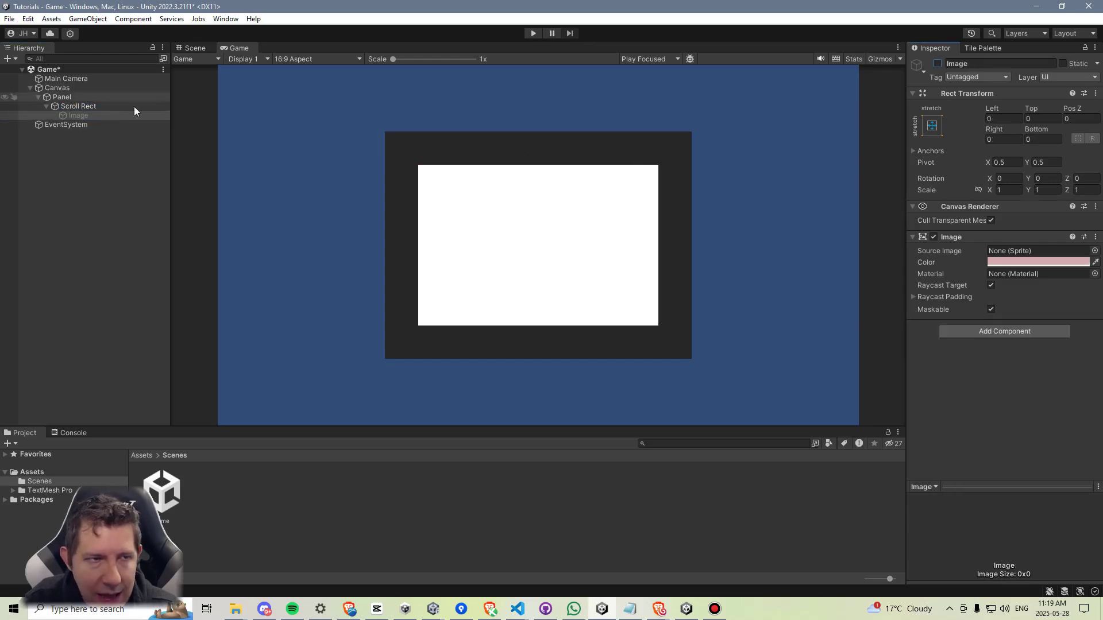
click(938, 63)
click(971, 63)
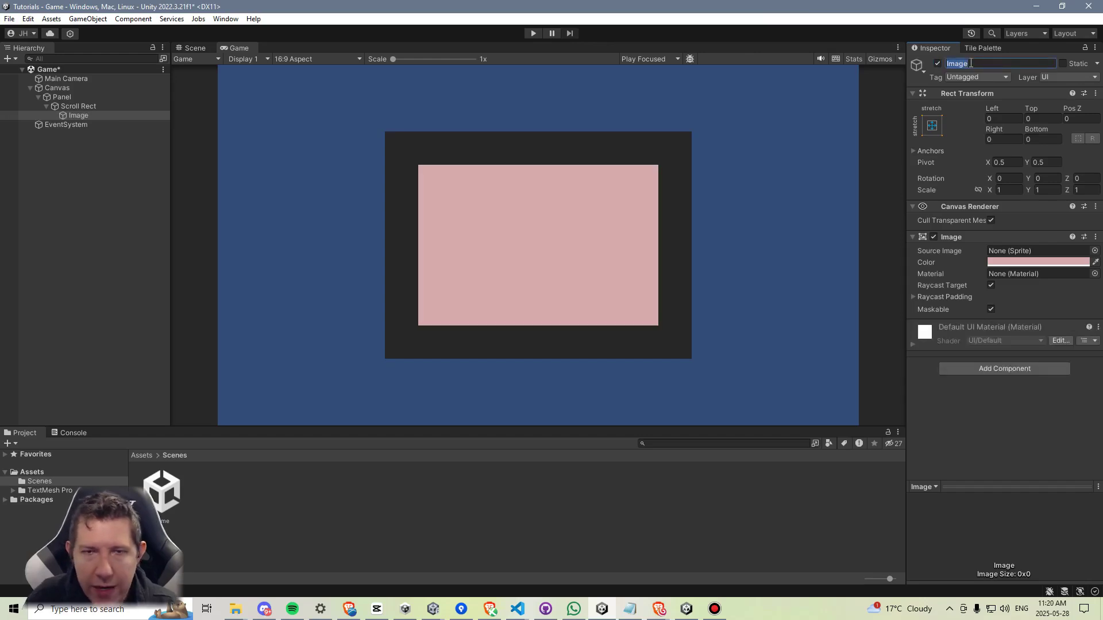
text(Content)
key(Return)
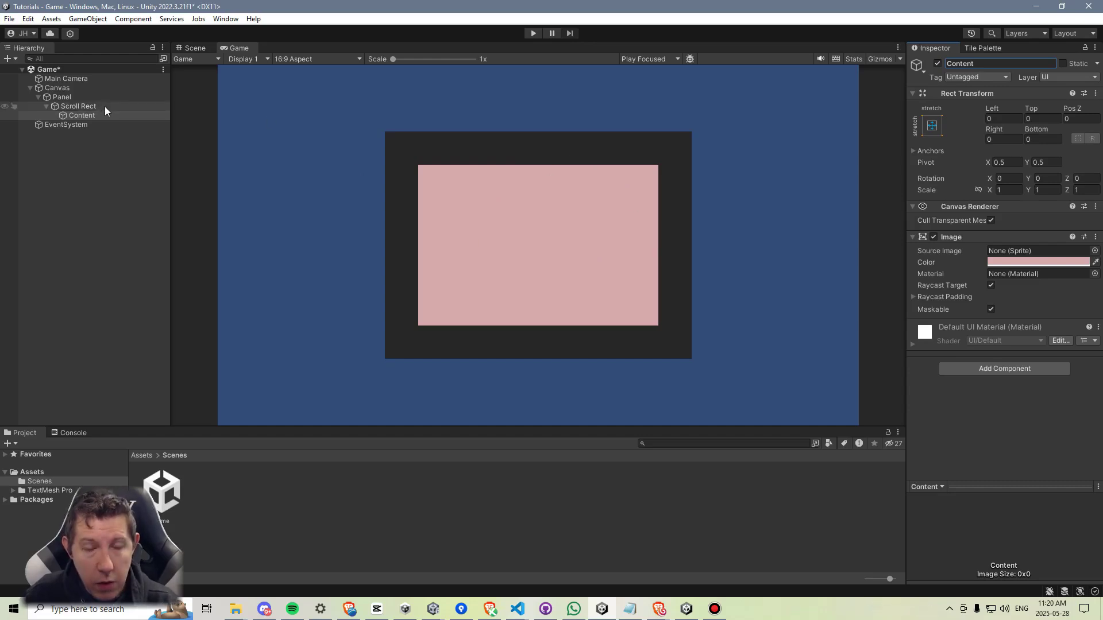
Add a Scroll Rect component to the Scroll Rect object.
click(81, 116)
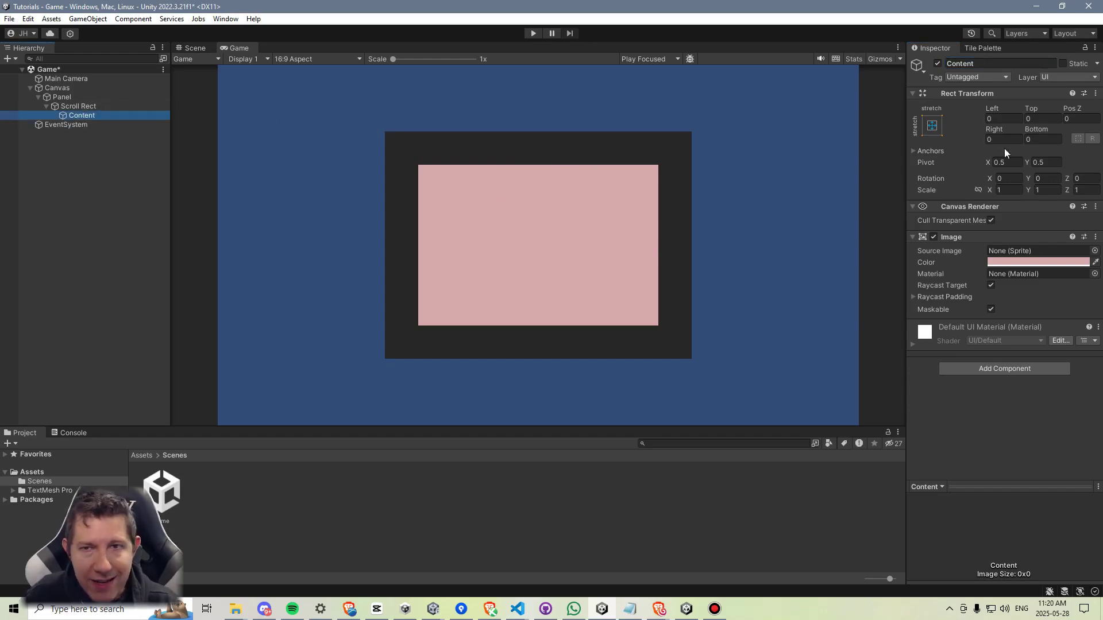
click(118, 106)
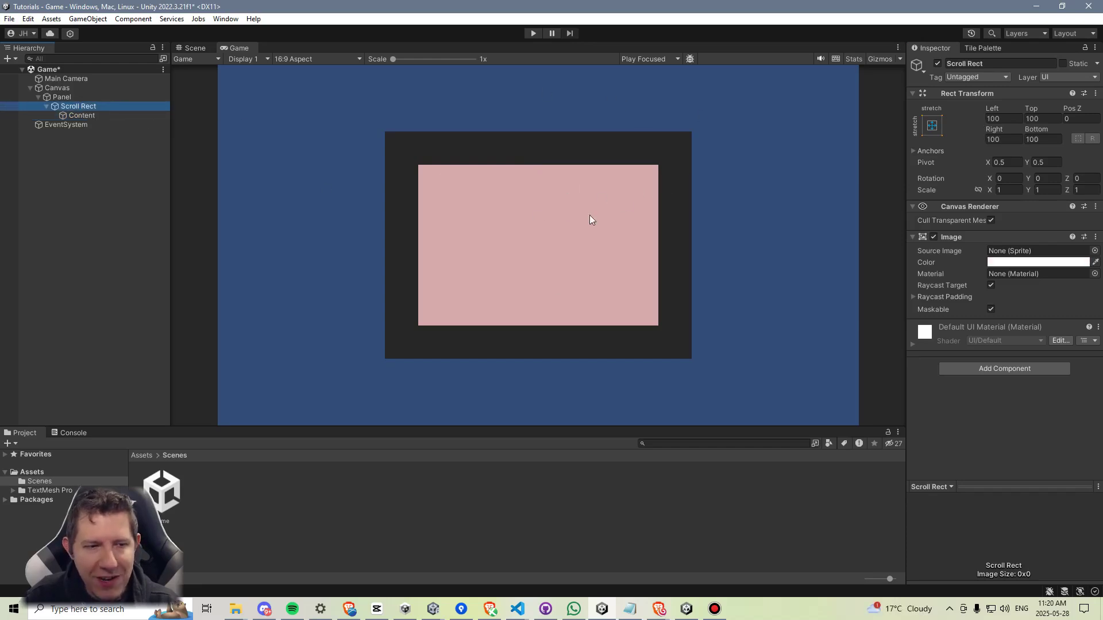
click(988, 370)
text(scroll)
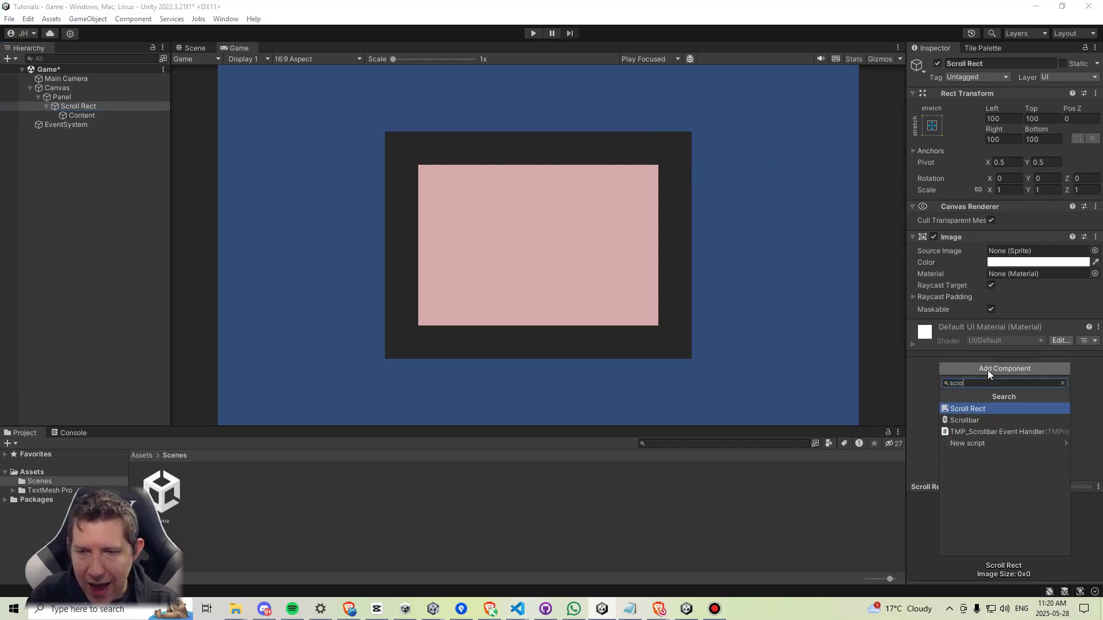
key(Return)
scroll(1032, 347, down, 2)
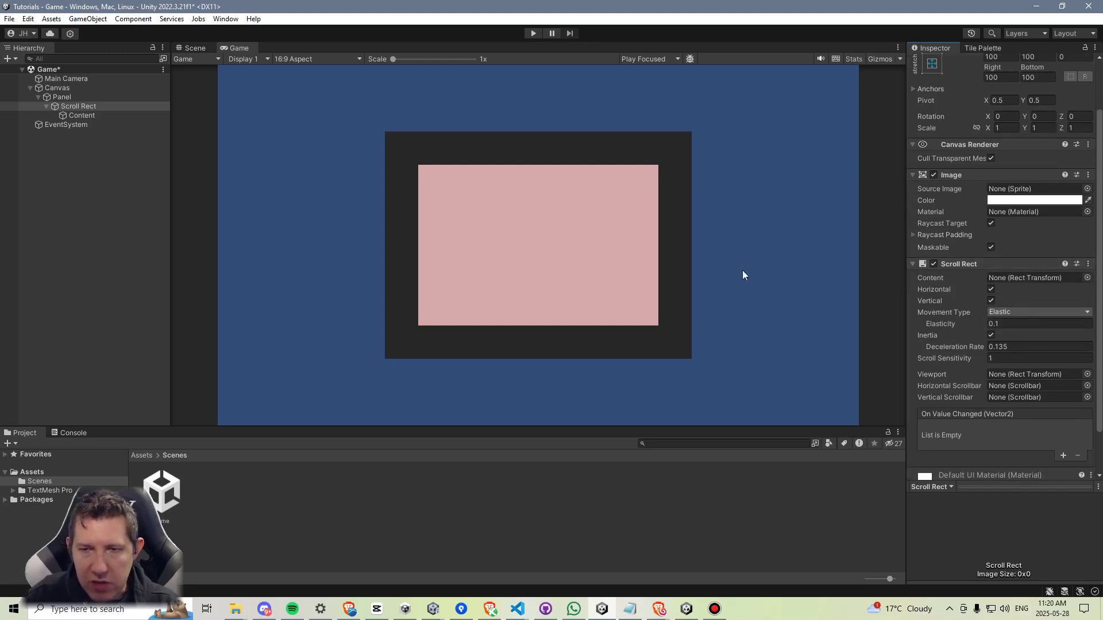
Assign Content and Scroll Rect as its viewport, and untick Horizontal scrolling.
drag(128, 111, 1003, 276)
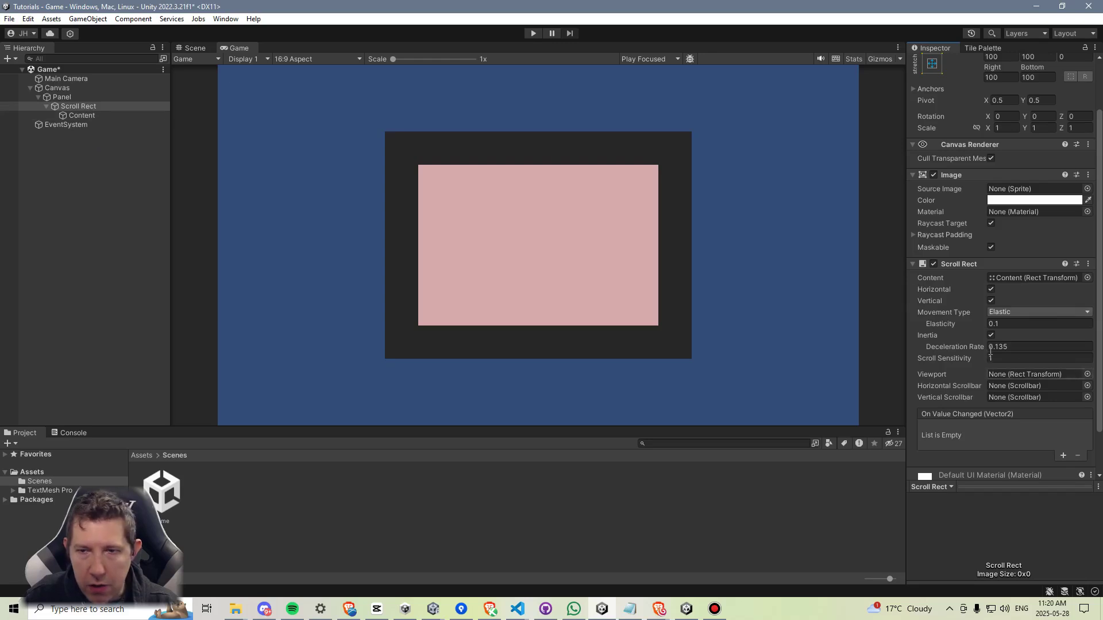
drag(144, 106, 1008, 373)
click(989, 287)
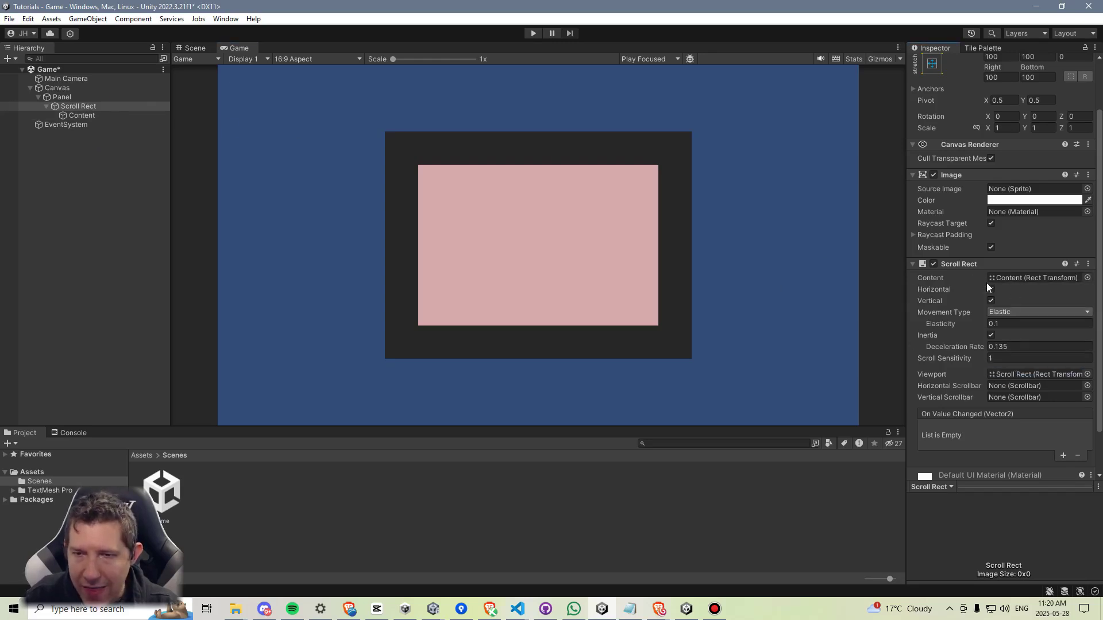
click(991, 290)
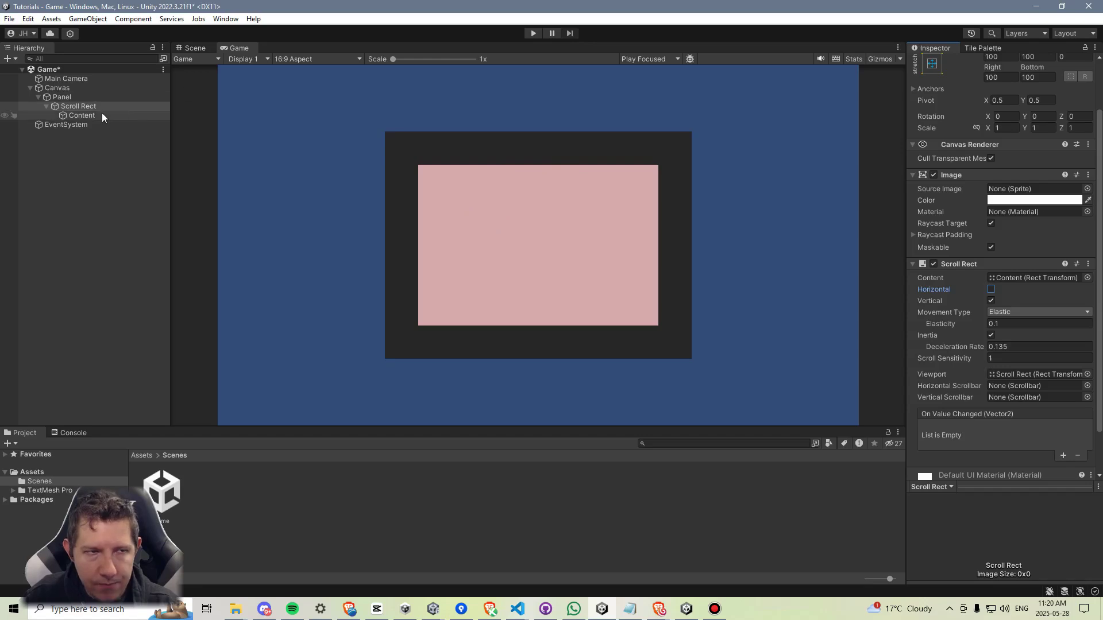
scroll(919, 327, down, 2)
Add a Mask component to the Scroll Rect.
click(962, 465)
text(mask)
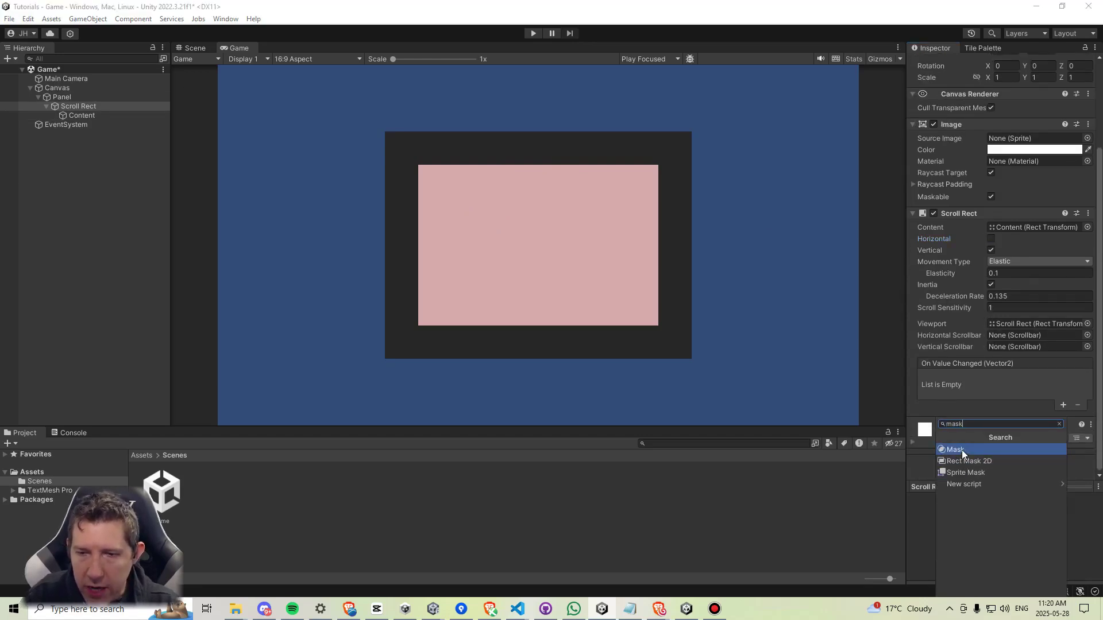
click(962, 450)
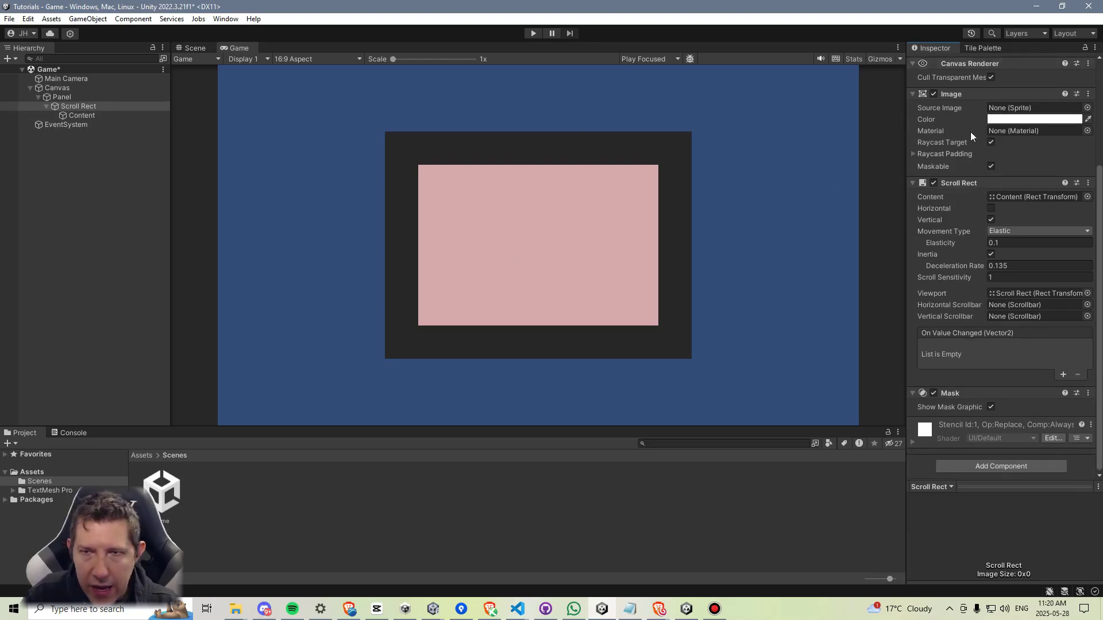
scroll(986, 384, up, 2)
scroll(991, 406, up, 1)
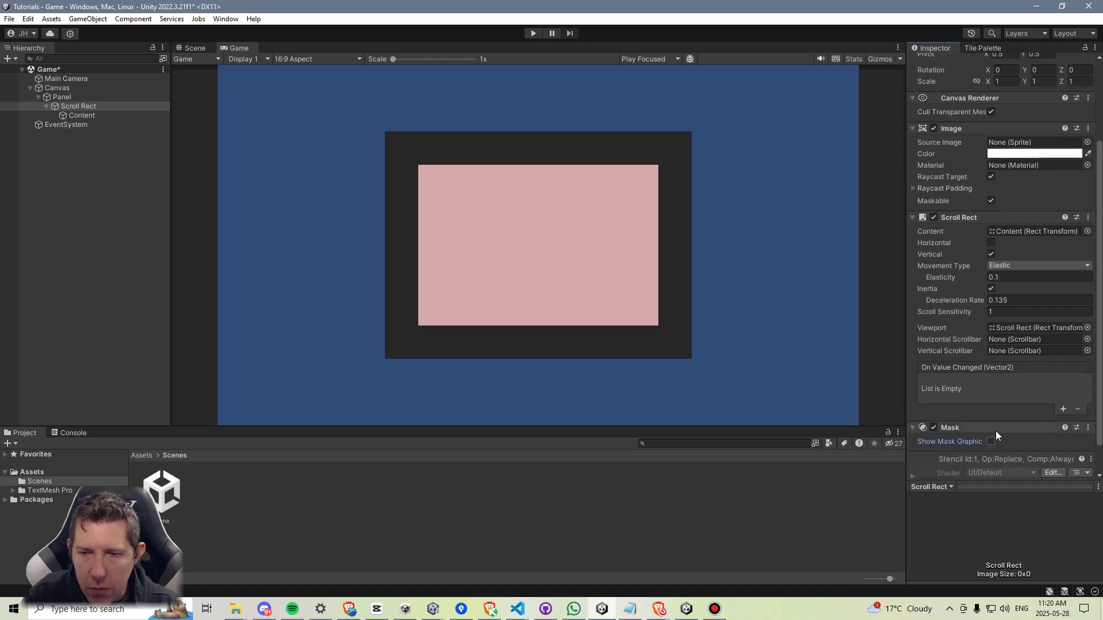
click(990, 442)
click(991, 442)
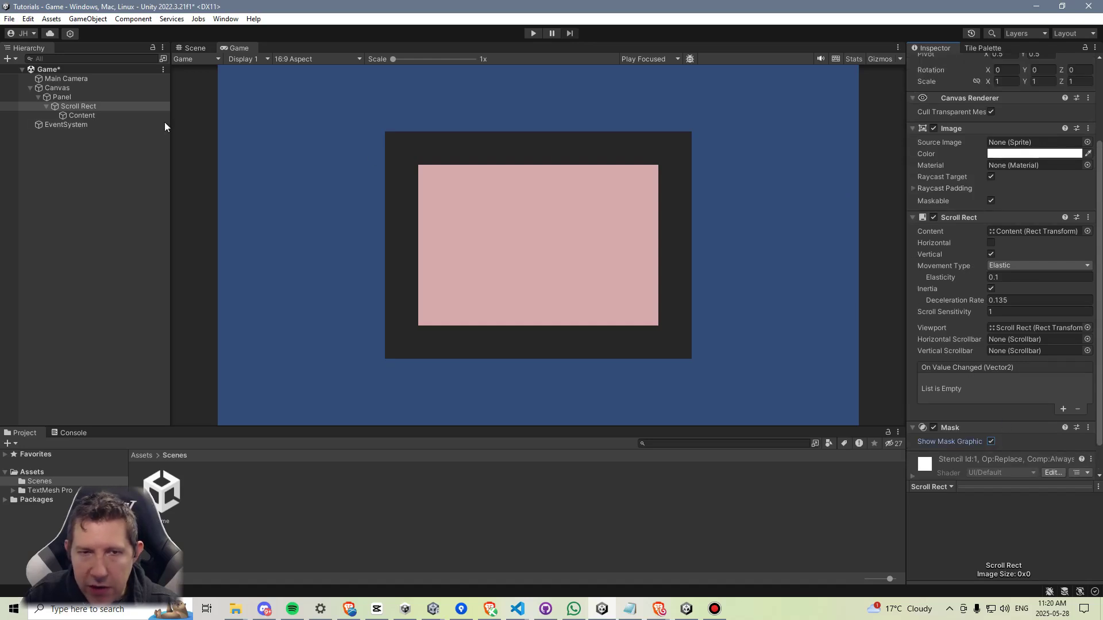
Turn off Show Mask Graphic on the Scroll Rect's Mask.
click(74, 115)
click(938, 63)
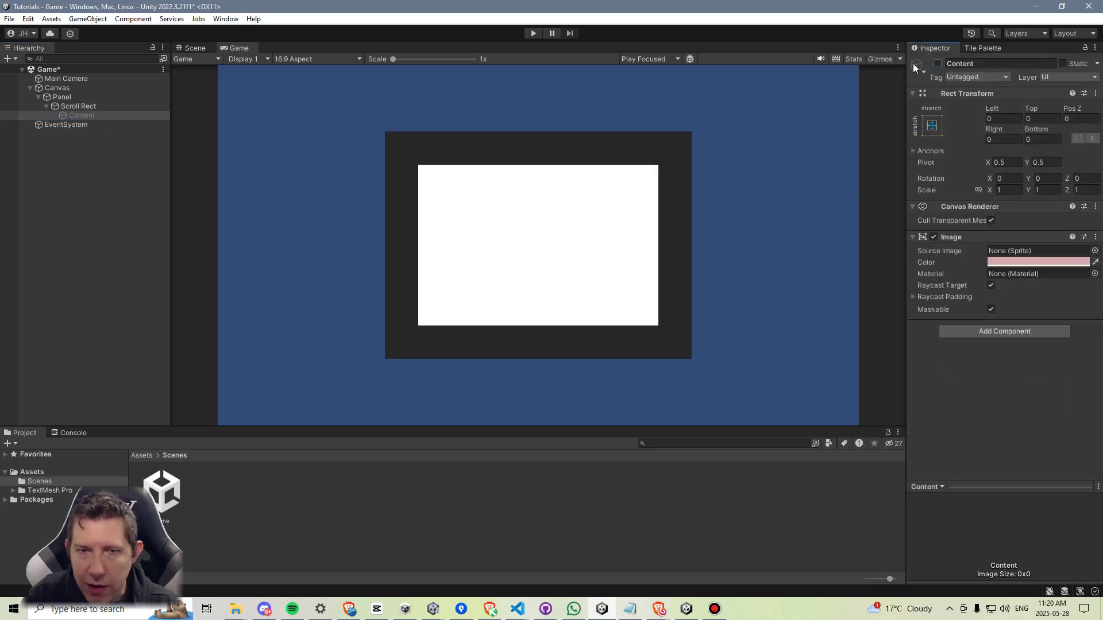
click(81, 106)
scroll(1042, 371, down, 5)
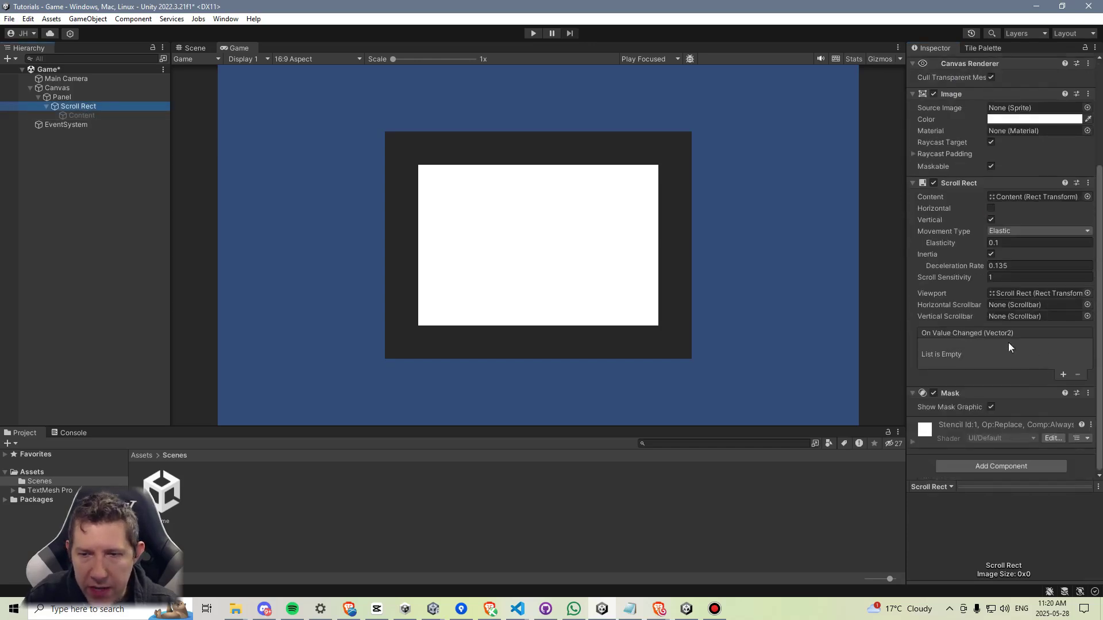
click(991, 408)
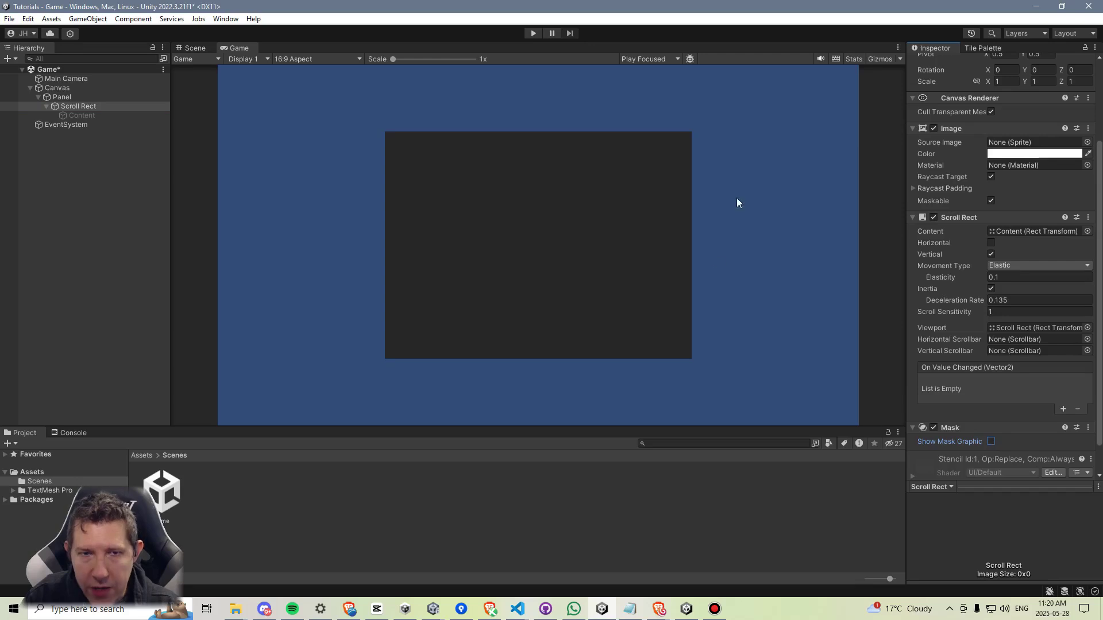
click(990, 441)
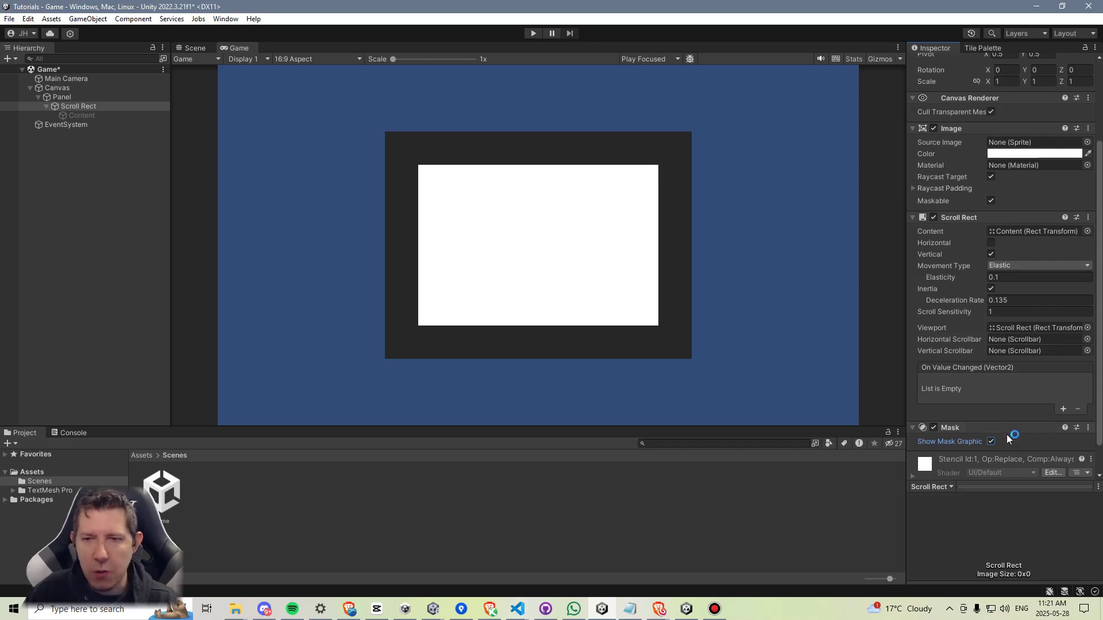
click(990, 441)
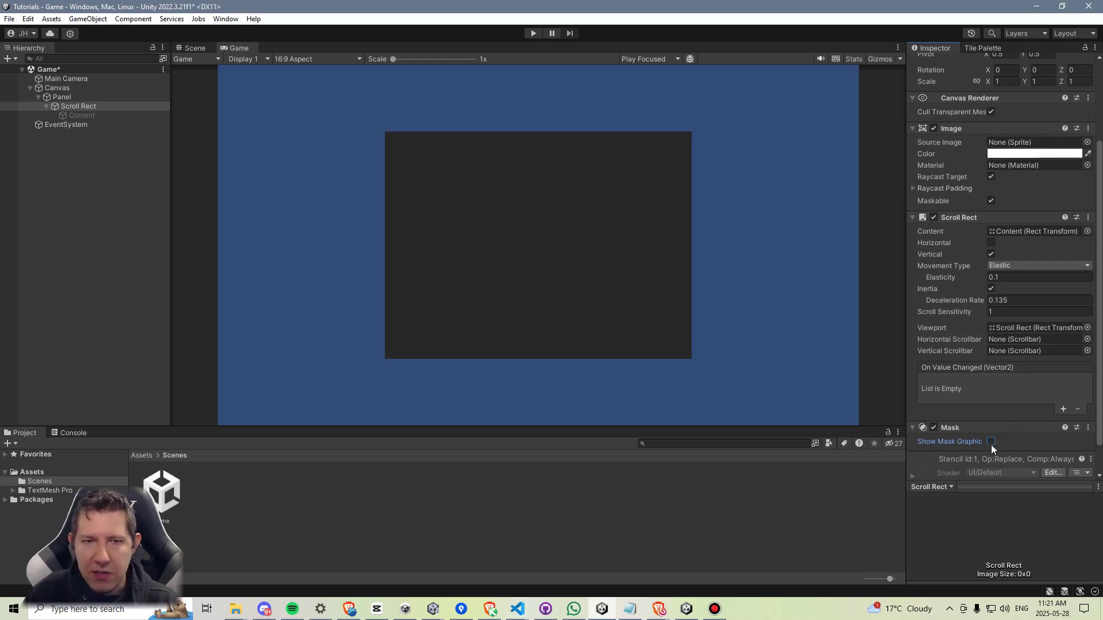
Reactivate Content and adjust the alpha of its pink Image colour.
click(62, 115)
click(937, 63)
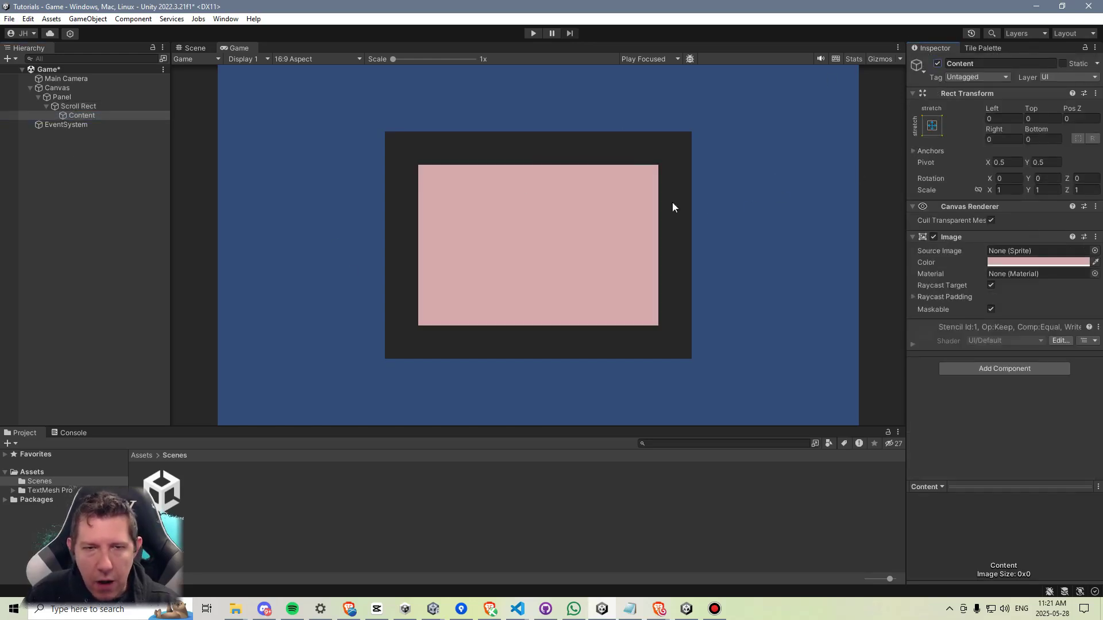
click(1011, 263)
mouse_move(1059, 486)
mouse_down()
mouse_move(889, 499)
mouse_move(1069, 488)
mouse_up()
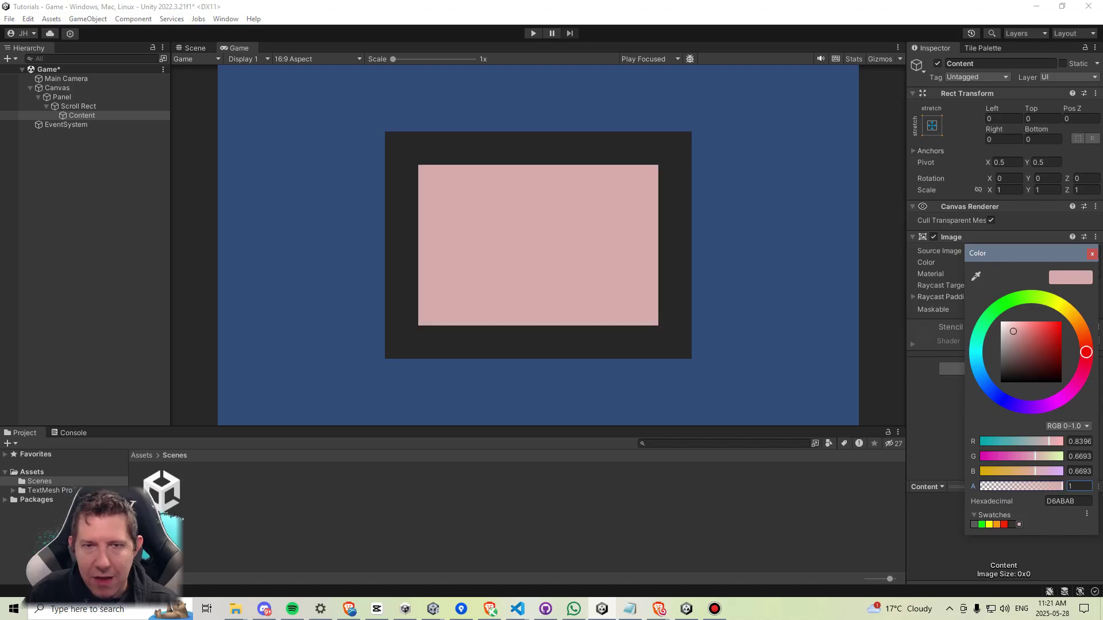
click(1091, 253)
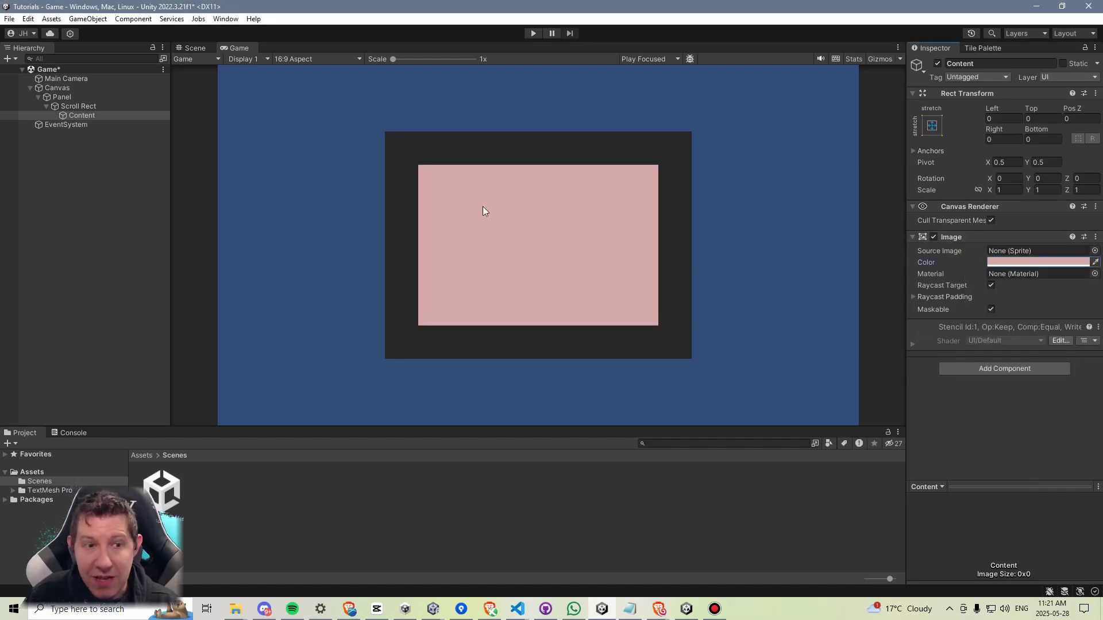
right_click(64, 115)
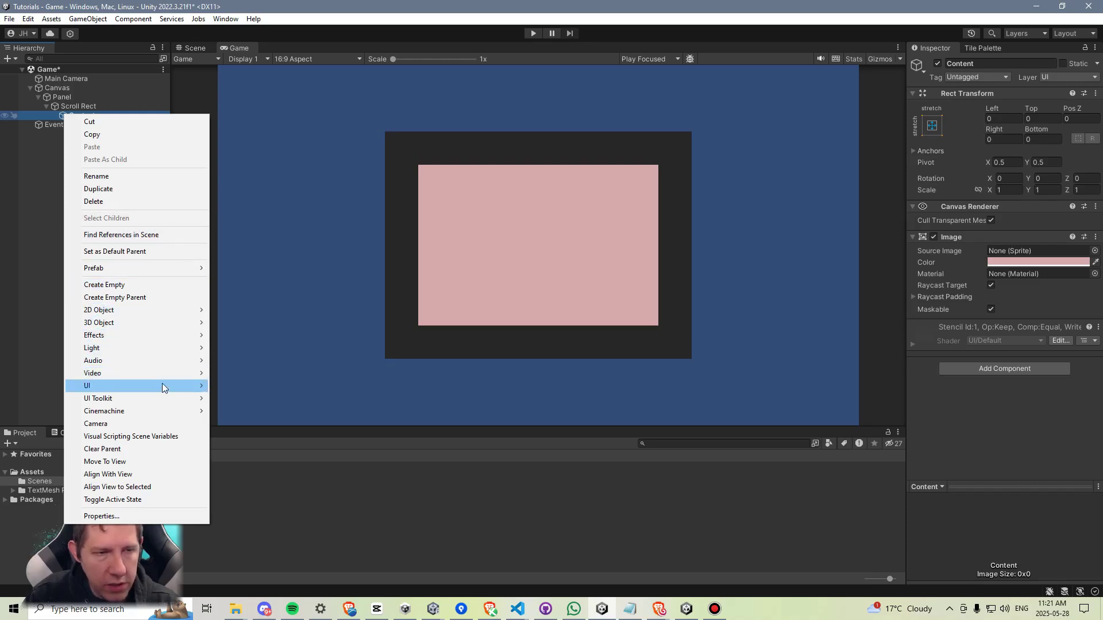
Add a TextMeshPro text reading 'Content Item' under Content and duplicate it into four.
mouse_move(176, 391)
click(255, 398)
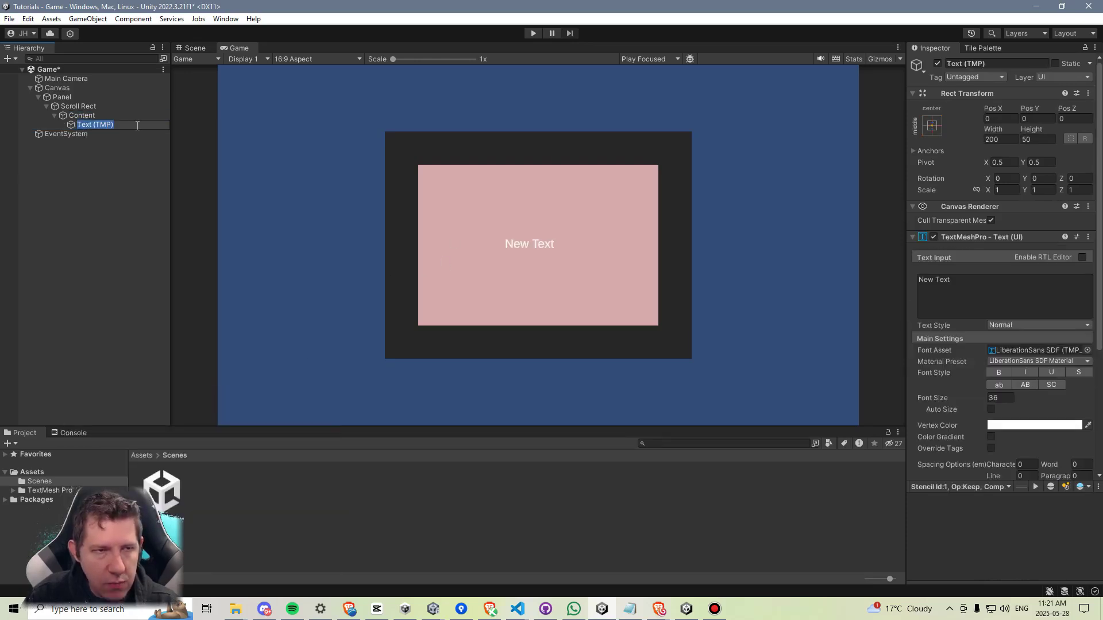
click(1006, 283)
text(C)
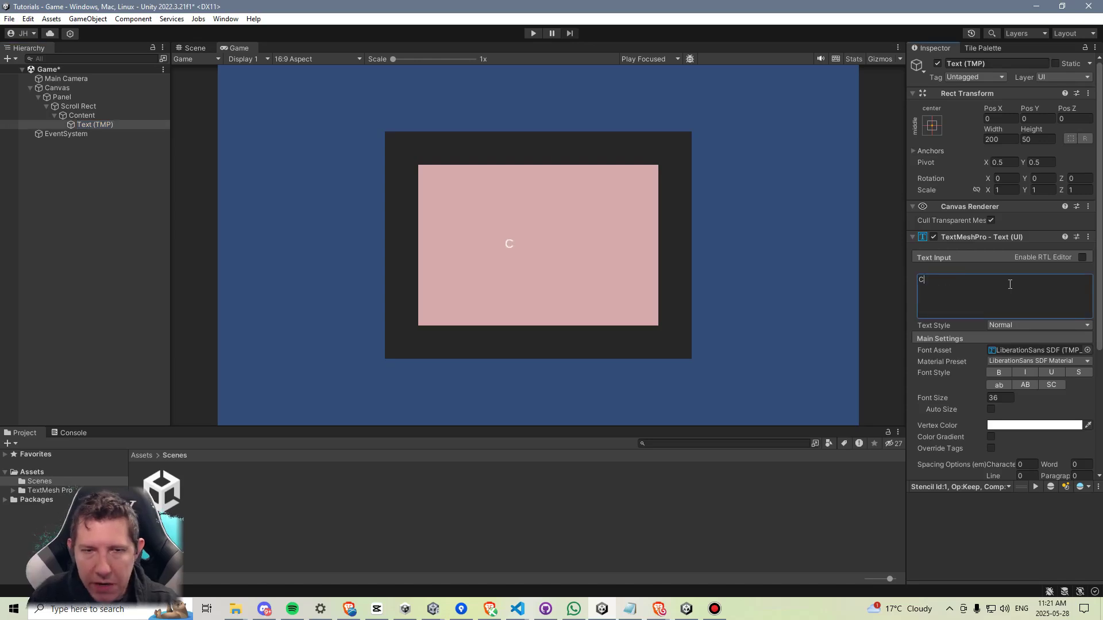
text(ontent Item)
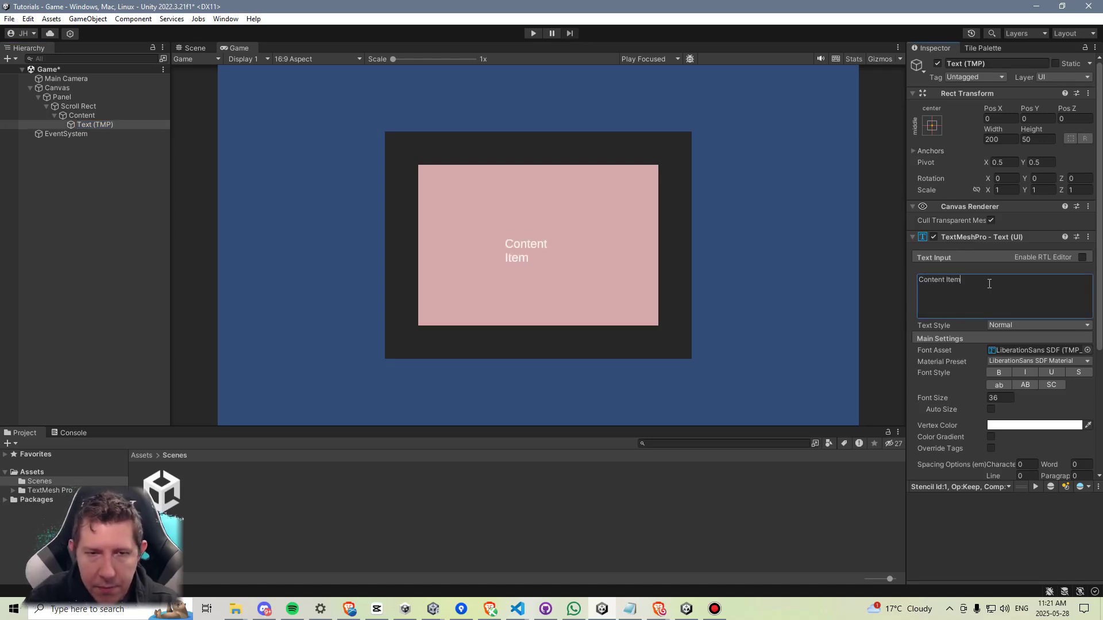
click(98, 125)
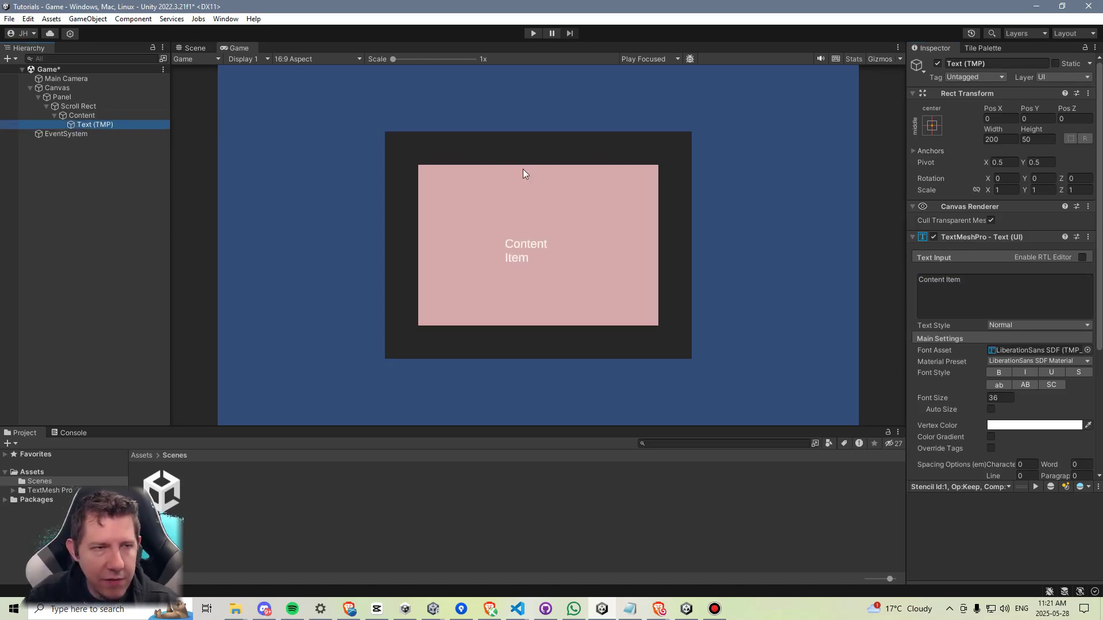
key(ctrl+d)
key(ctrl+d)
key(ctrl+d)
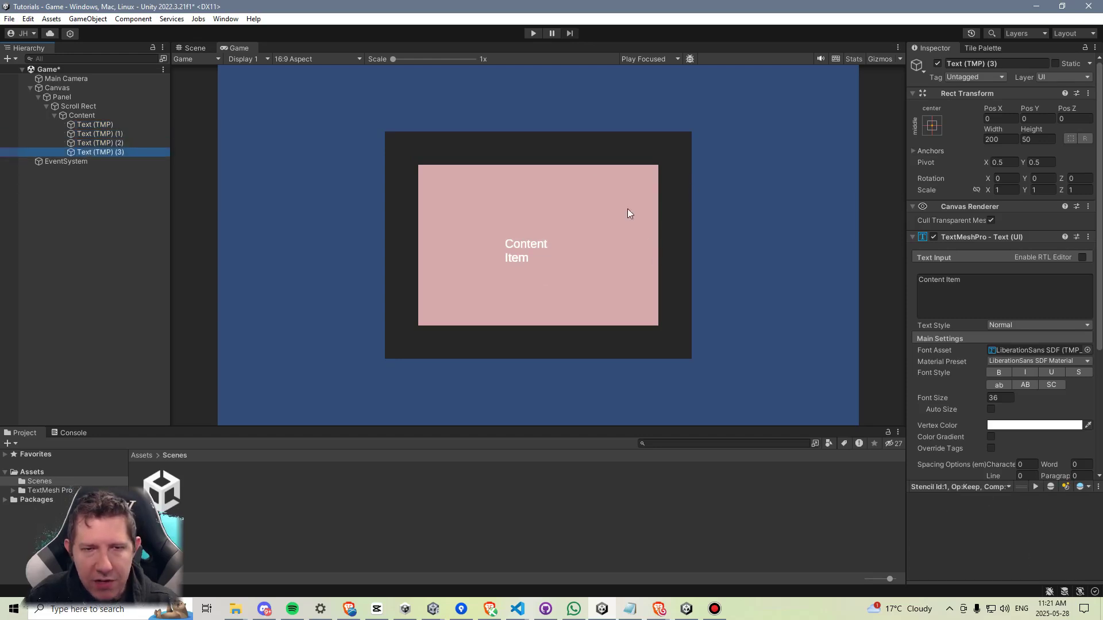
click(115, 115)
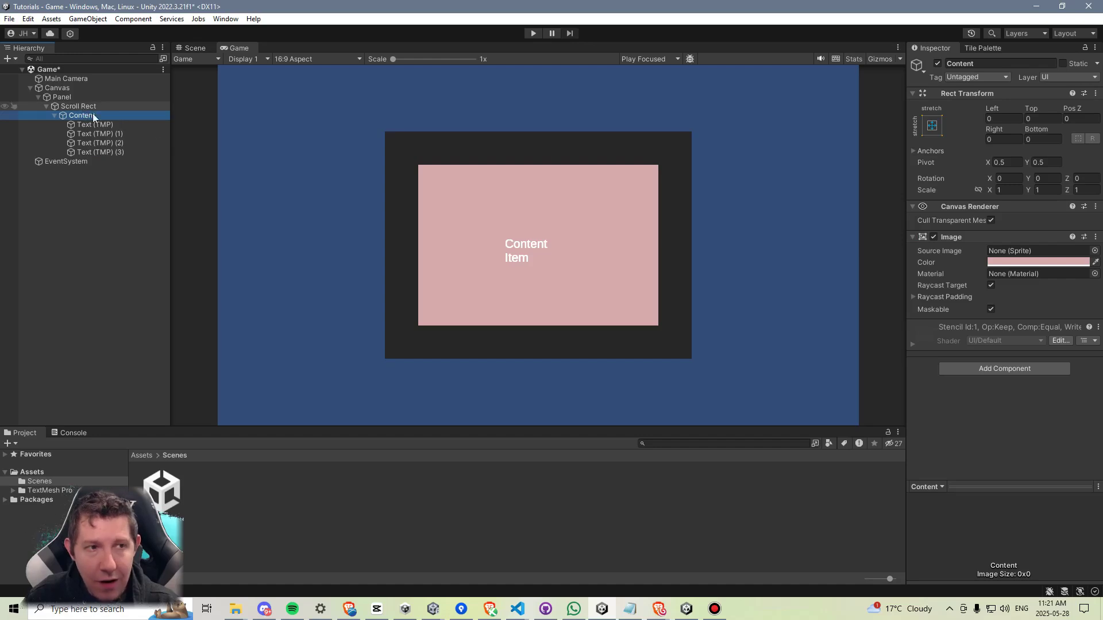
Add a Vertical Layout Group to Content with Child Alignment set to Upper Left.
click(1021, 366)
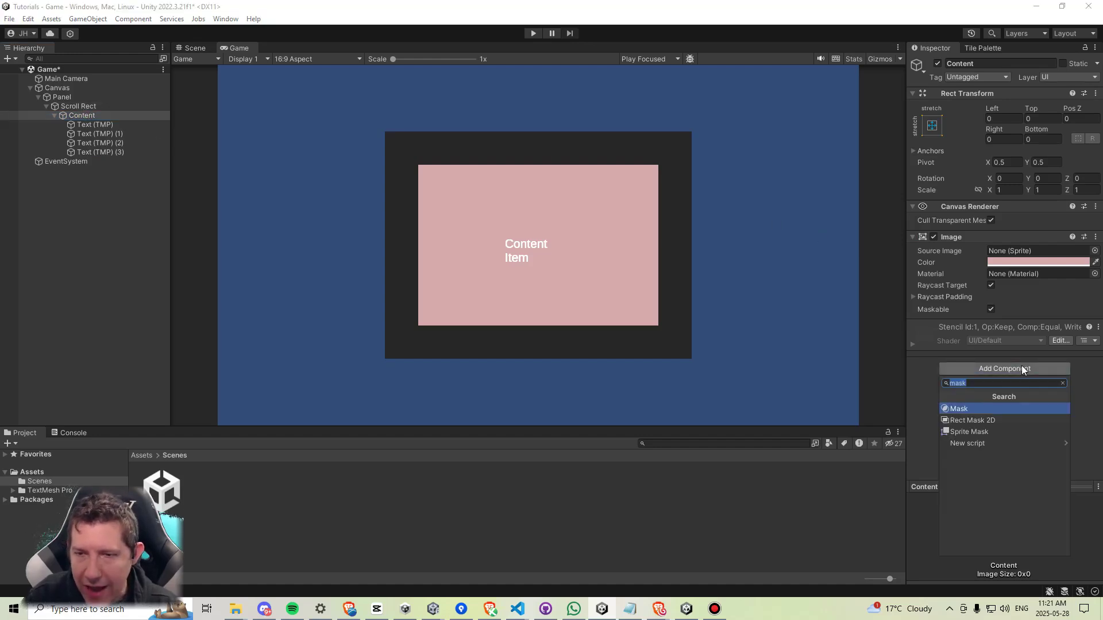
text(ver)
key(Return)
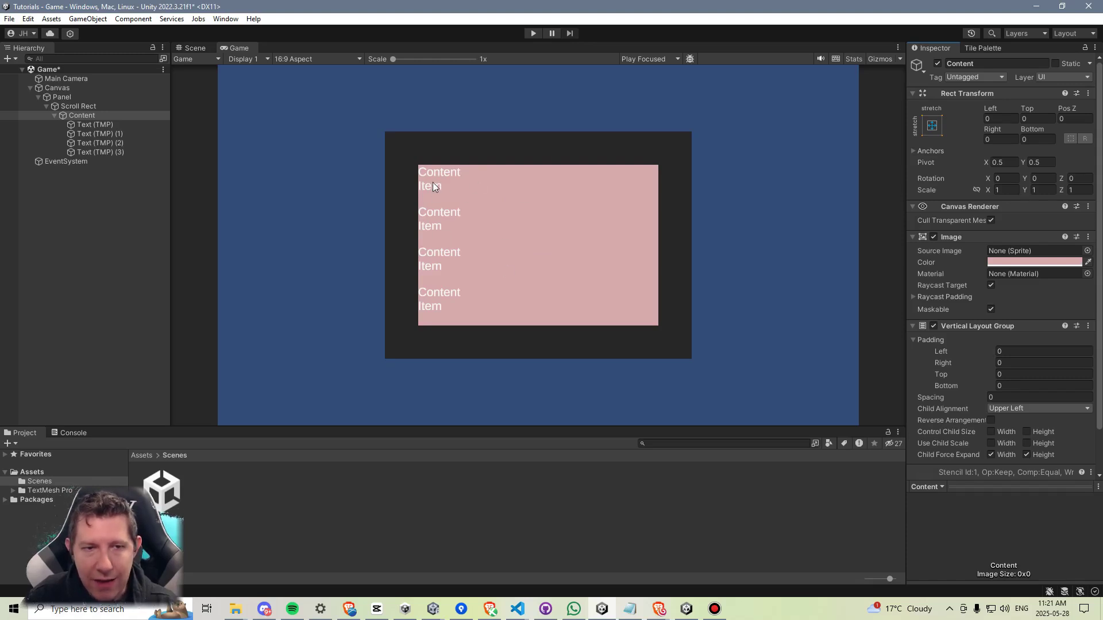
click(1032, 408)
click(1029, 431)
click(1036, 409)
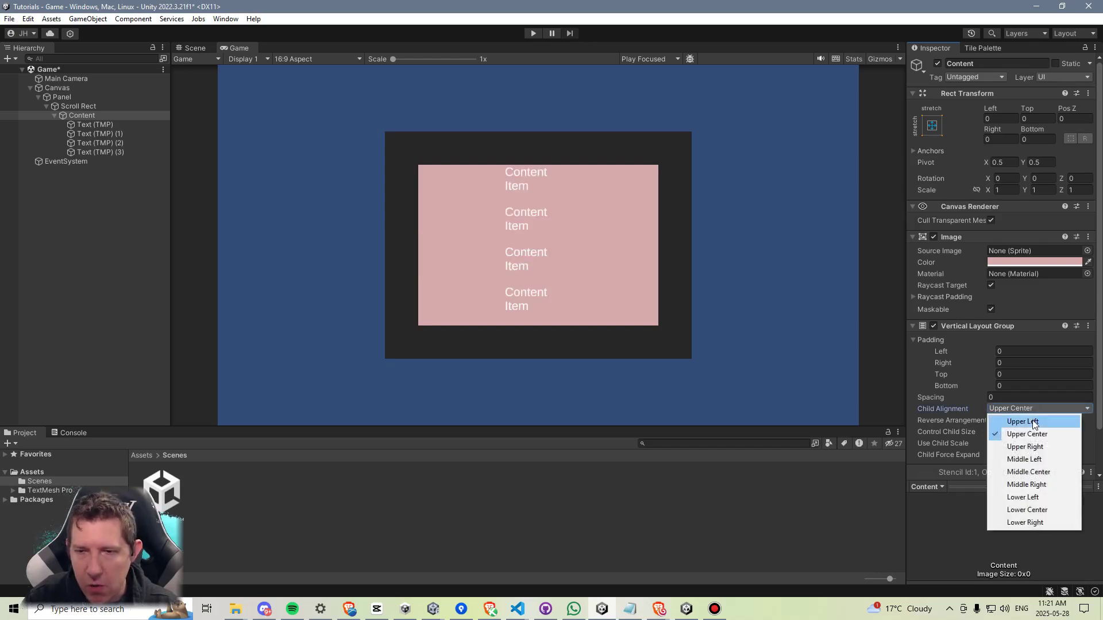
click(1034, 421)
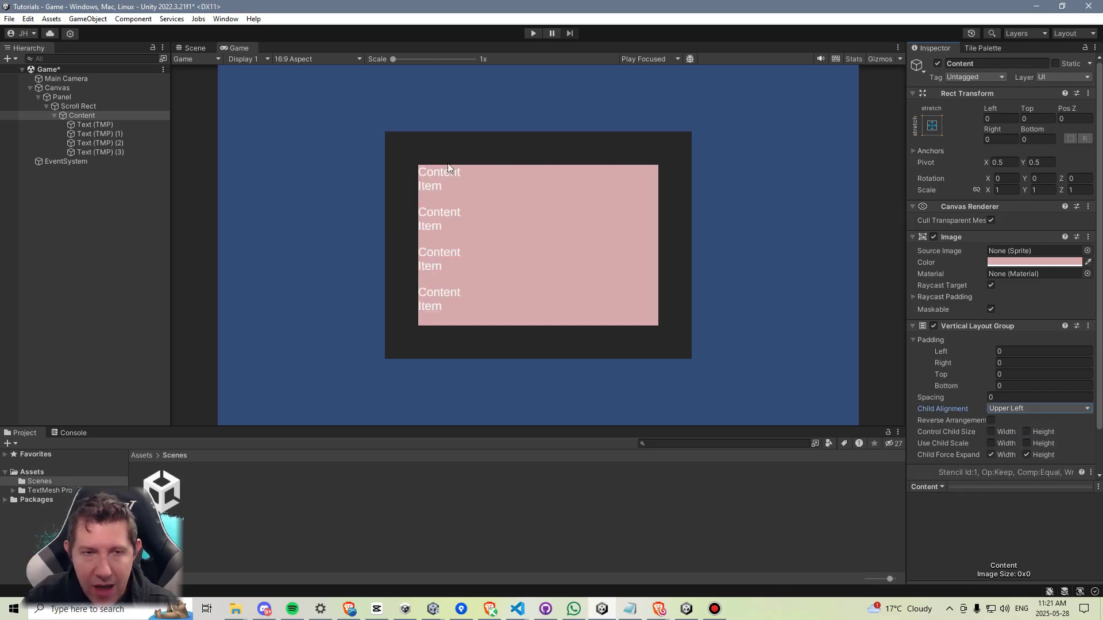
Make the Content Item texts span the full width of the Content object.
click(101, 125)
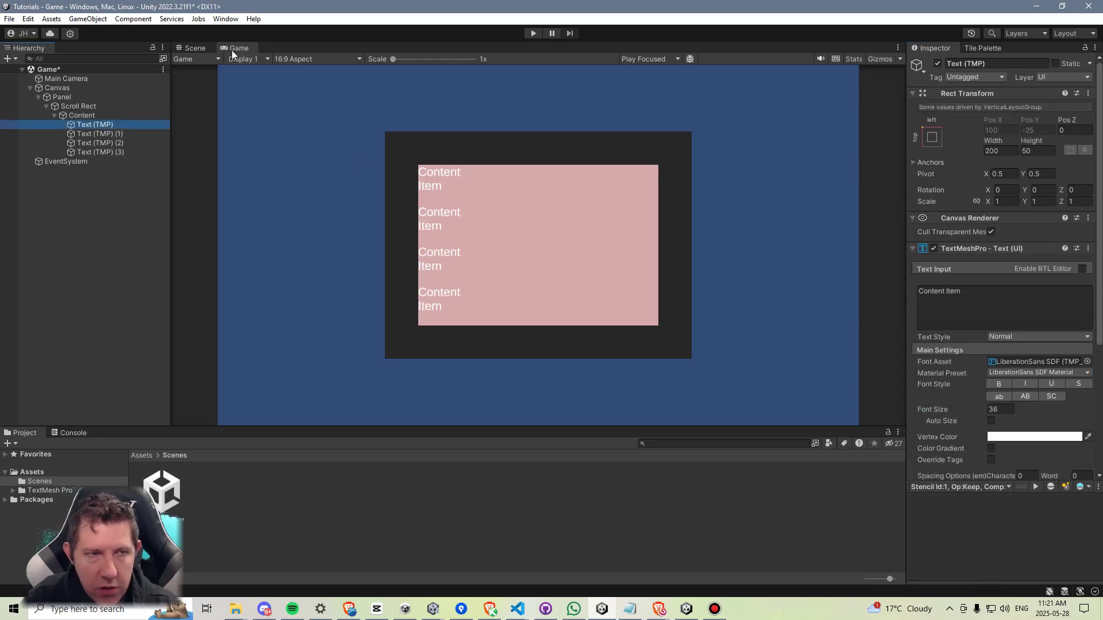
click(194, 48)
scroll(514, 221, up, 2)
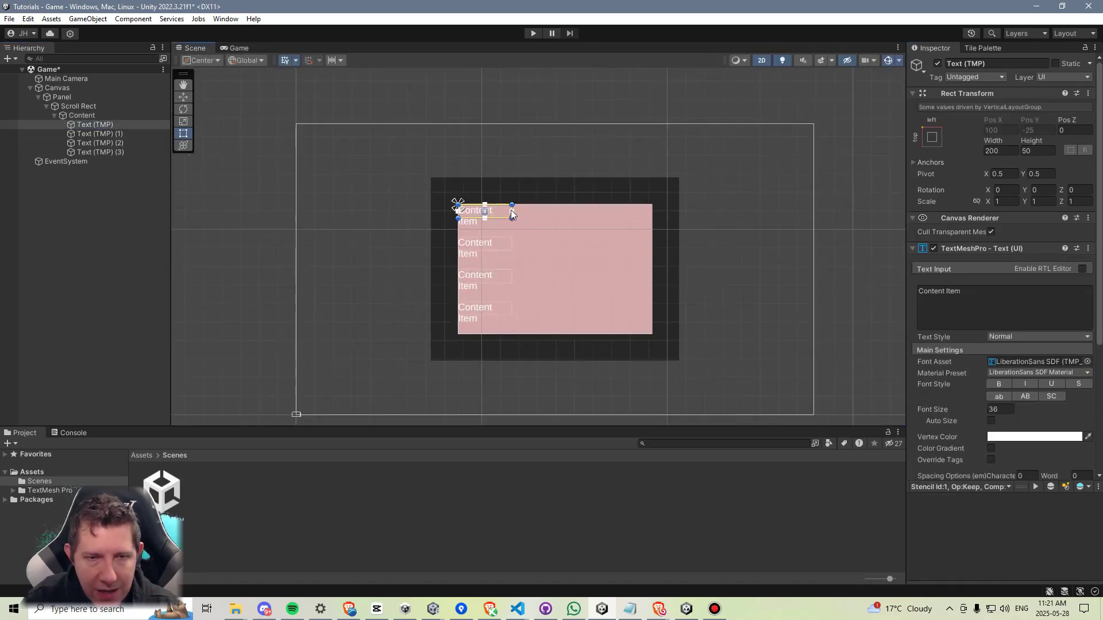
click(128, 114)
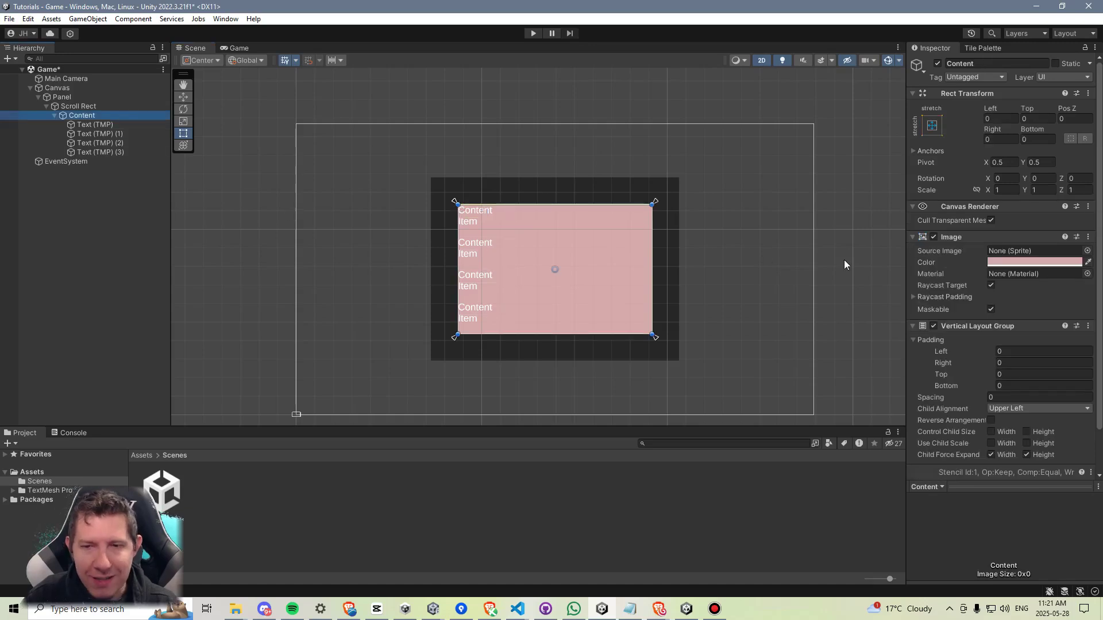
scroll(574, 212, up, 1)
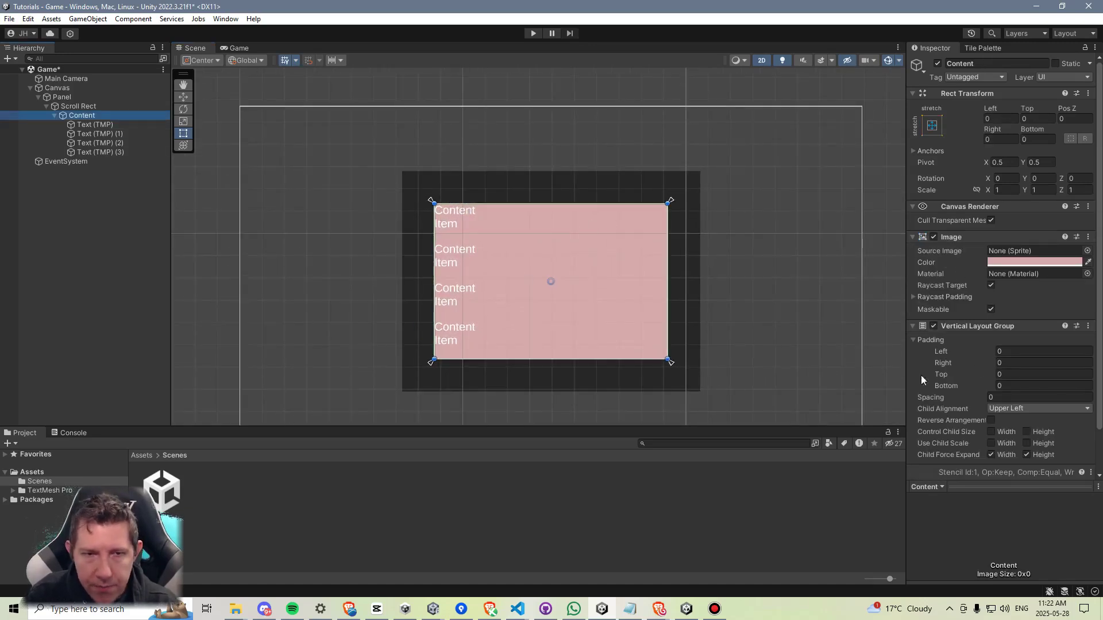
click(990, 433)
Turn off Child Force Expand Height and set the Vertical Layout Group spacing to 181.52.
click(117, 124)
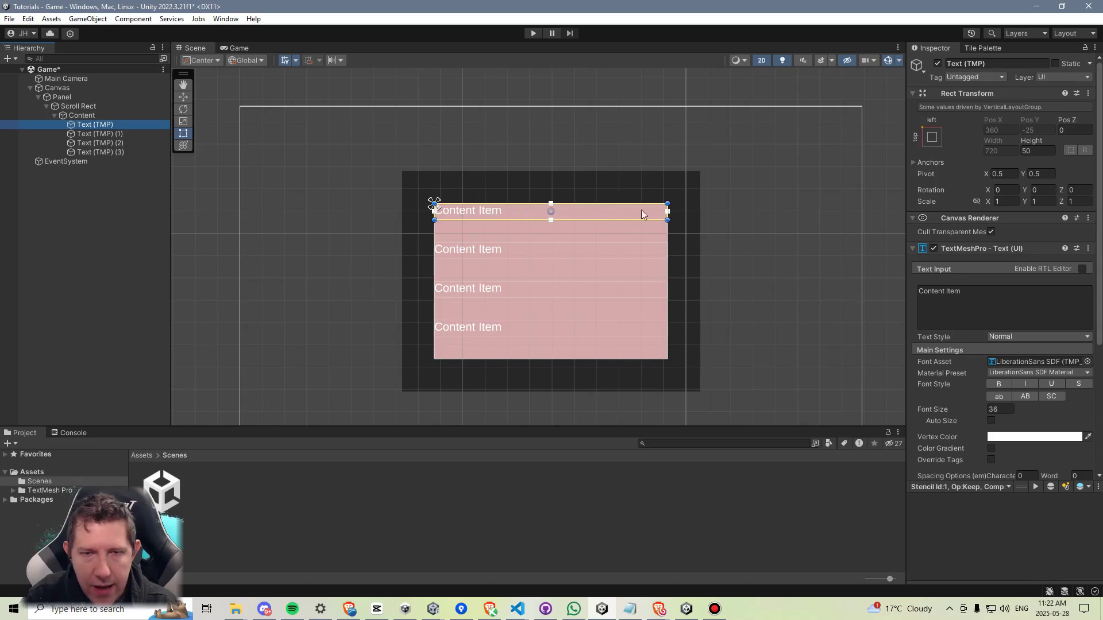
click(86, 115)
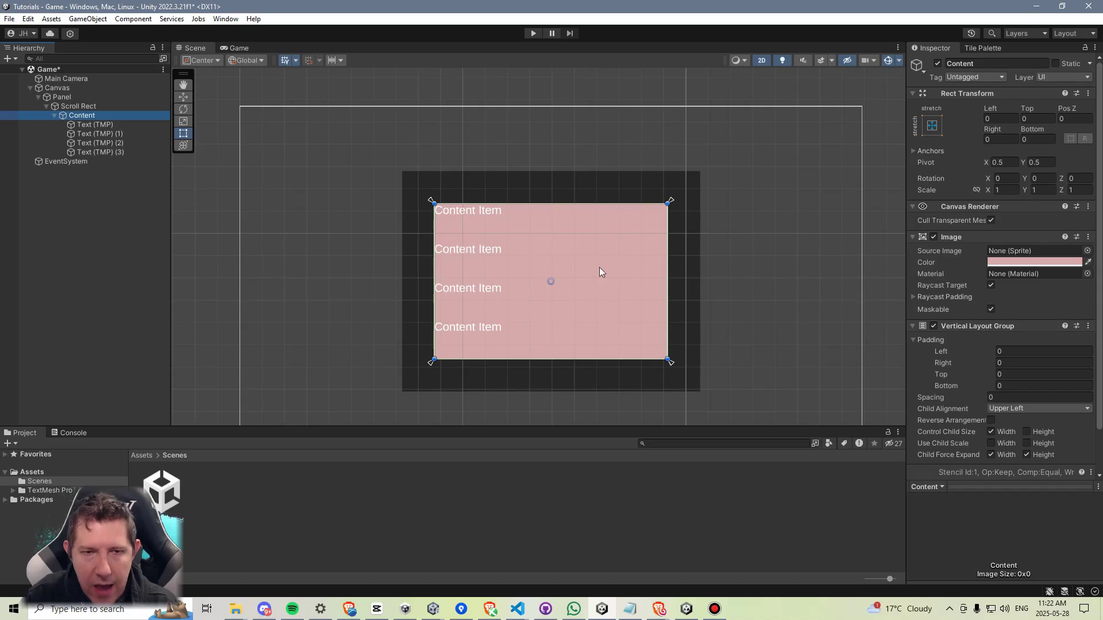
click(1026, 454)
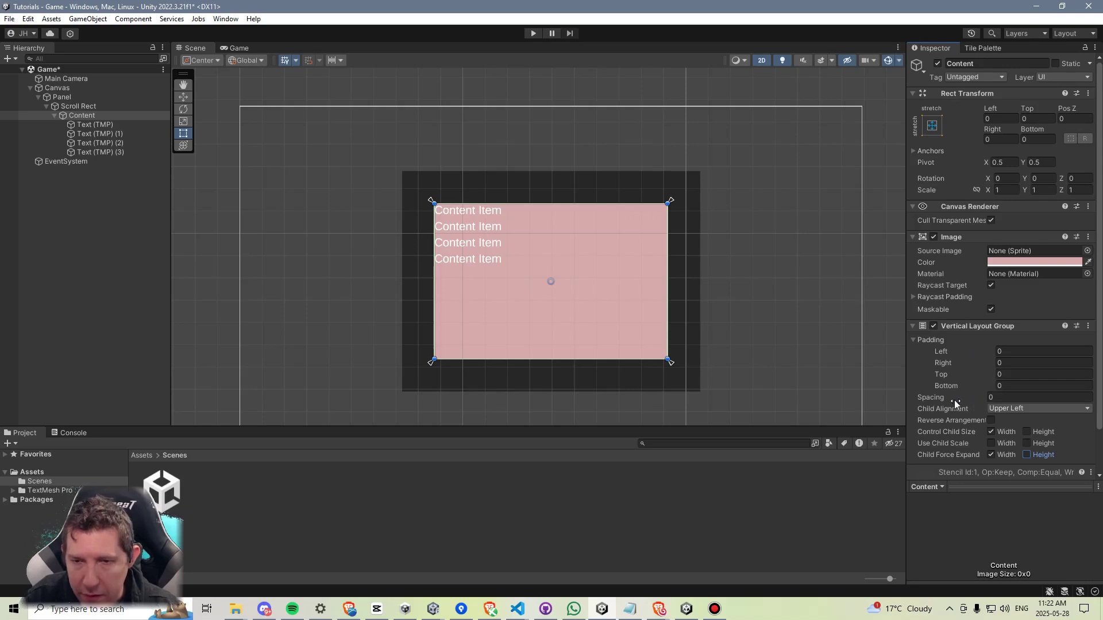
drag(954, 400, 2, 460)
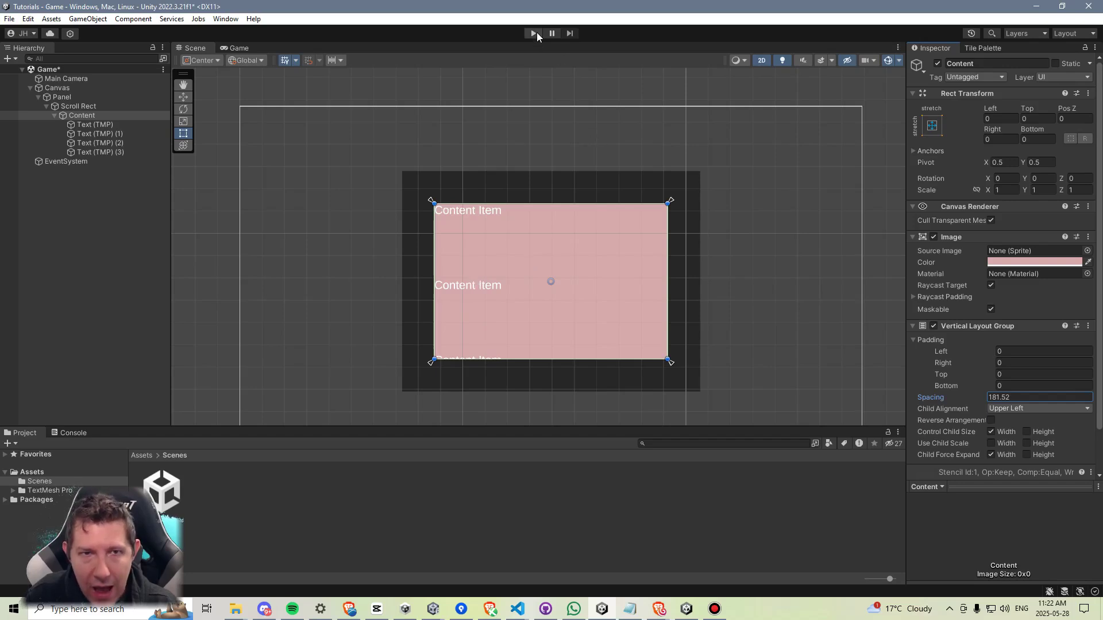
click(534, 34)
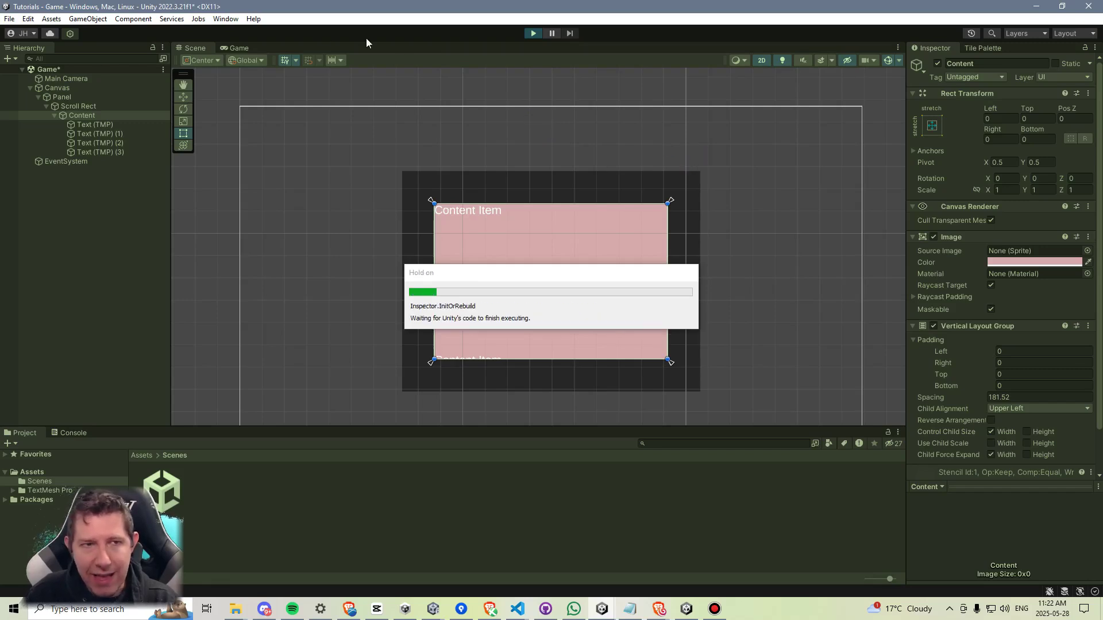
scroll(547, 273, up, 3)
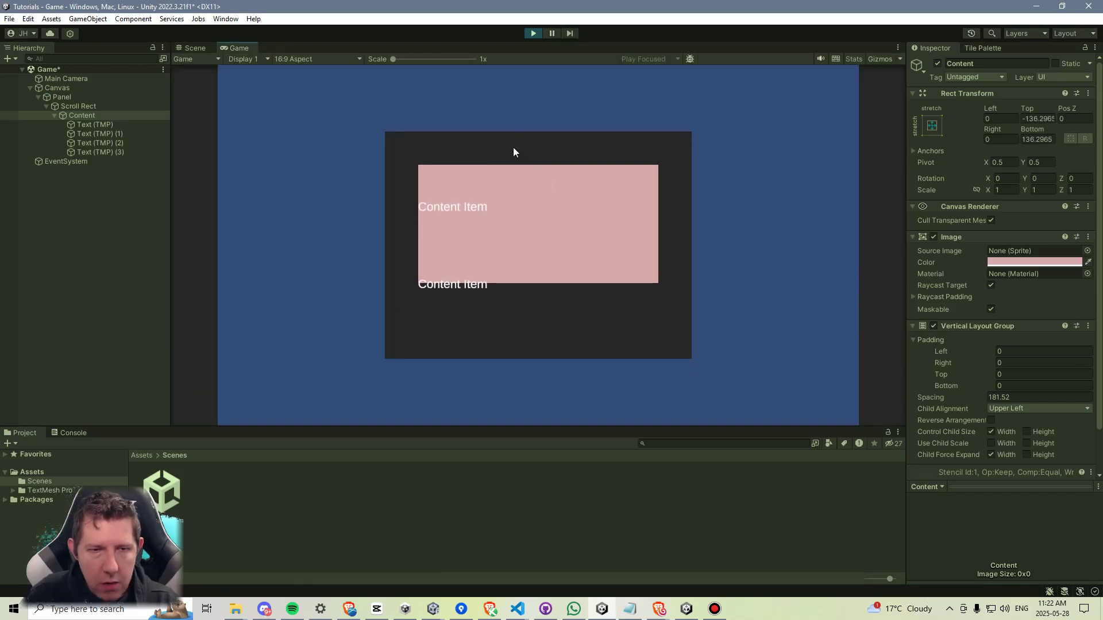
scroll(502, 241, down, 2)
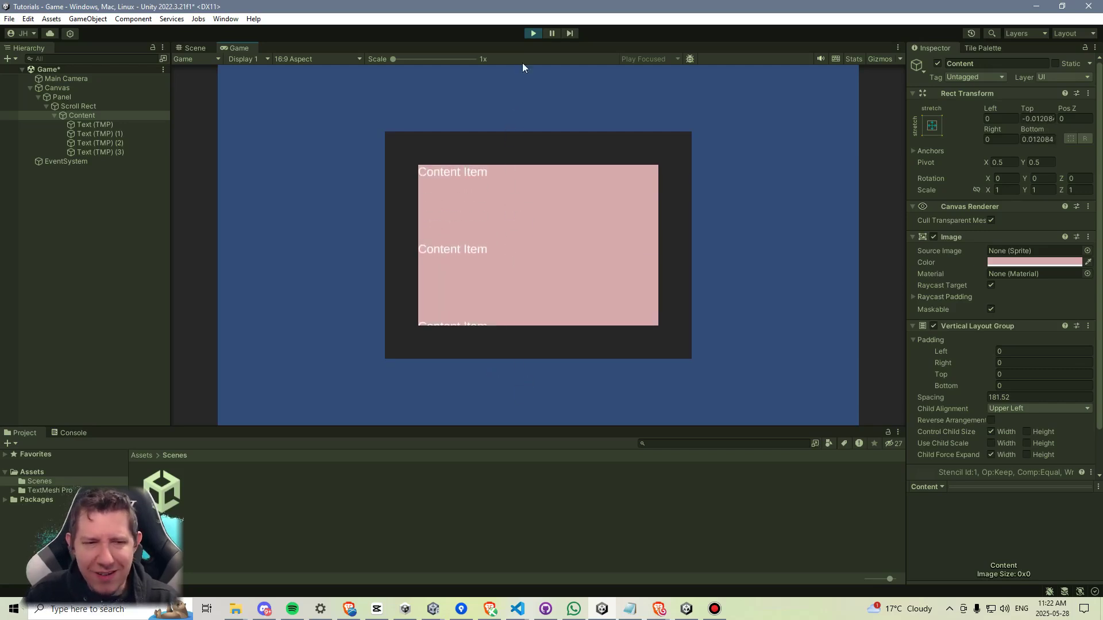
click(533, 33)
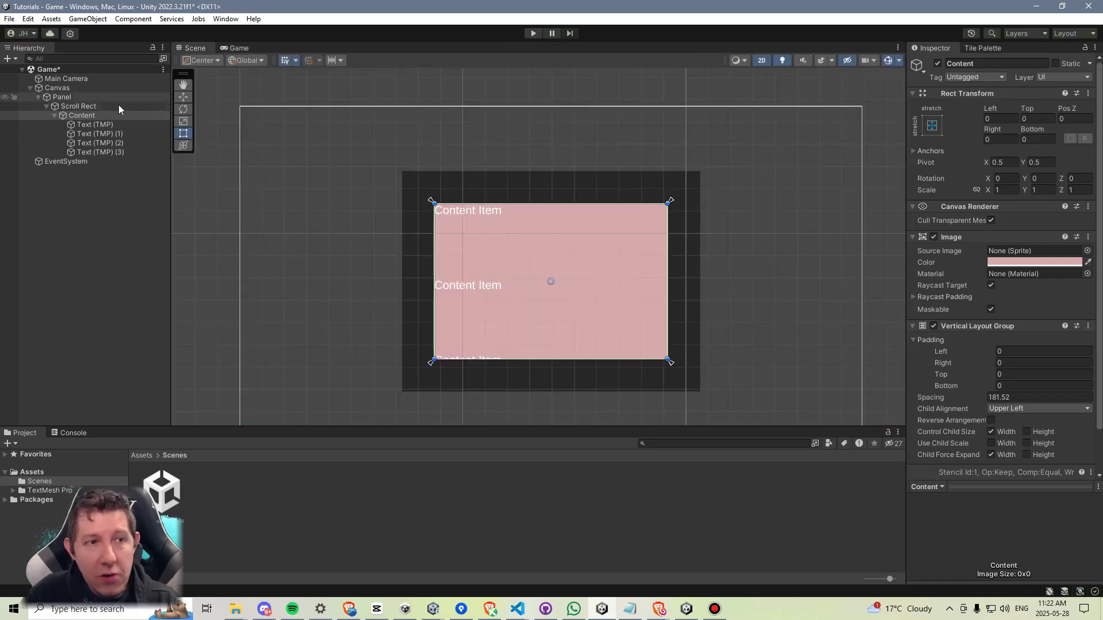
Add a Content Size Fitter to Content with Vertical Fit set to Preferred Size.
click(95, 115)
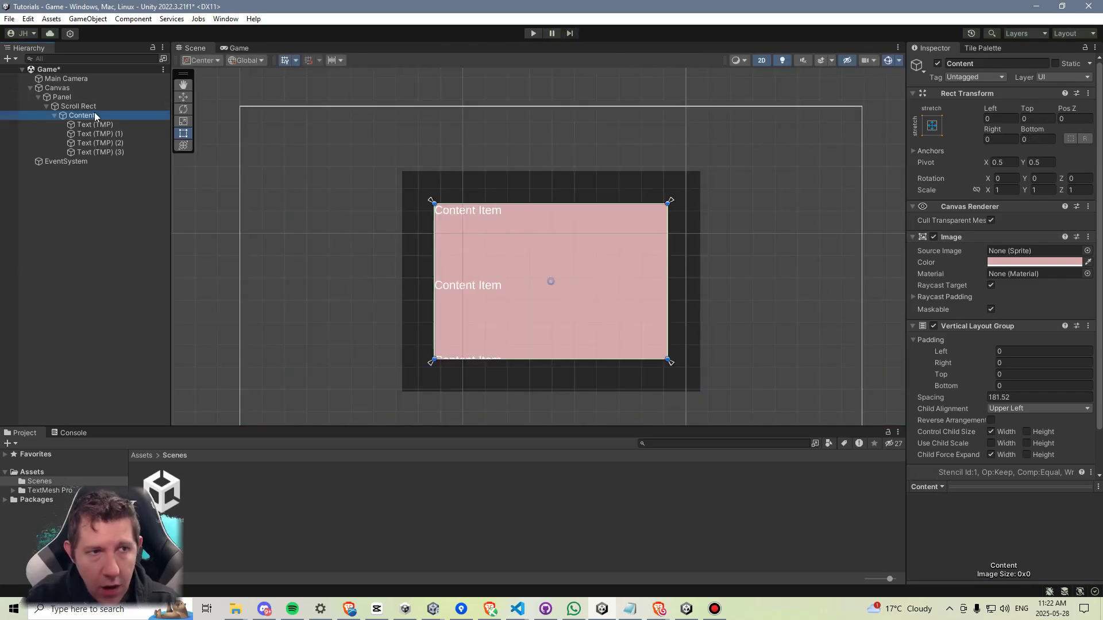
click(912, 325)
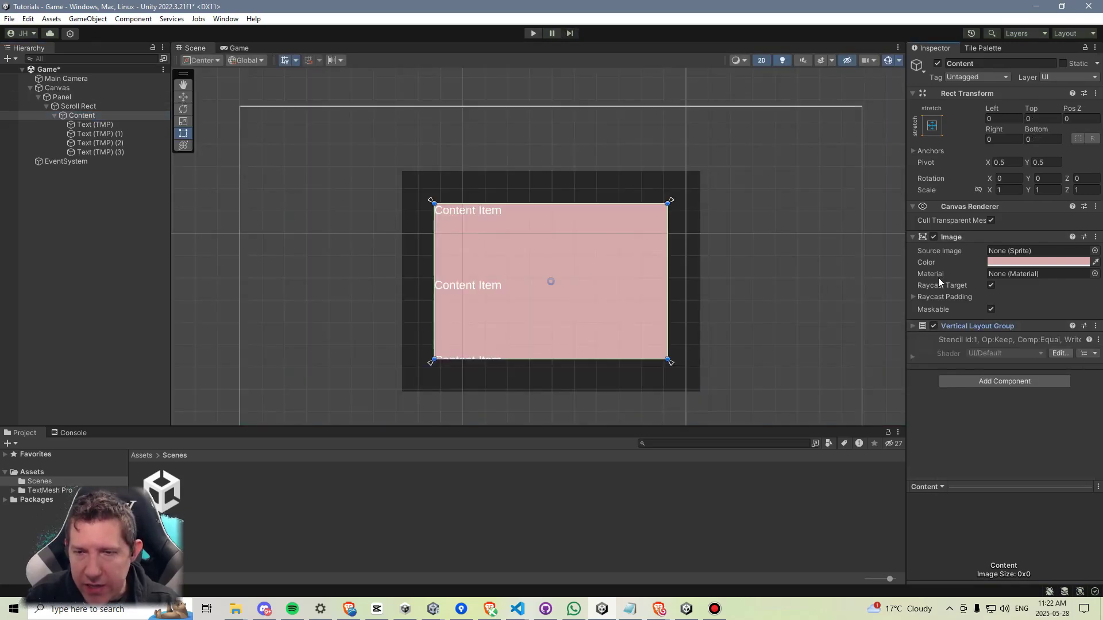
click(1006, 382)
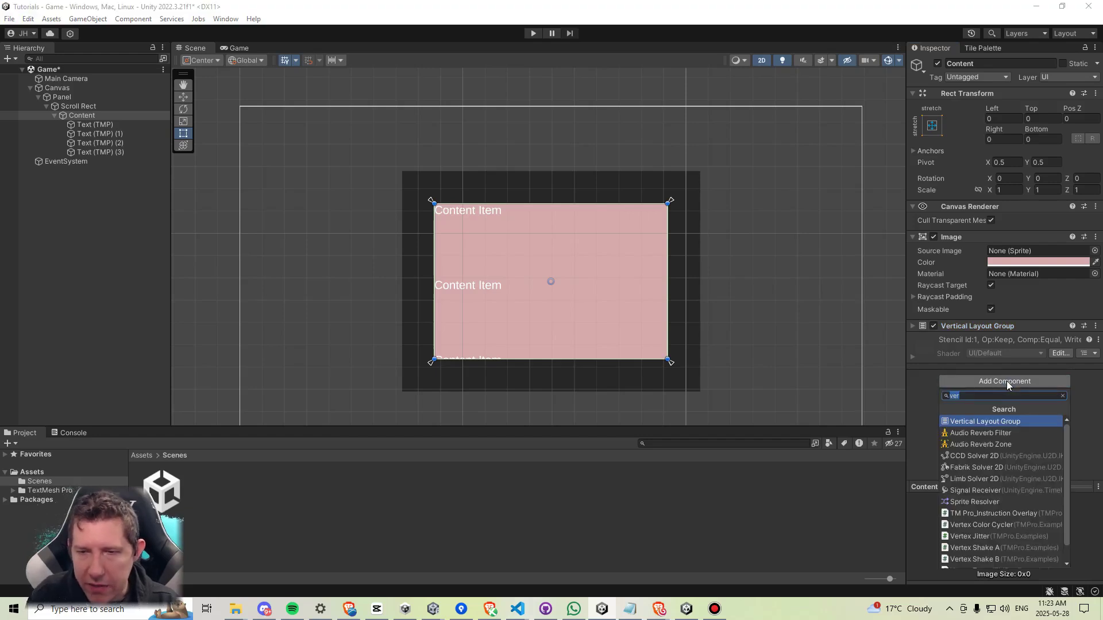
text(content)
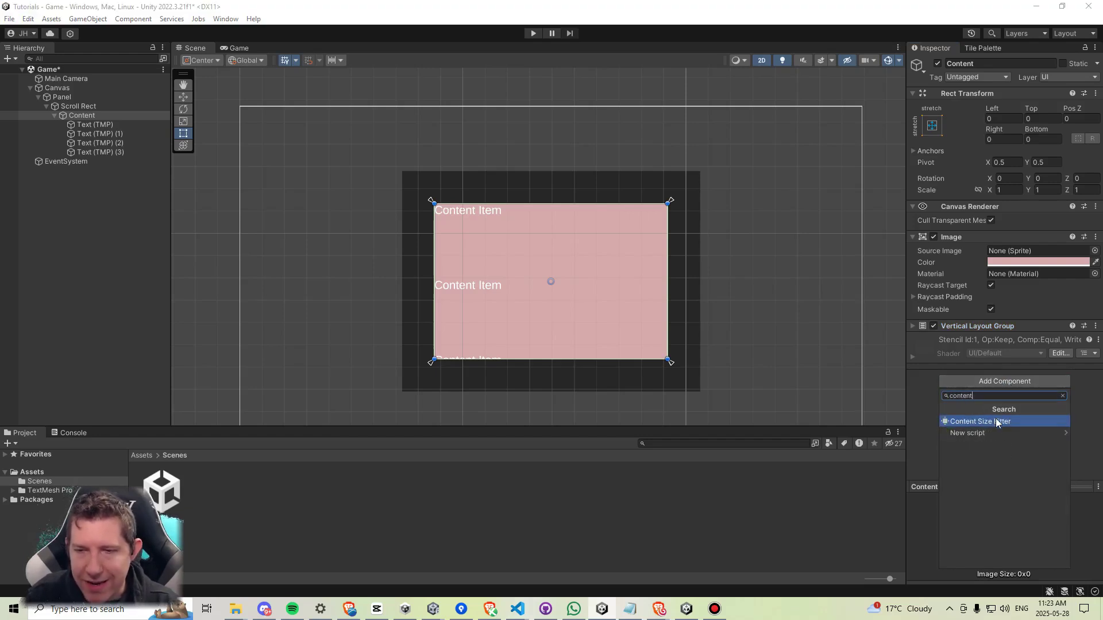
click(996, 421)
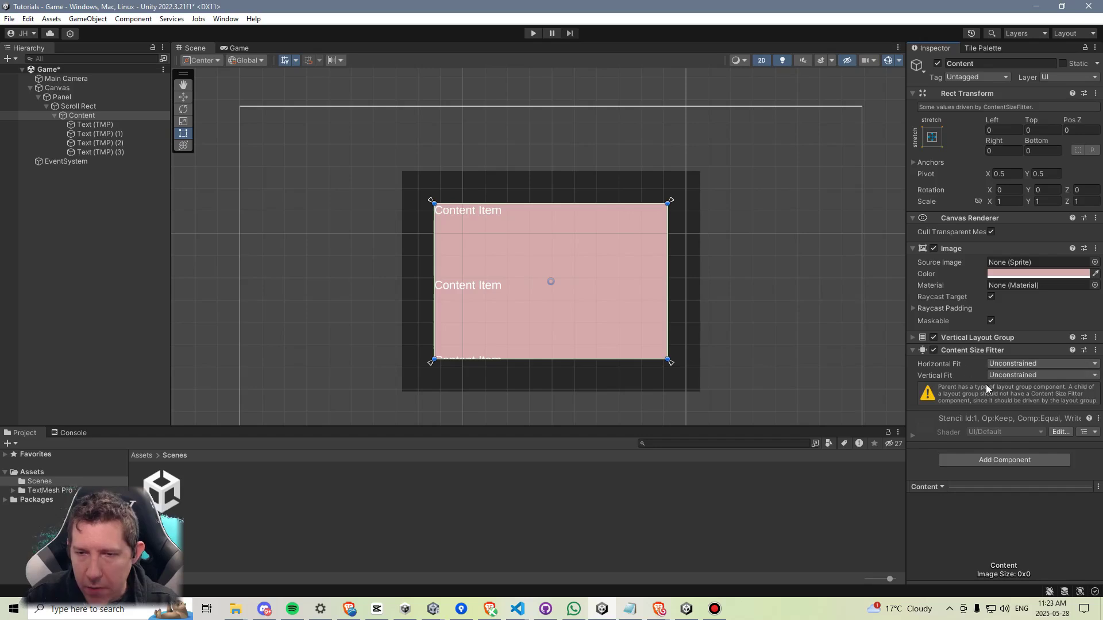
click(1011, 375)
click(1019, 415)
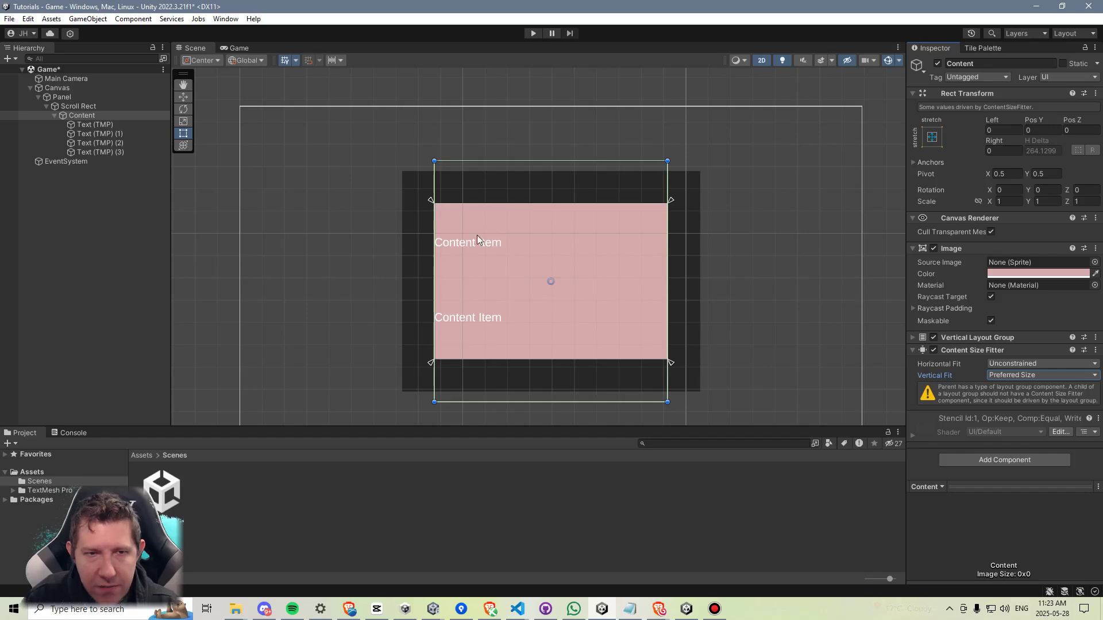
click(122, 116)
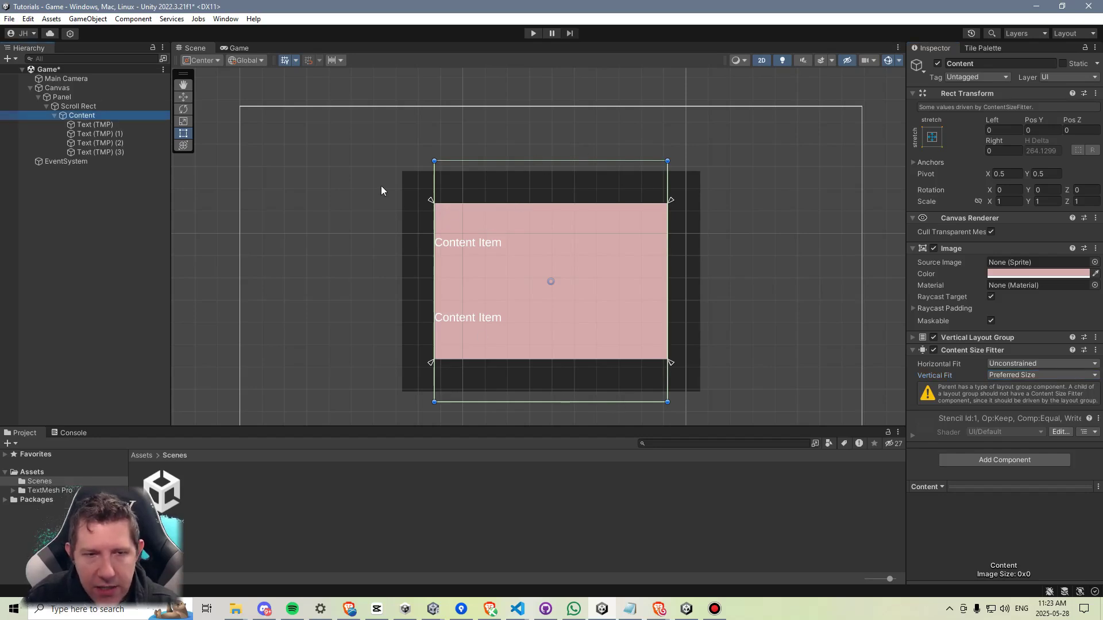
click(97, 152)
Delete the extra Text (TMP) copies and duplicate Text (TMP) to get five Content Item texts.
scroll(481, 192, down, 3)
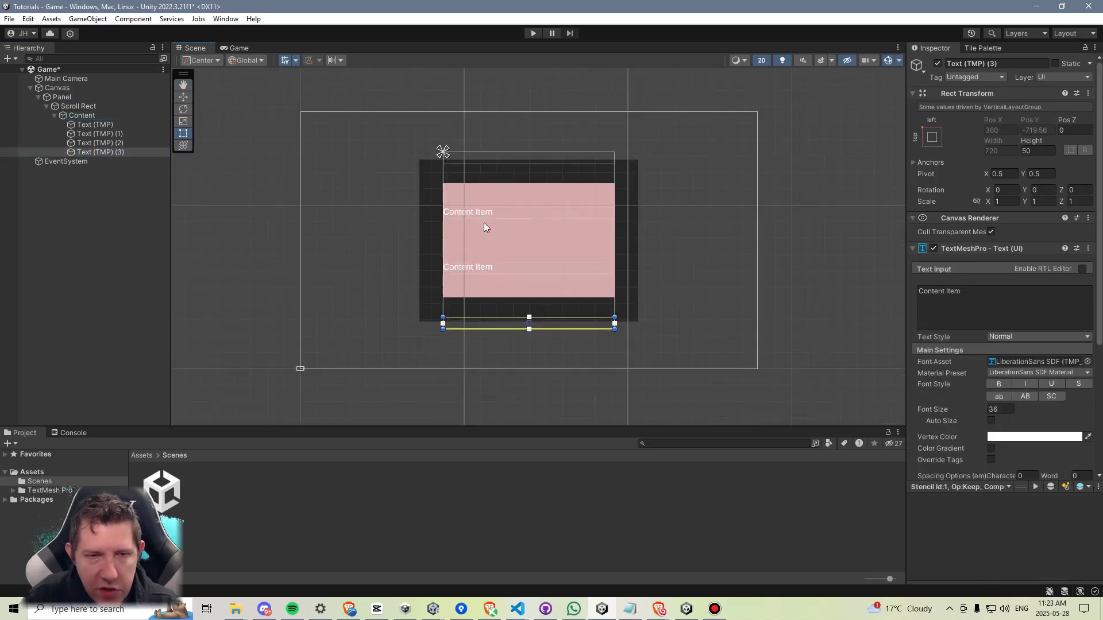
key(ctrl+d)
key(ctrl+d)
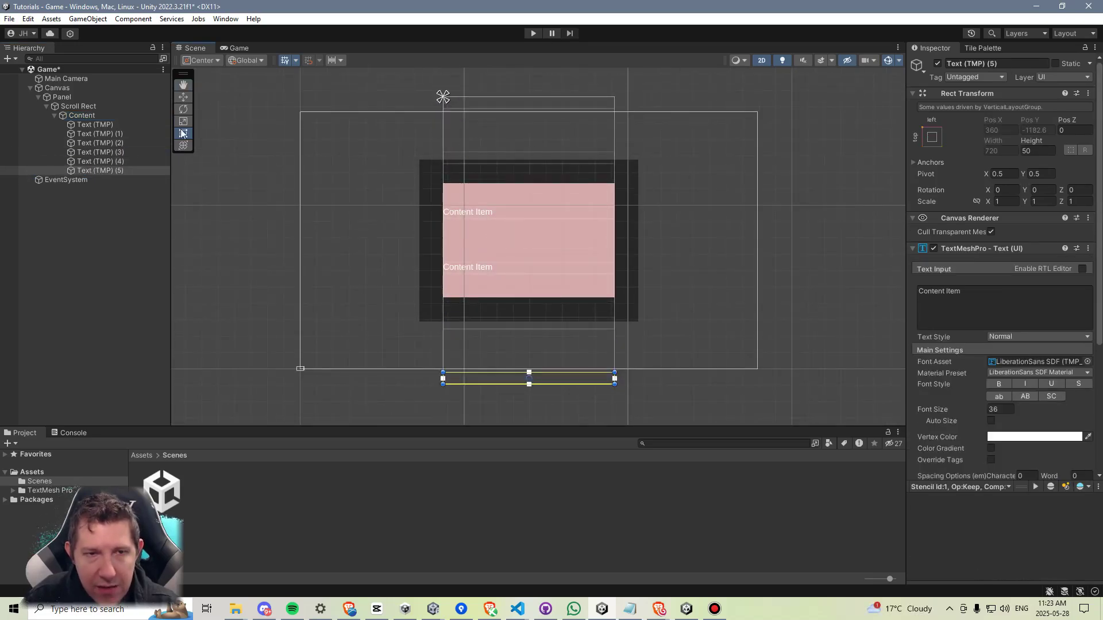
shift+click(117, 135)
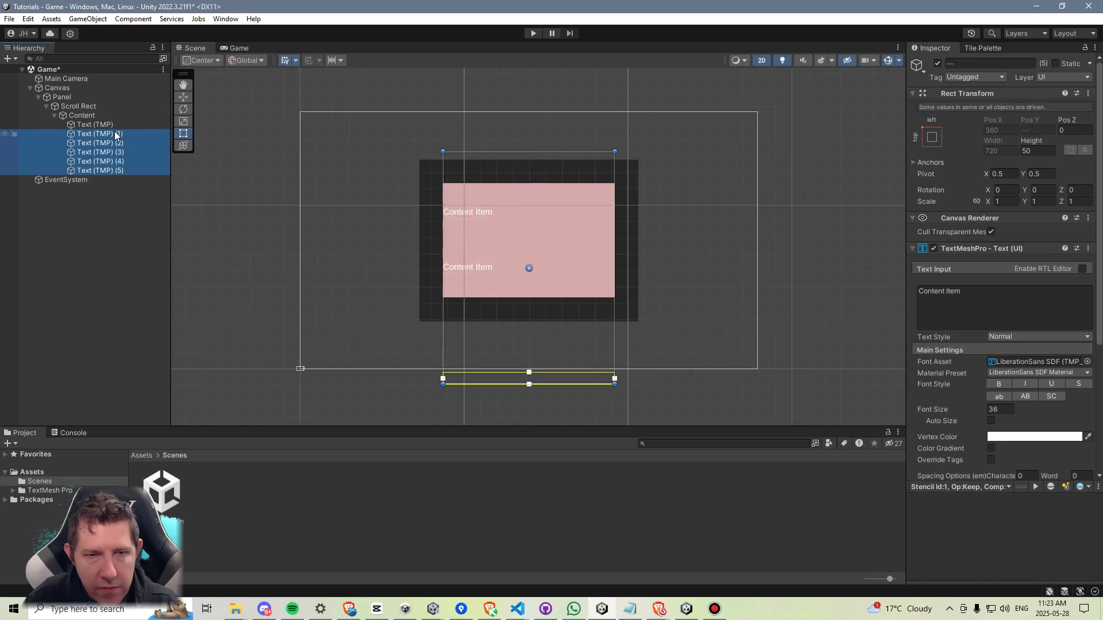
key(Delete)
click(131, 124)
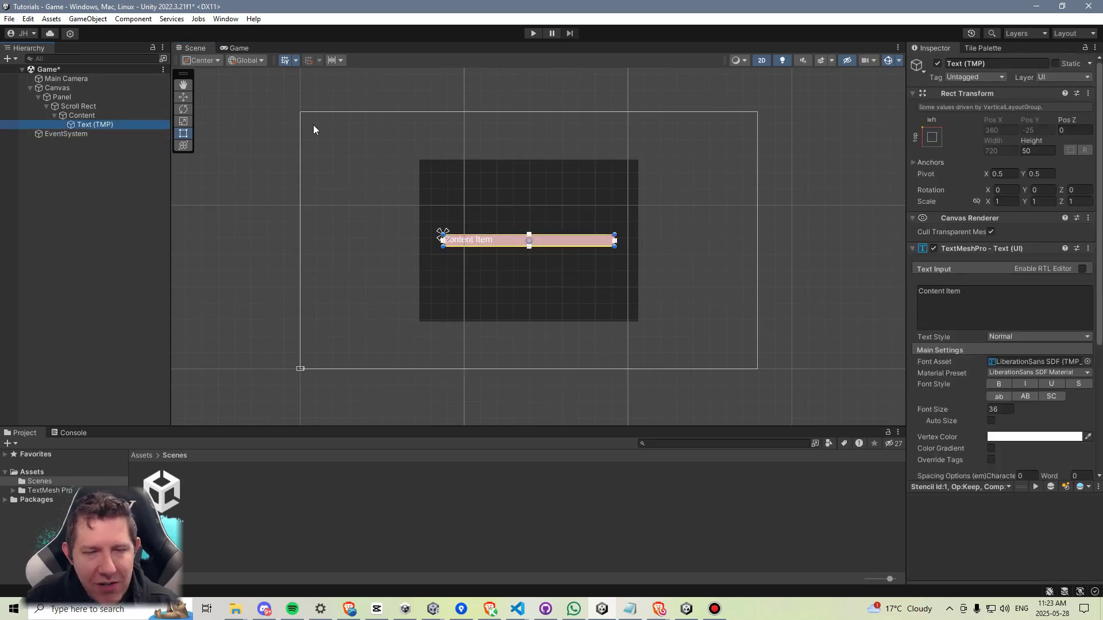
key(ctrl+d)
key(ctrl+d)
key(ctrl+d)
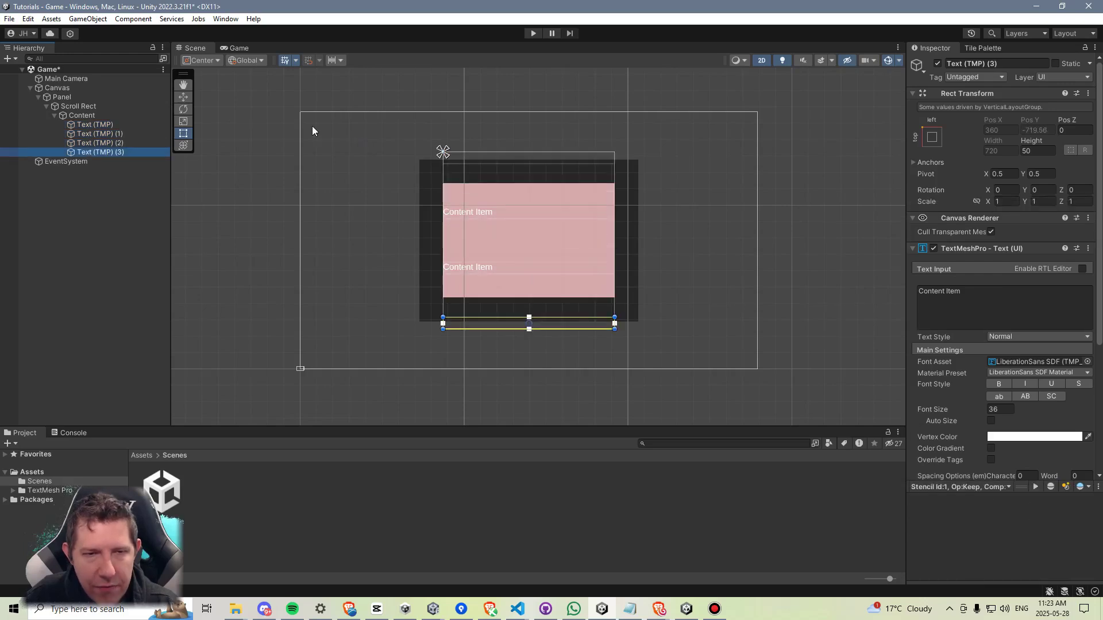
key(ctrl+d)
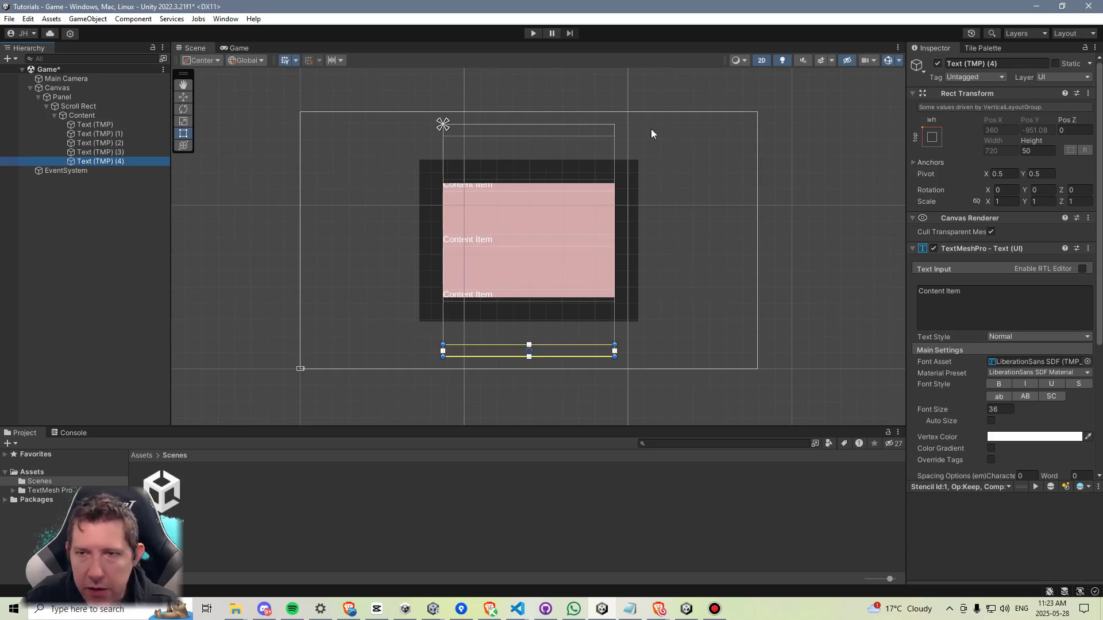
click(126, 116)
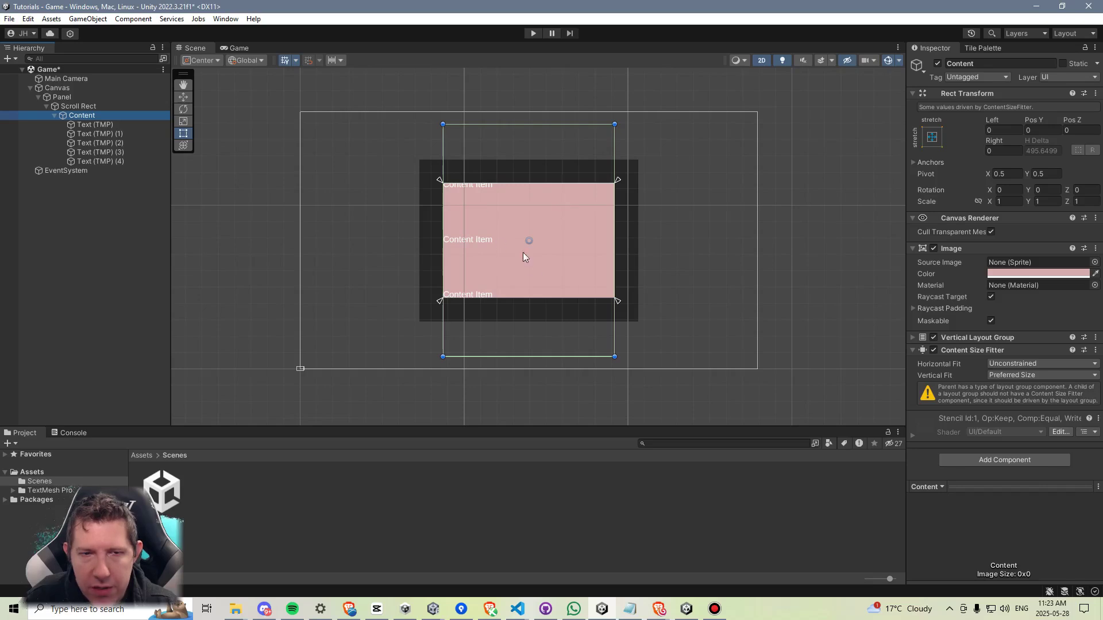
Set Content's Rect Transform Pivot Y to 1 and Pos Y to 0.
click(1045, 174)
text(1)
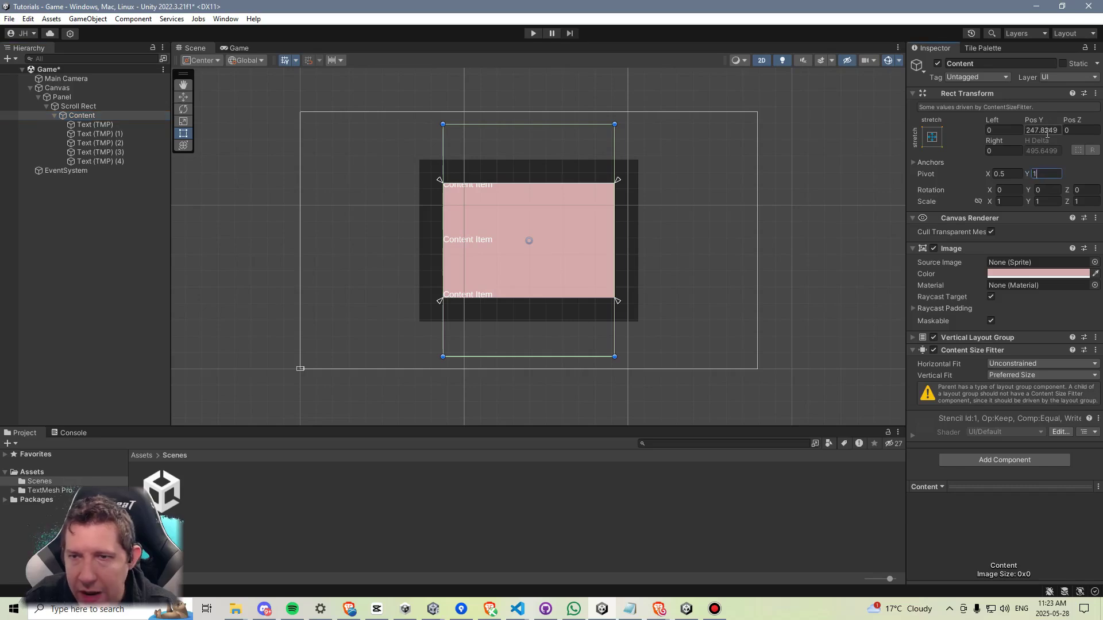
click(1045, 130)
text(0)
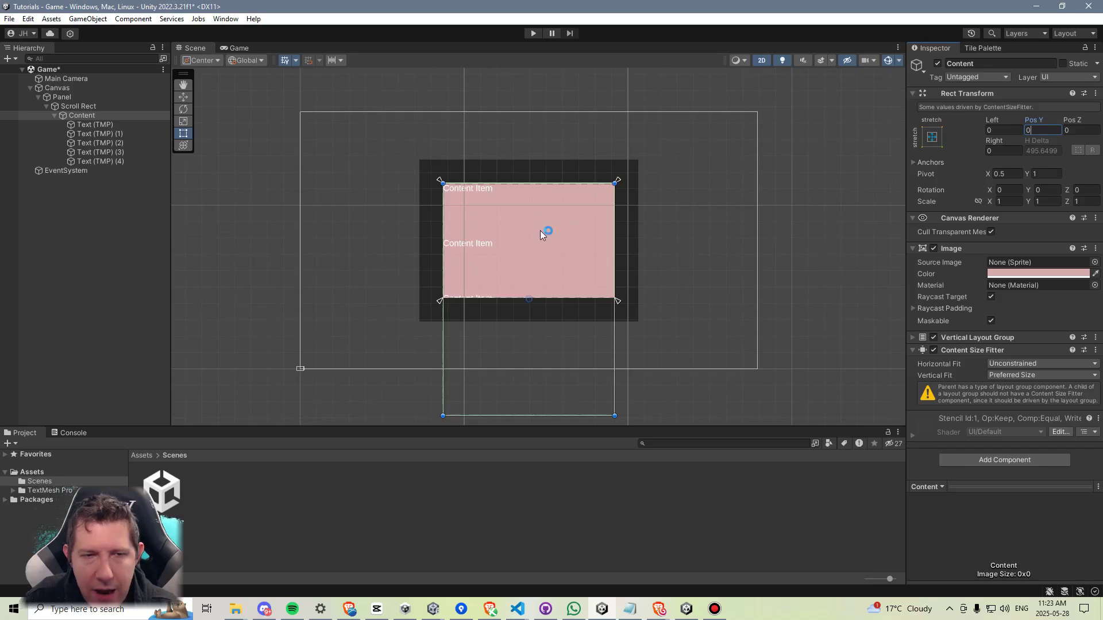
scroll(511, 214, up, 3)
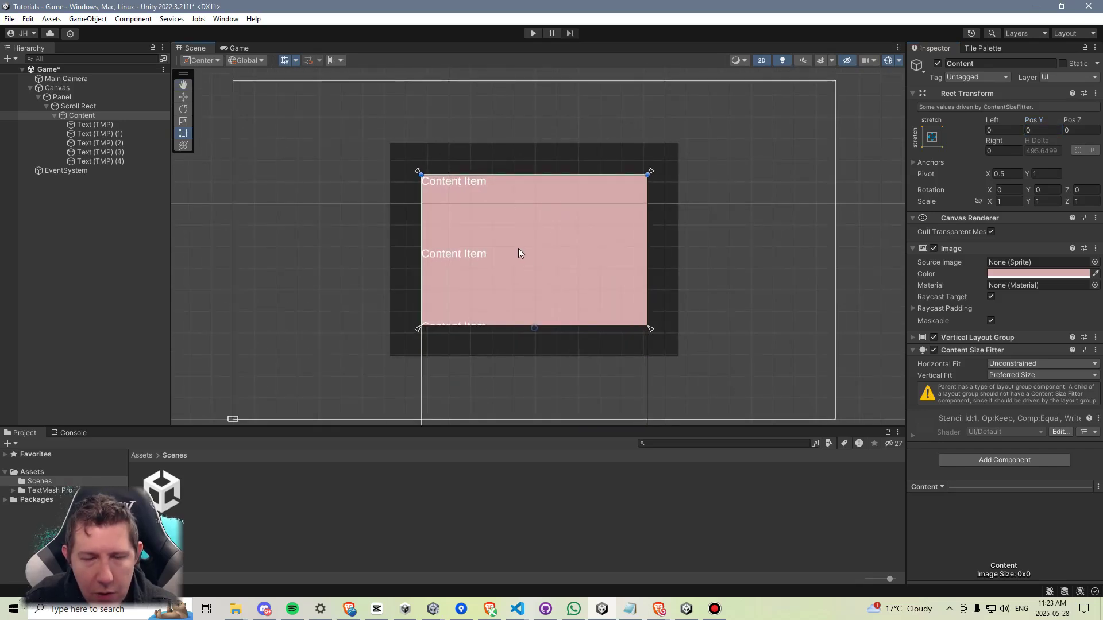
click(533, 33)
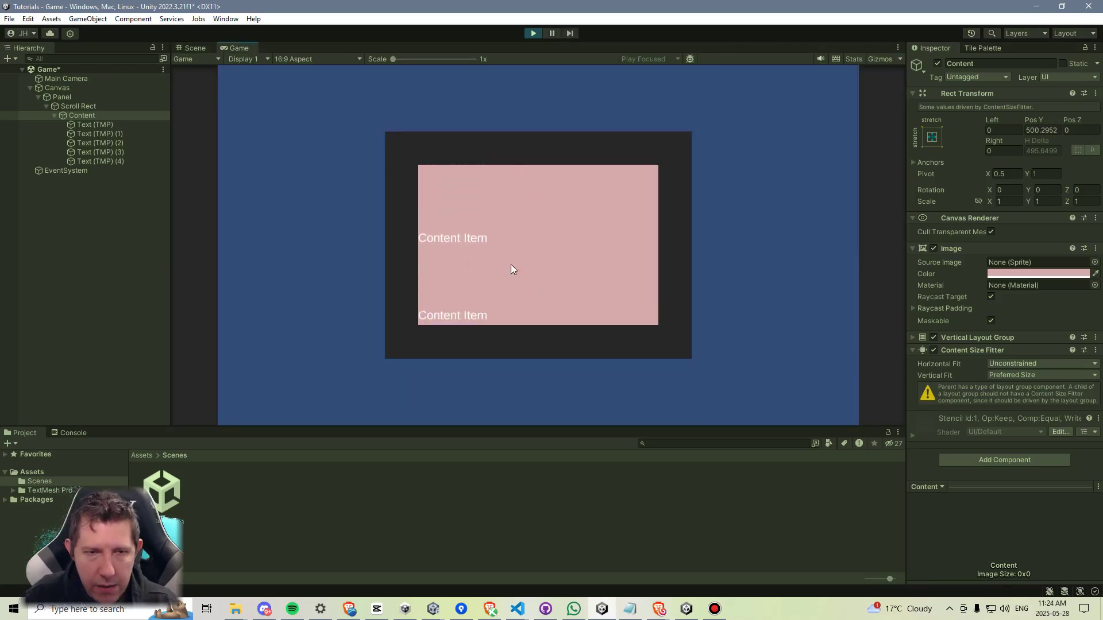
Test scrolling in Play mode and set the pink Content background's alpha to 0.
scroll(511, 264, down, 2)
mouse_move(519, 228)
mouse_down()
mouse_move(505, 123)
mouse_move(475, 337)
mouse_move(505, 234)
mouse_move(494, 251)
mouse_move(510, 63)
mouse_move(469, 418)
mouse_move(508, 315)
mouse_move(503, 238)
mouse_up()
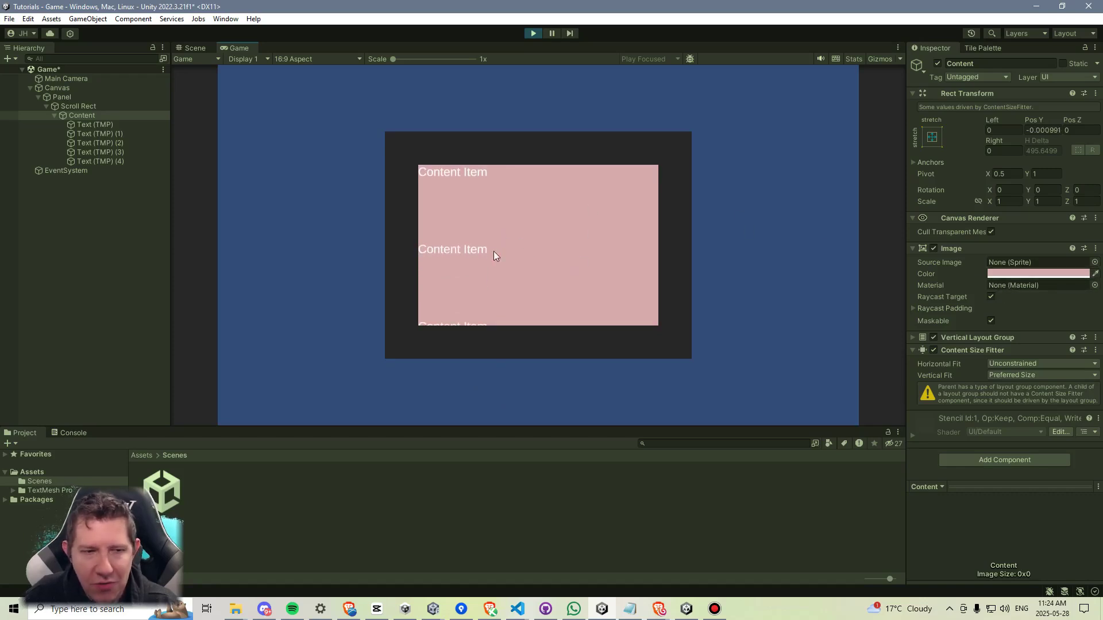
click(1021, 274)
drag(1063, 495, 979, 494)
click(1091, 262)
drag(519, 227, 482, 426)
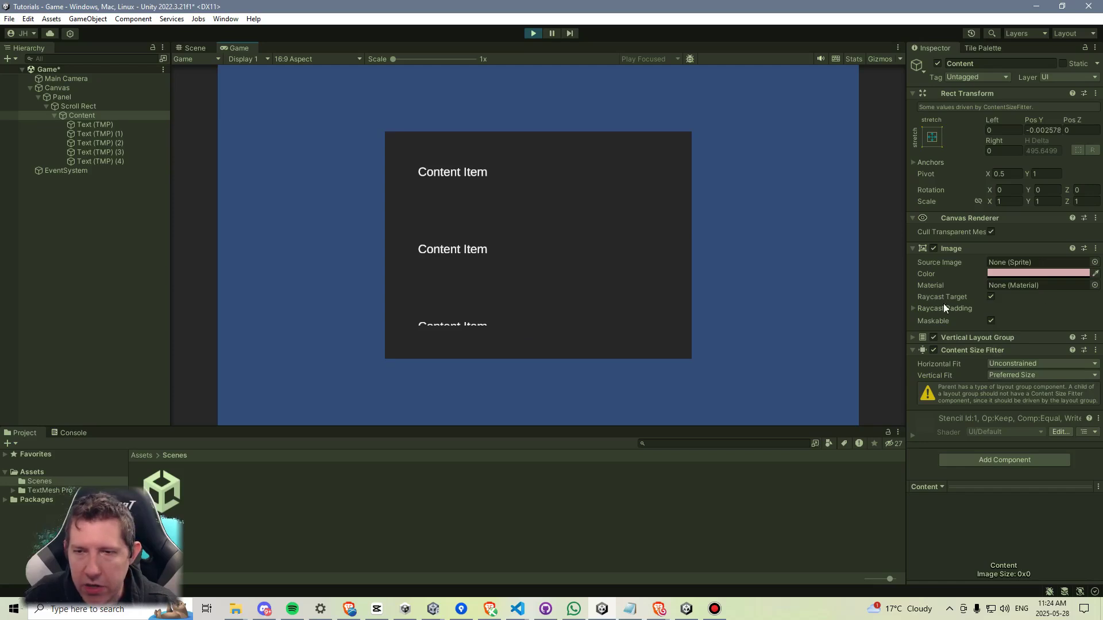
click(912, 338)
Set the Vertical Layout Group spacing to 0.
scroll(954, 364, down, 1)
click(1020, 378)
text(0)
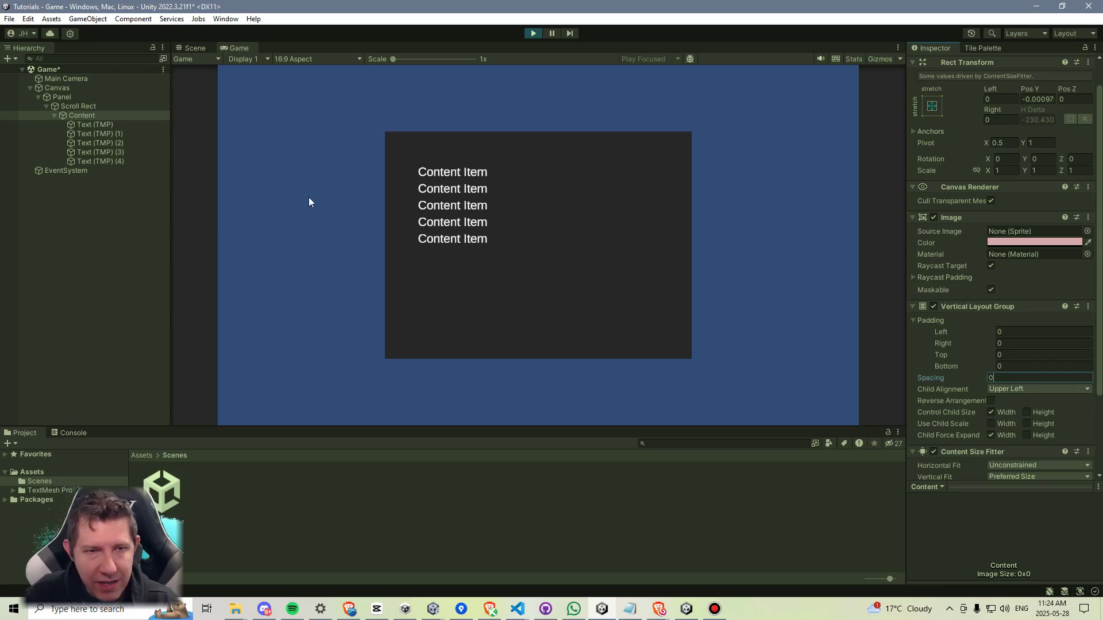
Change the first text to 'Header Item' and make it bold and underlined.
click(88, 123)
click(1003, 273)
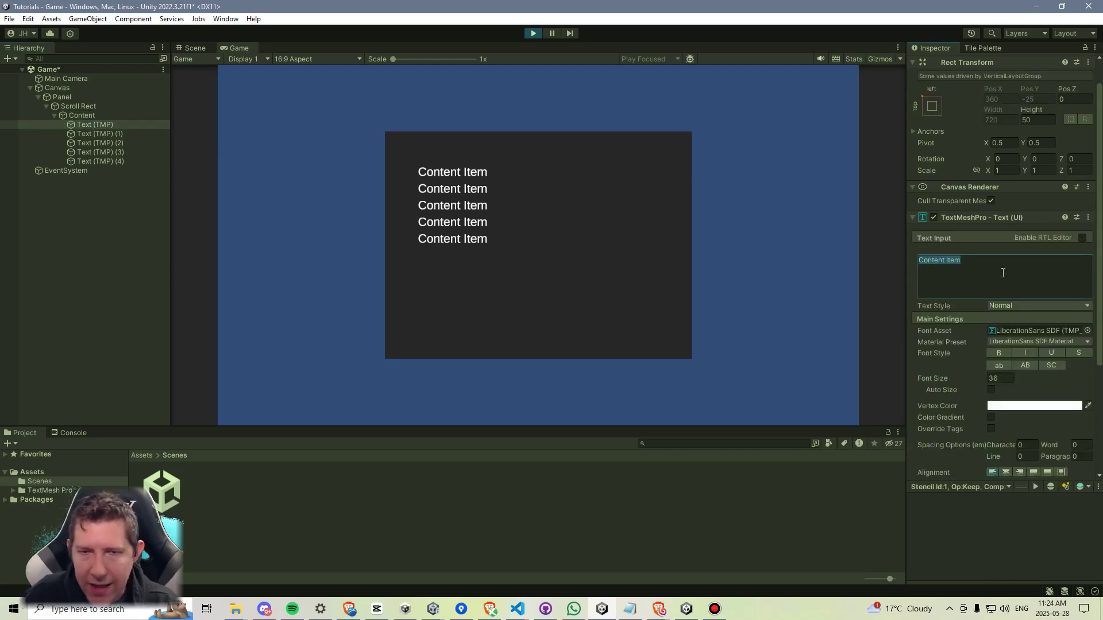
text(Header Item)
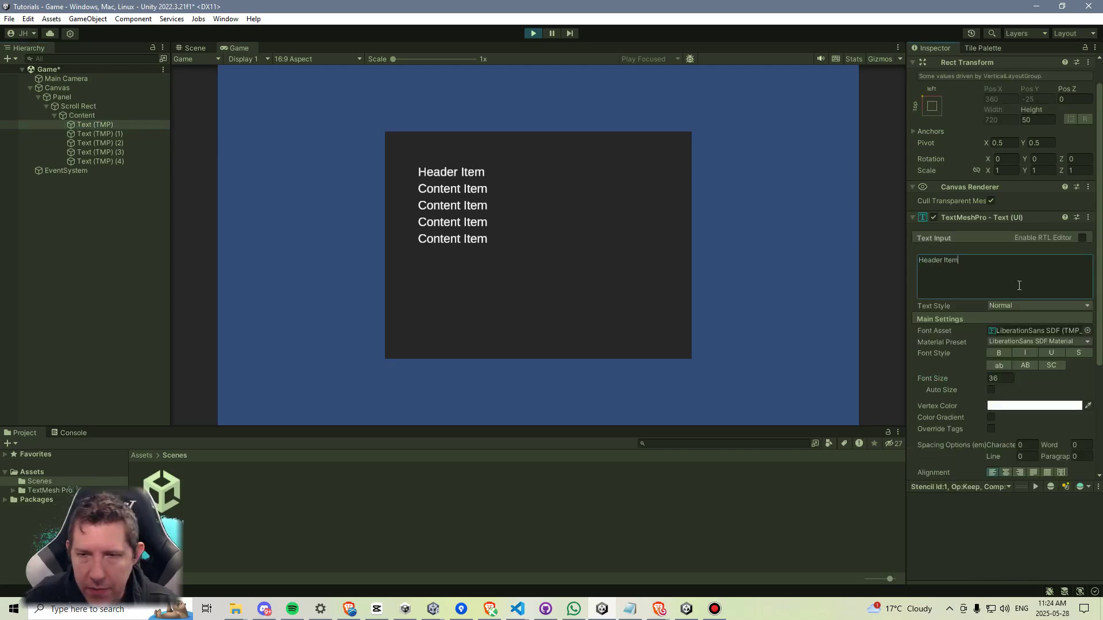
click(998, 353)
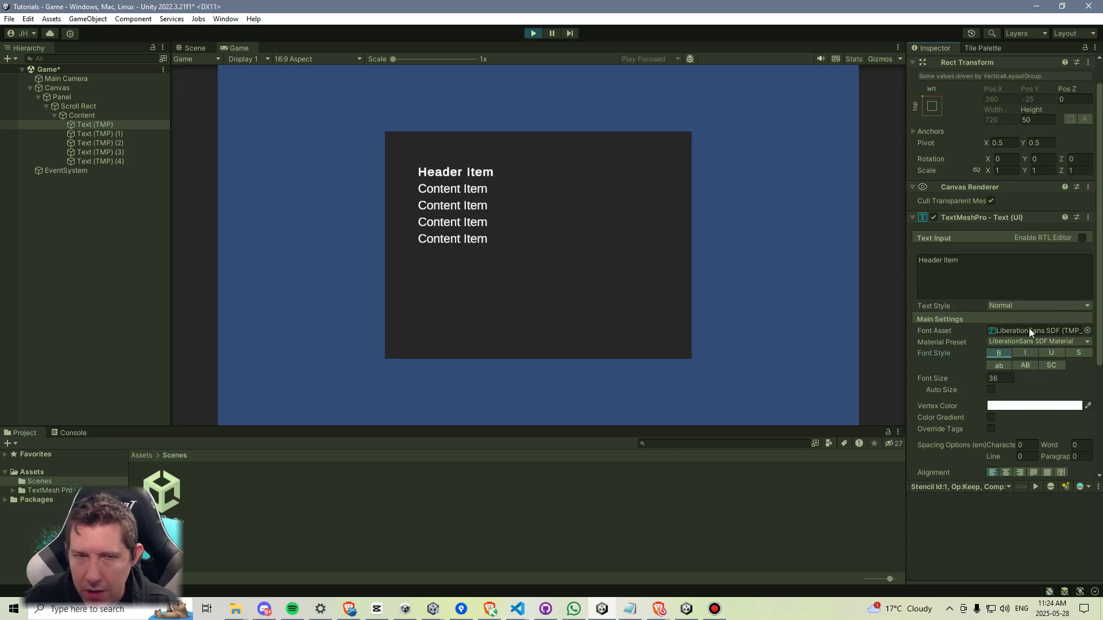
click(1051, 353)
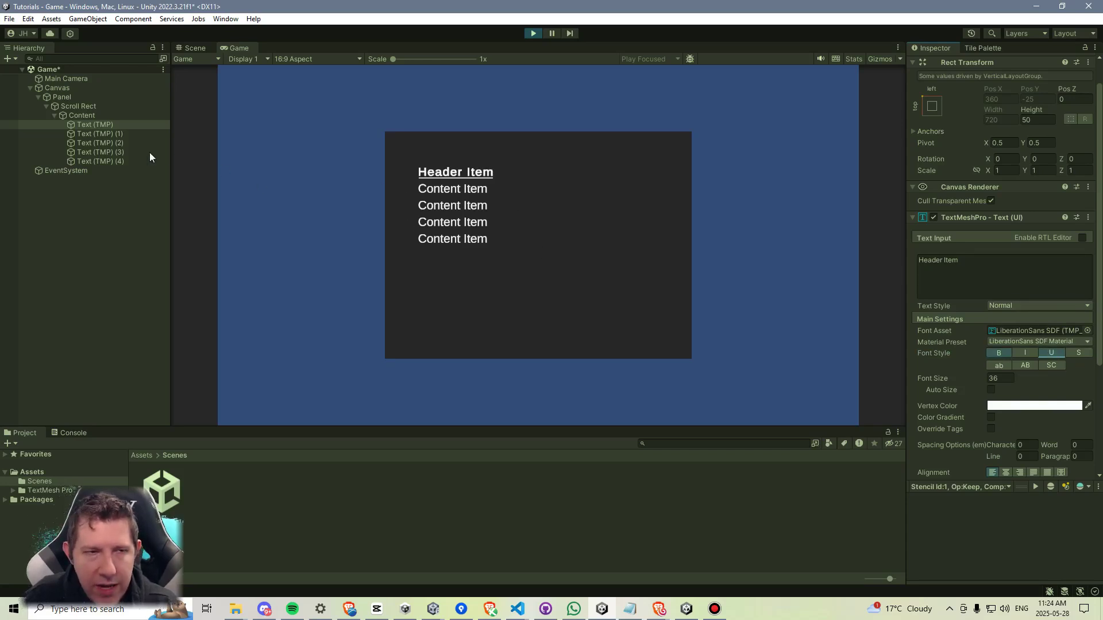
click(85, 161)
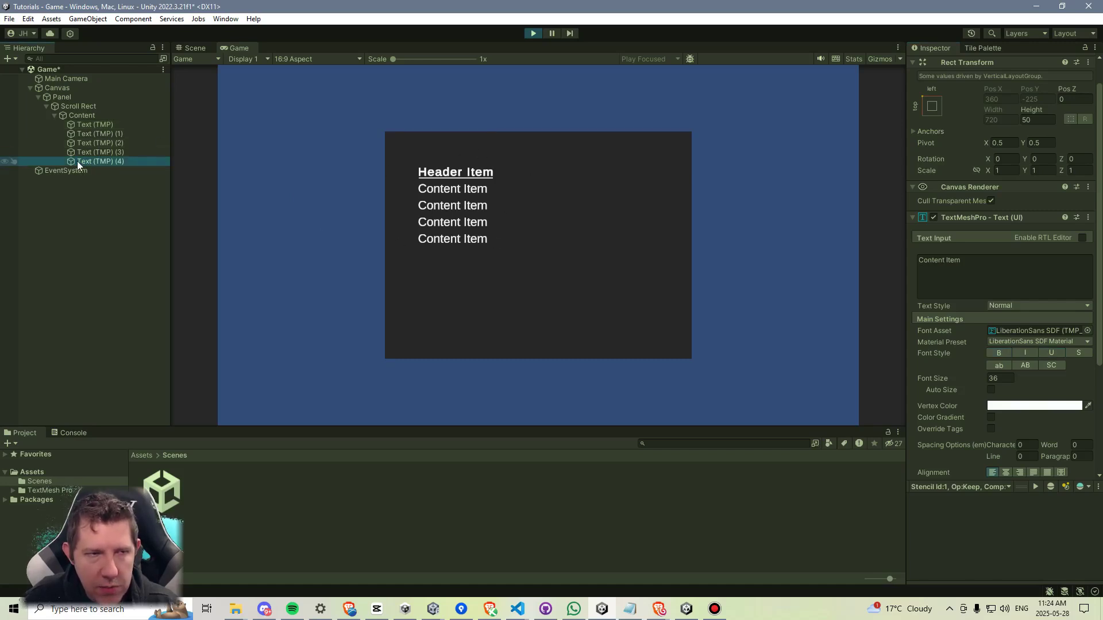
Duplicate the Header Item and Content Items into a second group below the first.
click(74, 125)
key(ctrl+d)
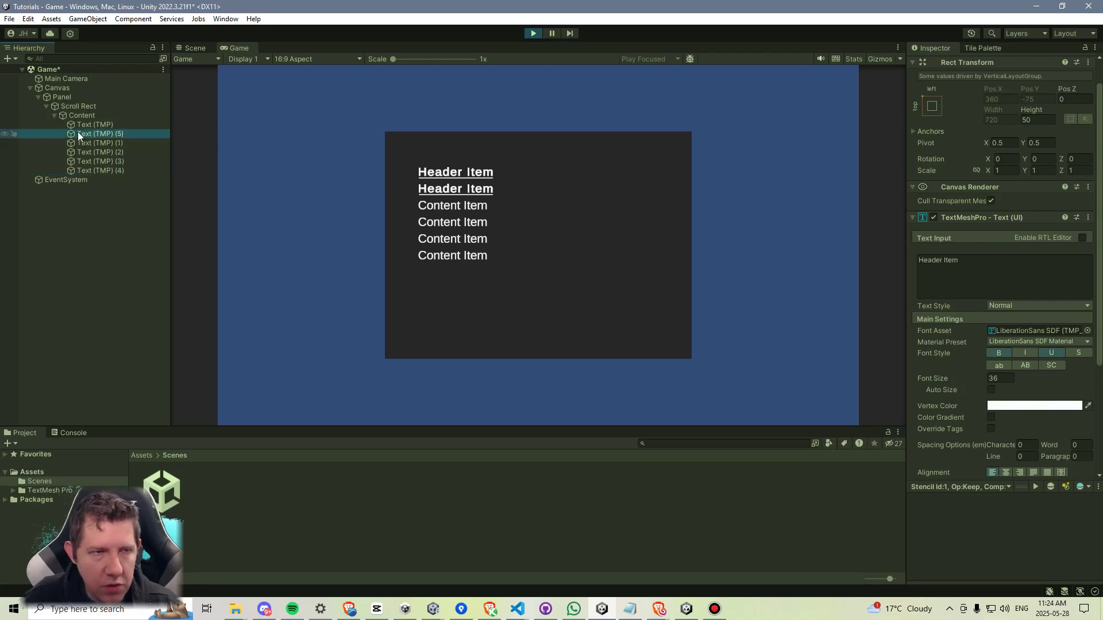
drag(74, 132, 87, 171)
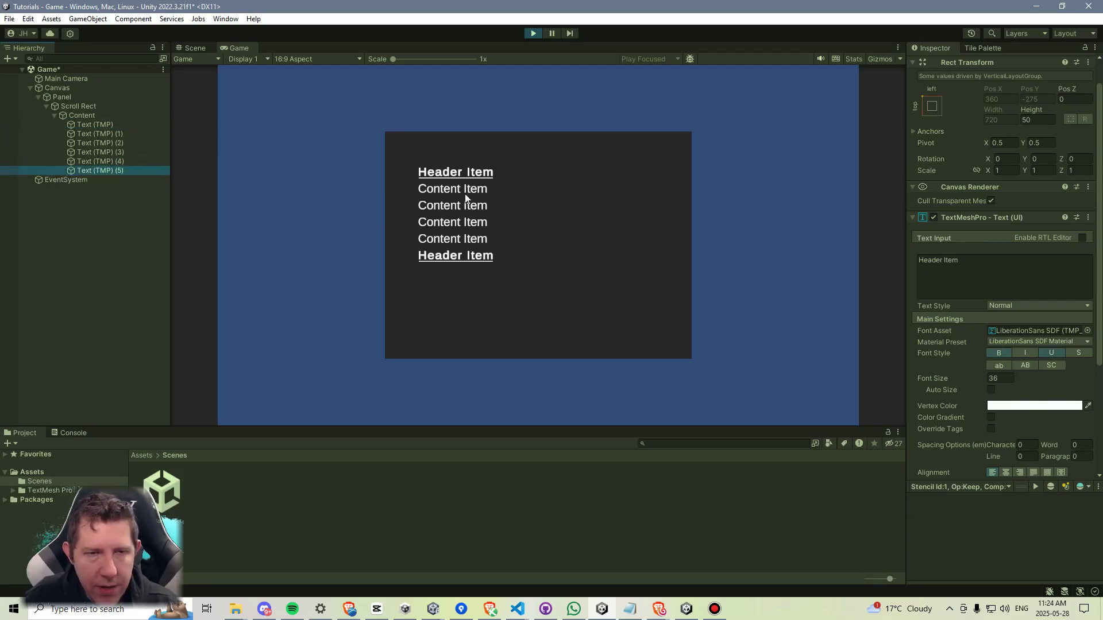
click(95, 160)
key(ctrl+d)
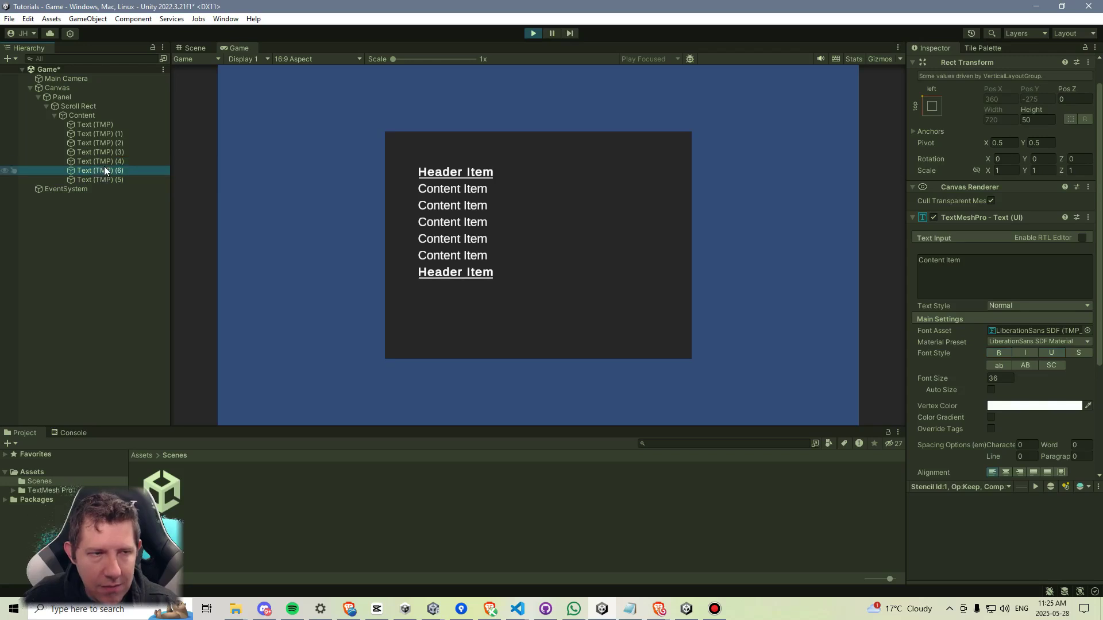
drag(105, 170, 110, 185)
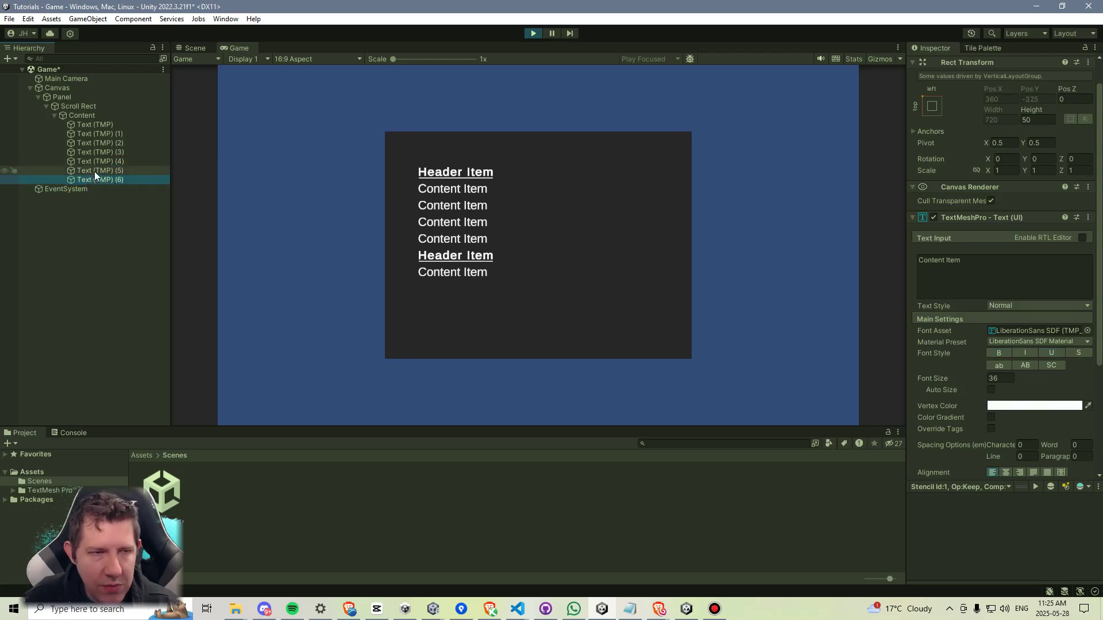
key(ctrl+d)
key(ctrl+d)
key(ctrl+d)
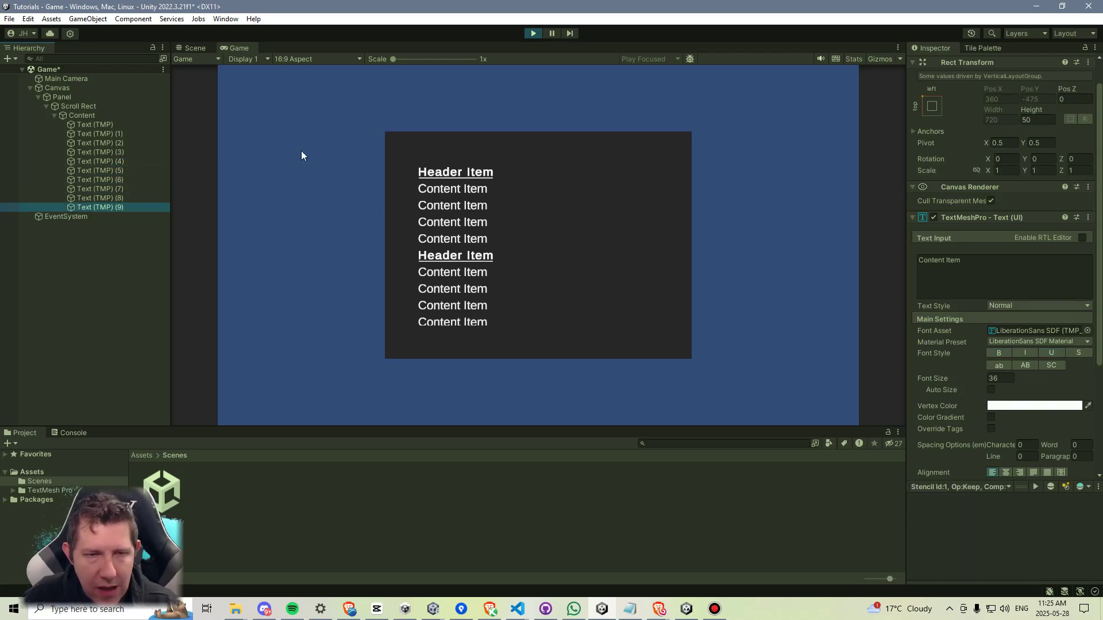
click(95, 171)
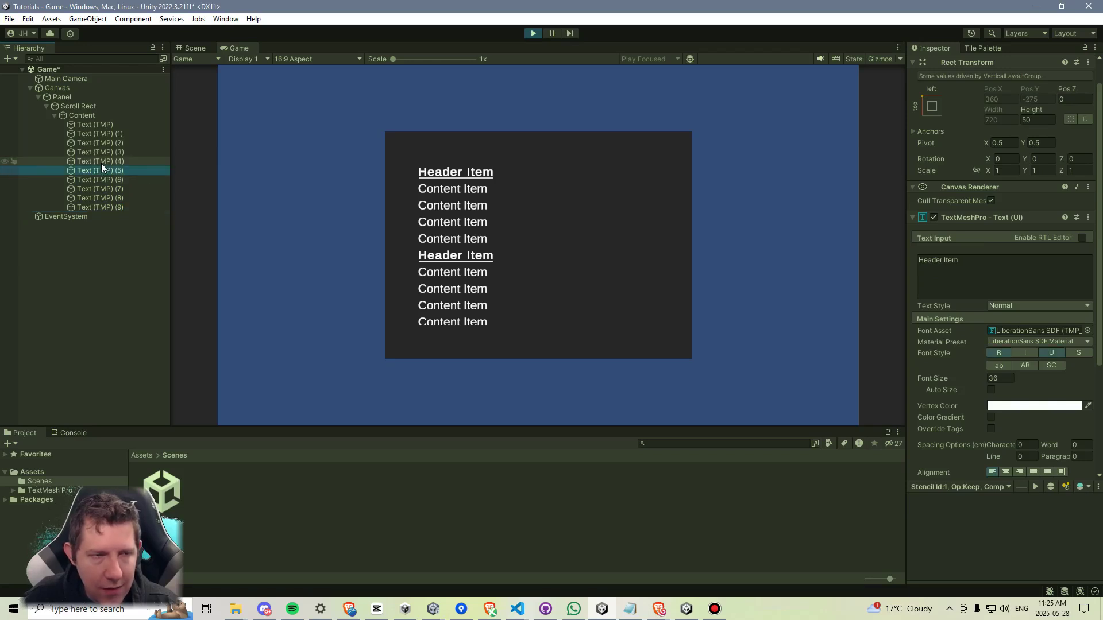
scroll(945, 58, up, 2)
click(937, 63)
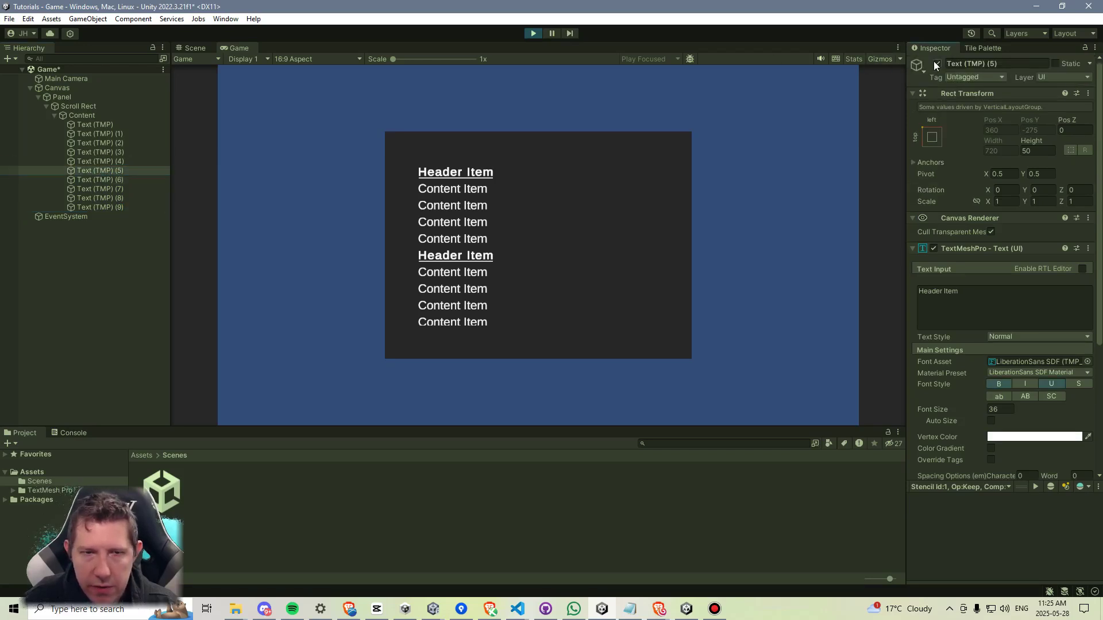
click(937, 63)
Create a spacer item named '--' with empty text between the two groups.
click(105, 161)
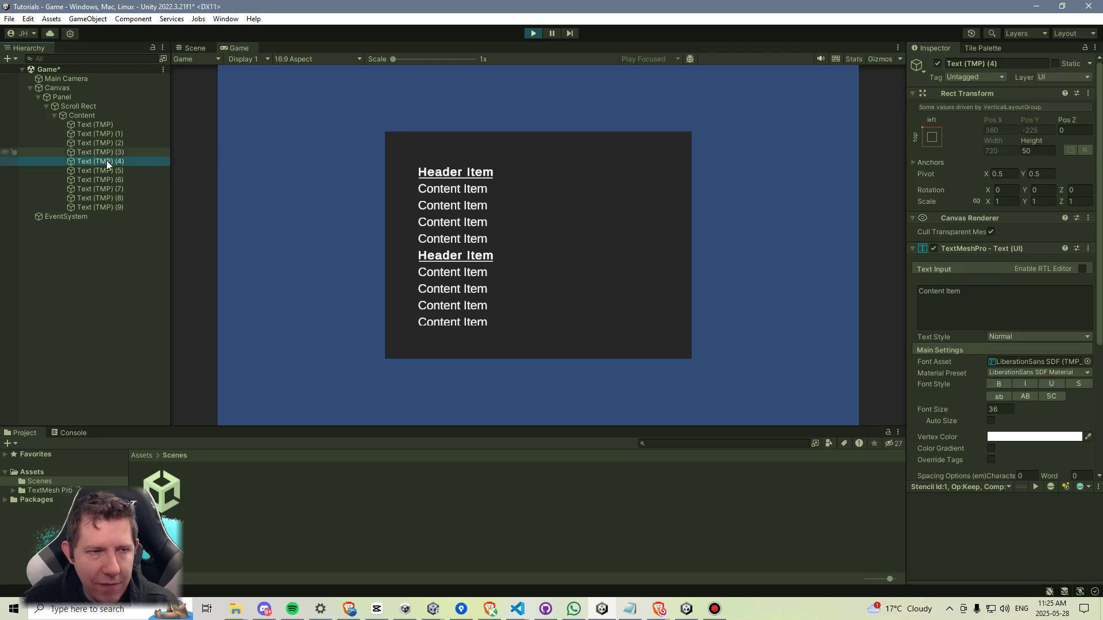
key(ctrl+d)
key(F2)
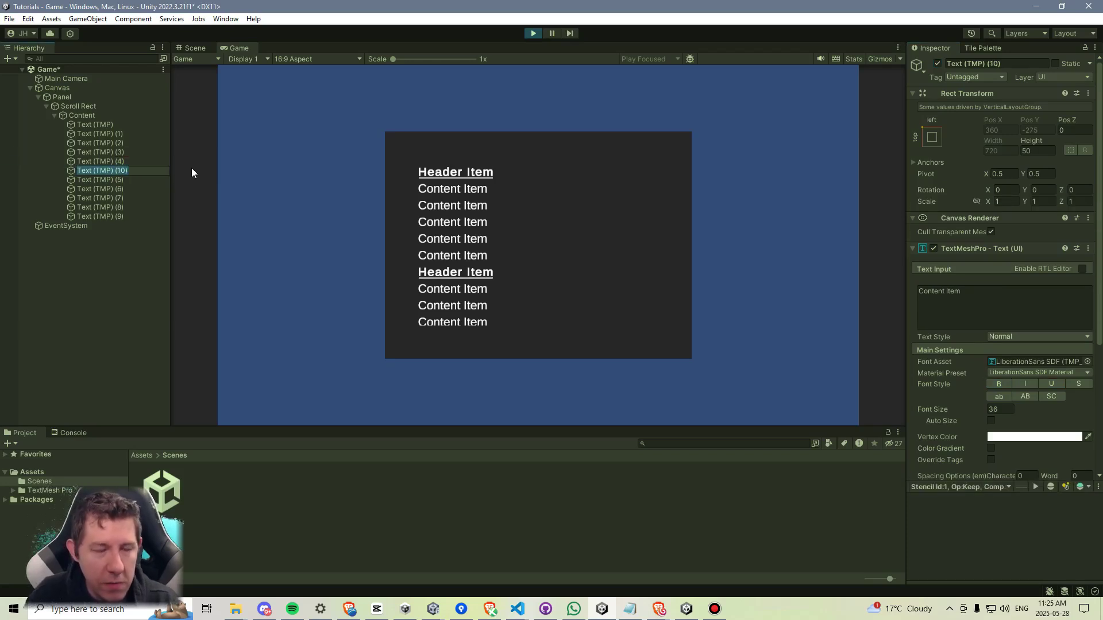
text(--)
key(Return)
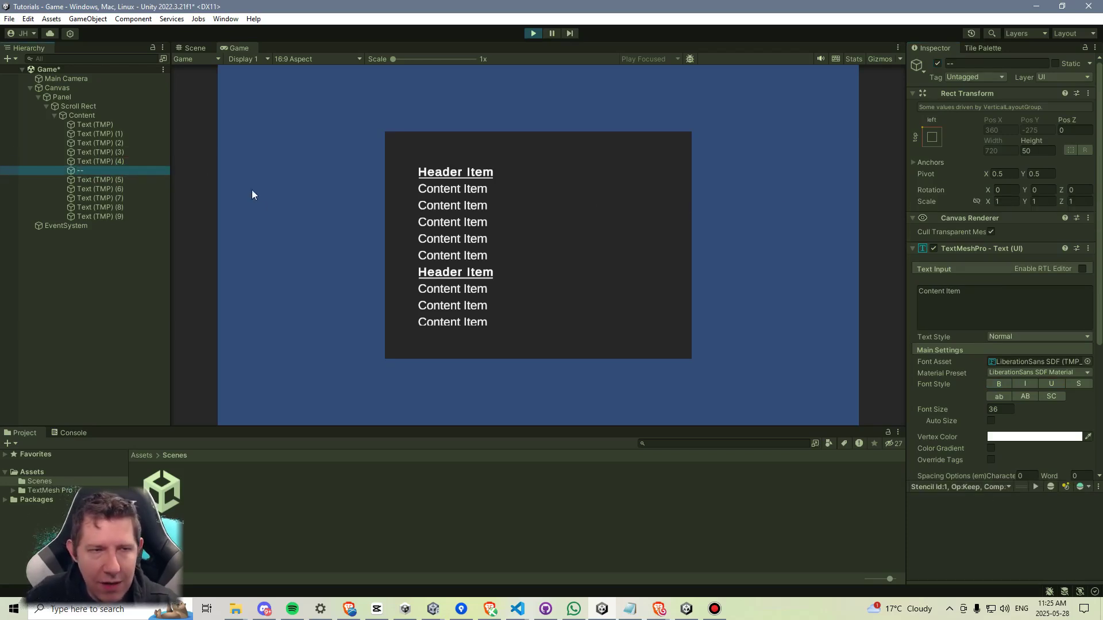
click(992, 308)
key(ctrl+a)
key(BackSpace)
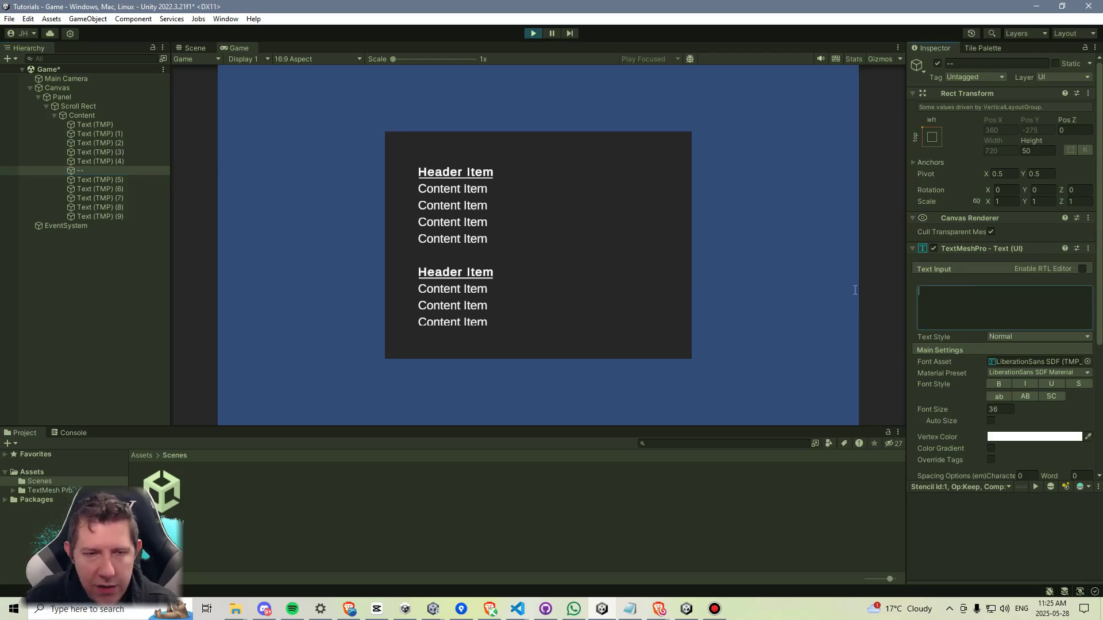
click(502, 245)
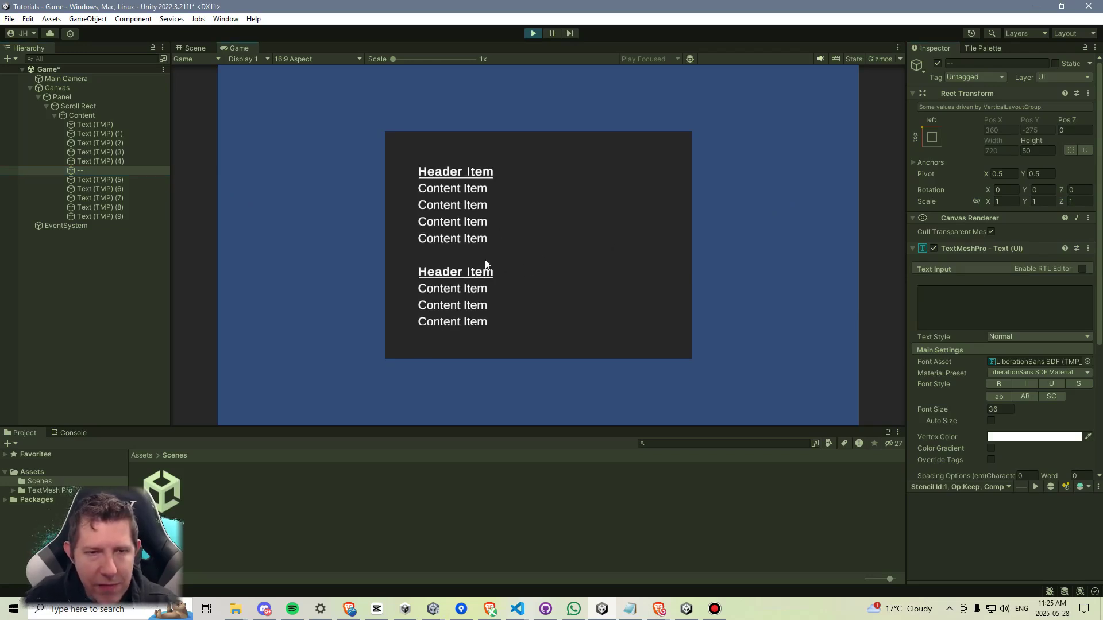
scroll(977, 328, down, 5)
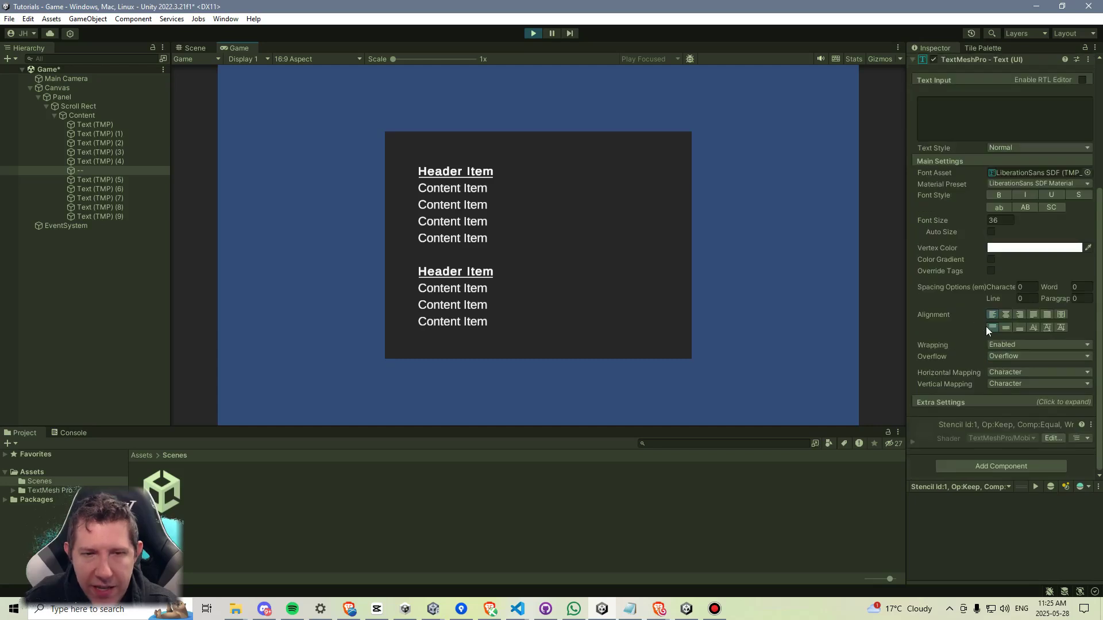
click(67, 171)
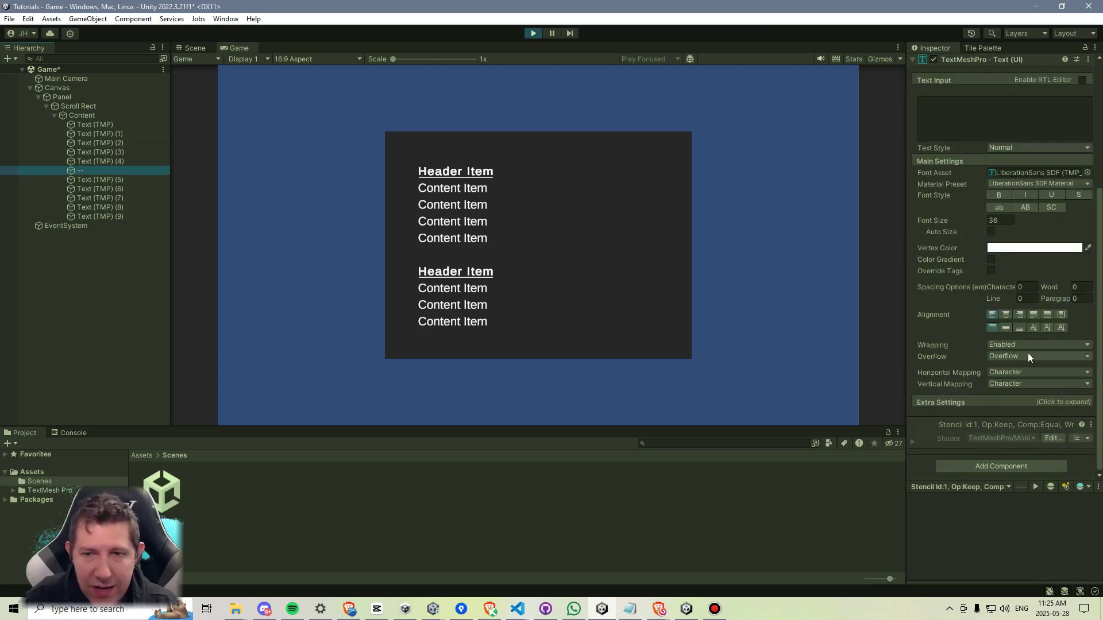
Add a Layout Element to '--' with Min Height enabled, and turn on Control Child Size Height.
click(1016, 463)
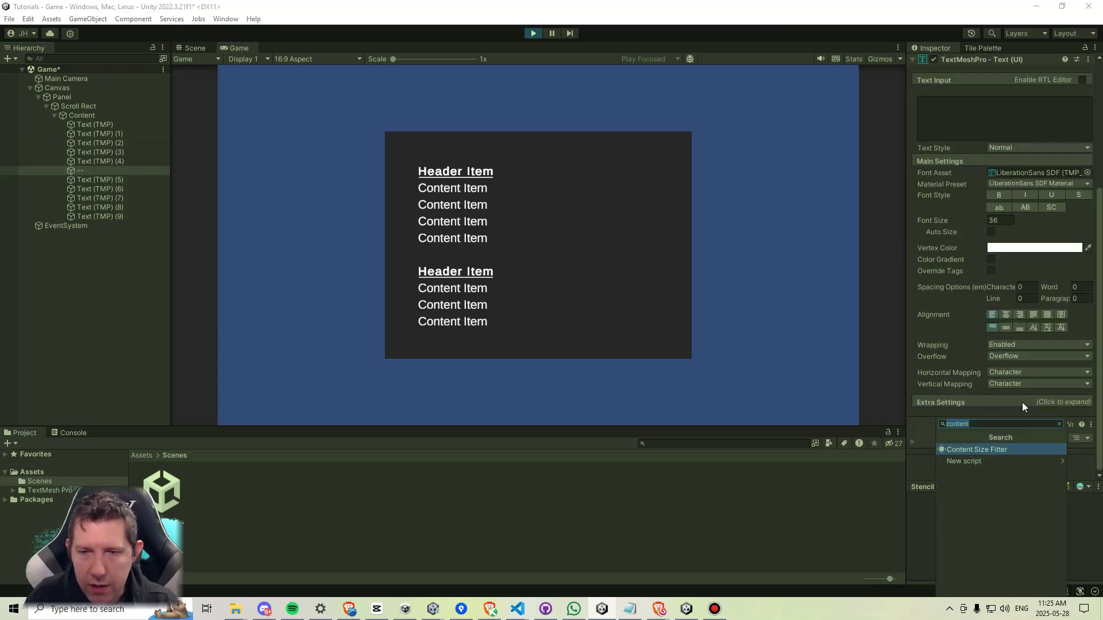
text(layo)
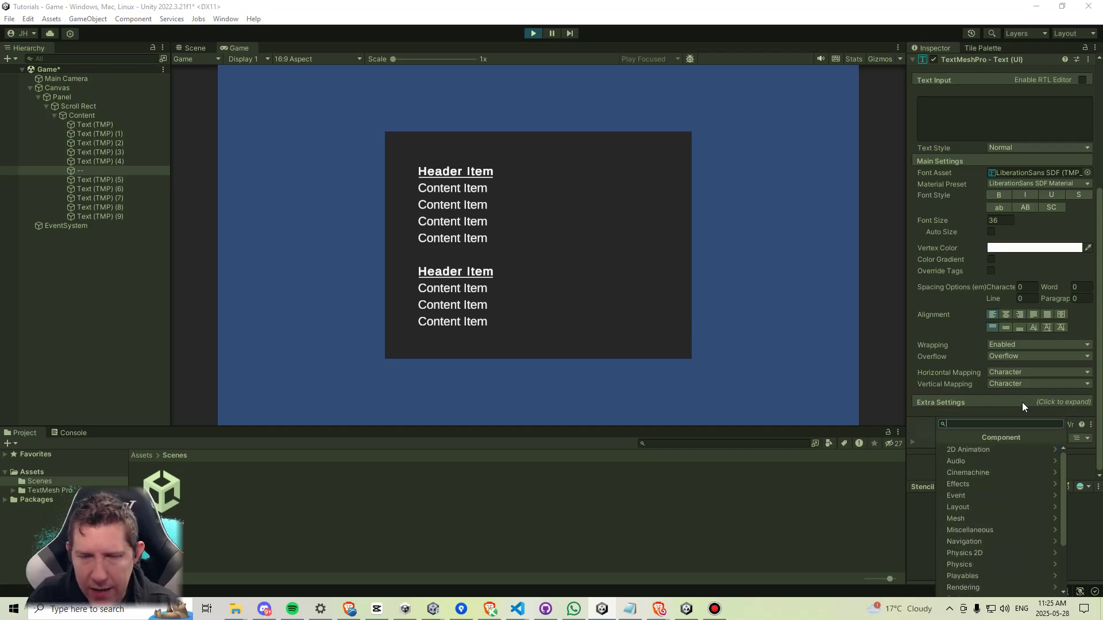
key(Return)
scroll(1022, 373, down, 3)
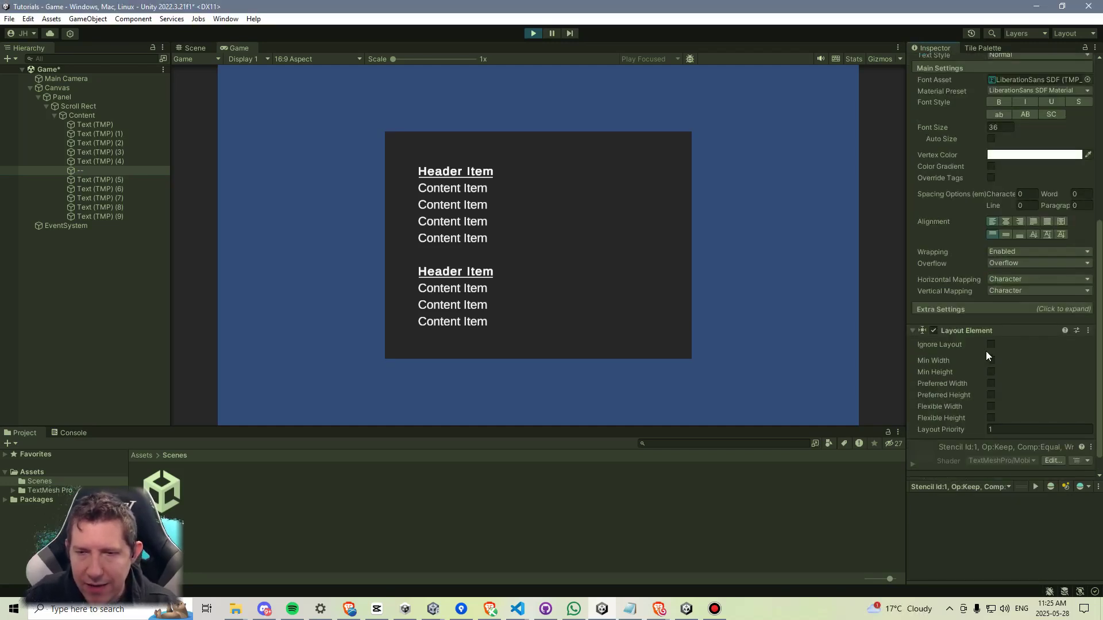
click(990, 372)
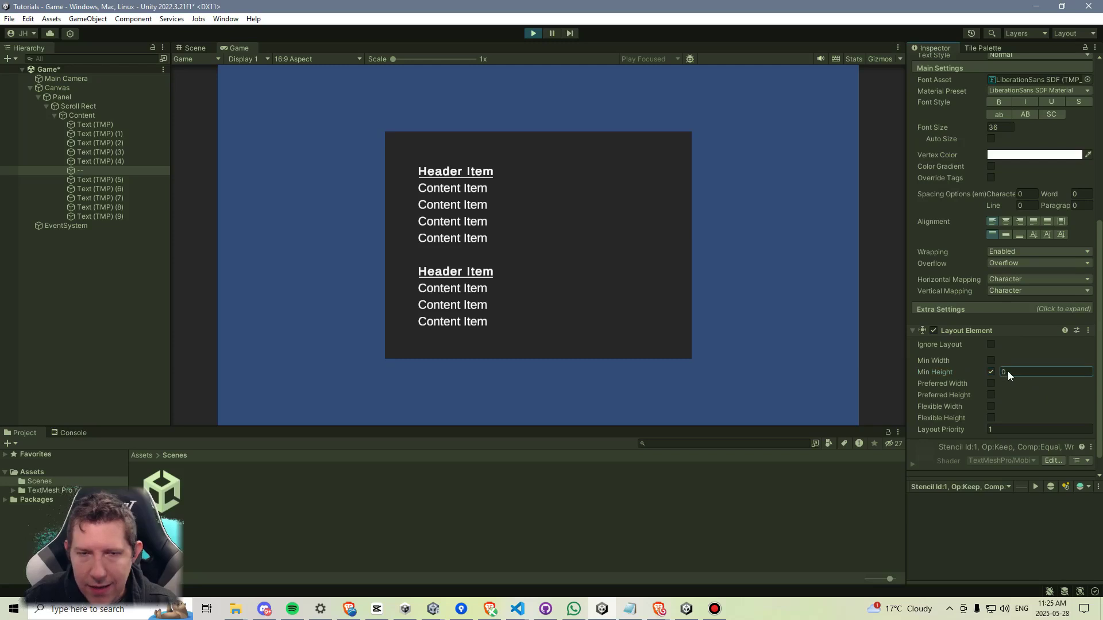
drag(53, 368, 552, 340)
key(ctrl+z)
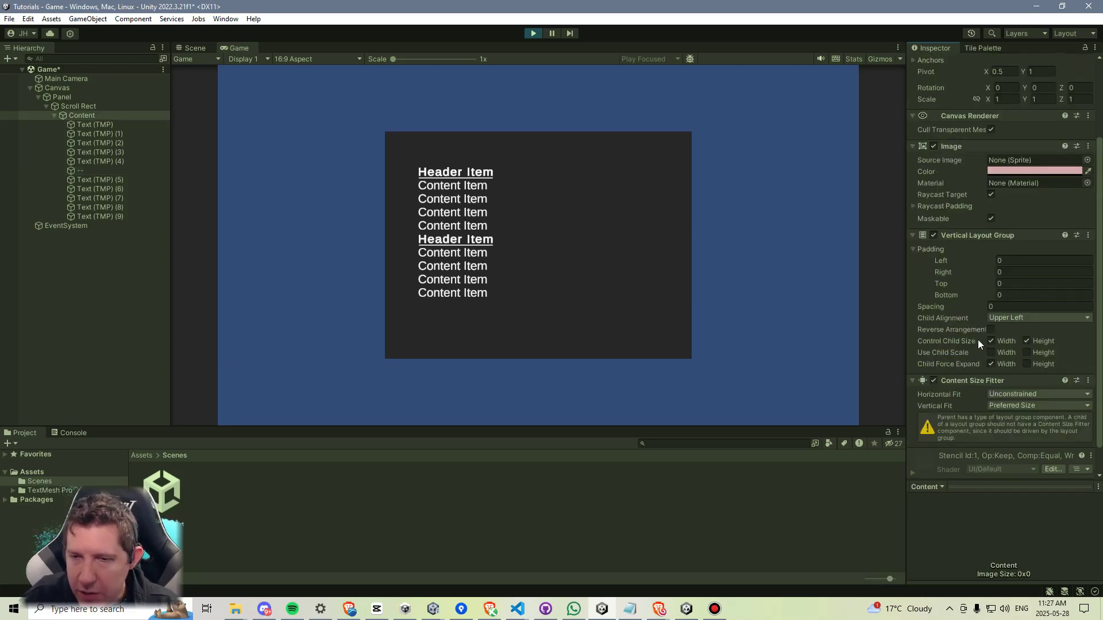
click(1027, 341)
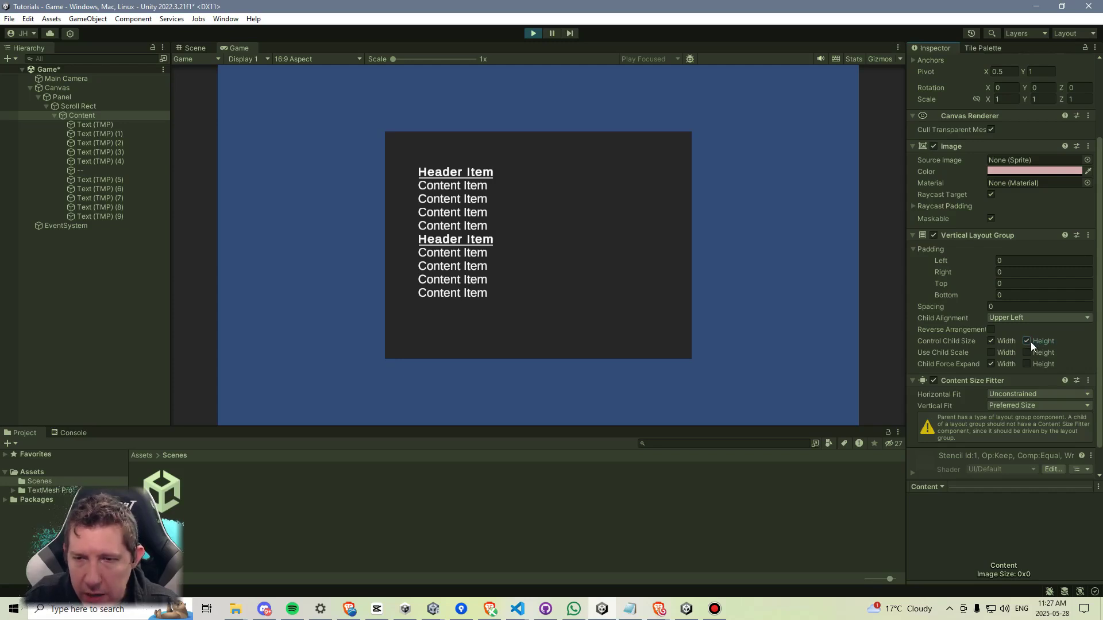
Set the spacer's Min Height to 300.
click(111, 170)
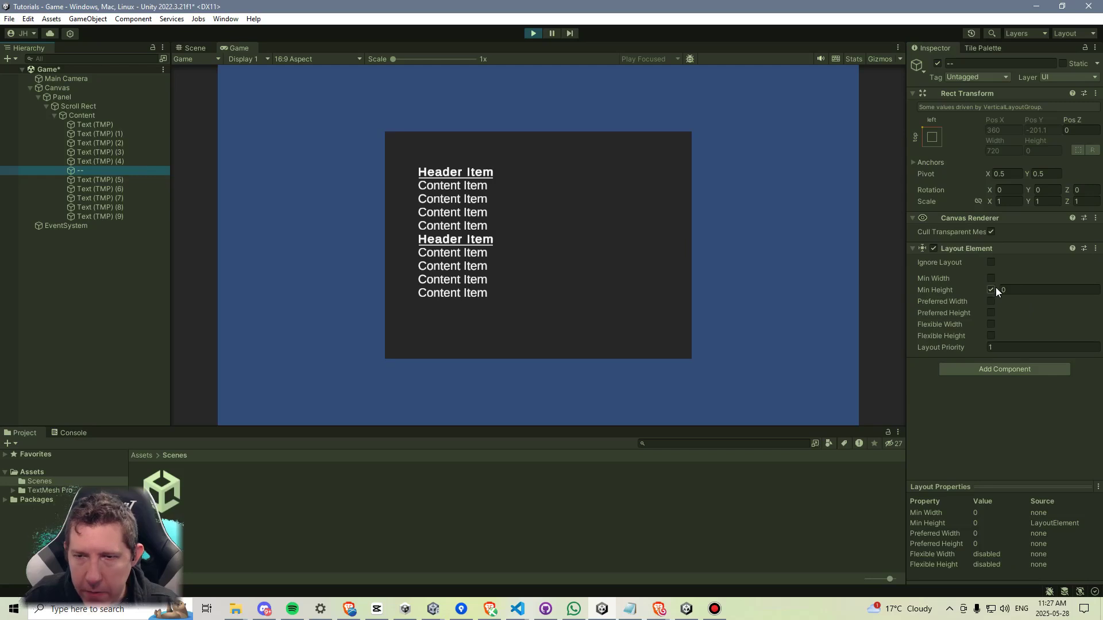
click(999, 291)
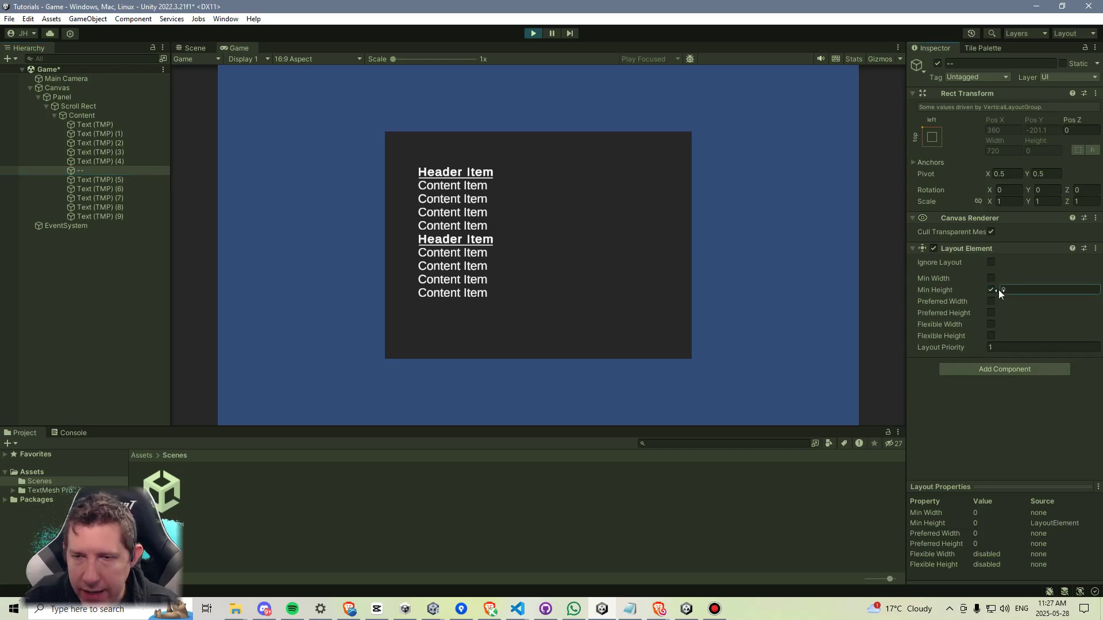
drag(1000, 292, 819, 216)
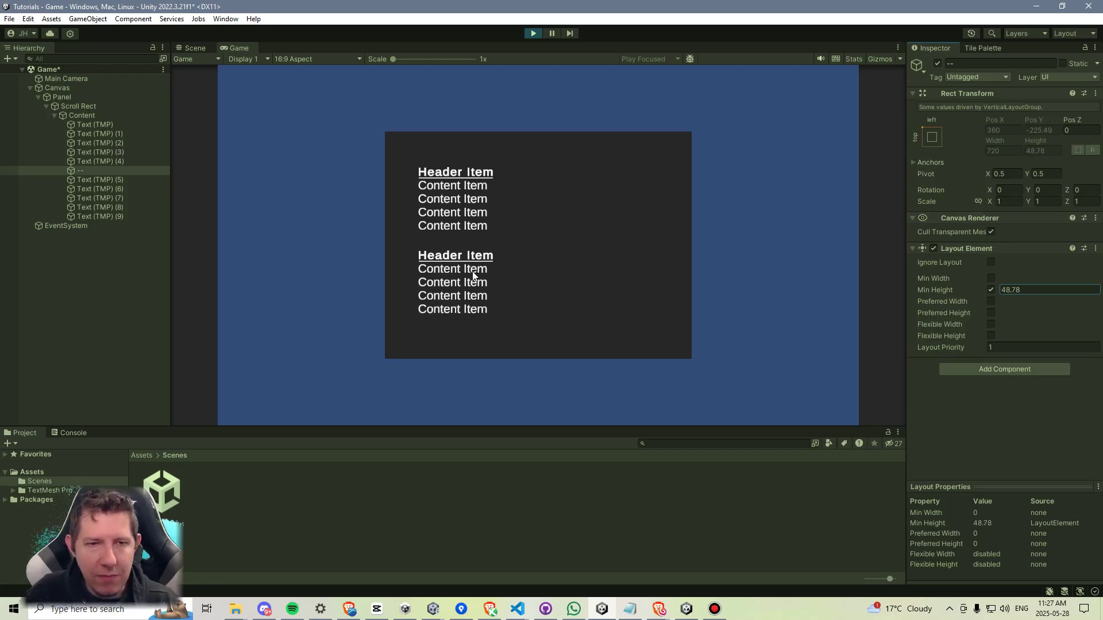
drag(472, 278, 594, 182)
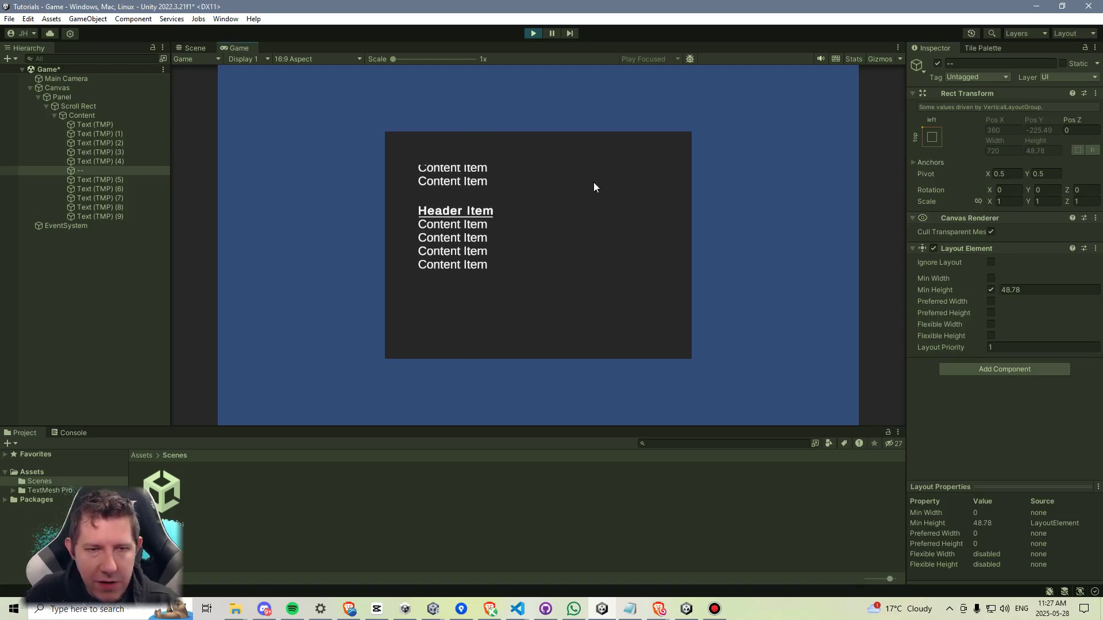
click(1023, 292)
text(300)
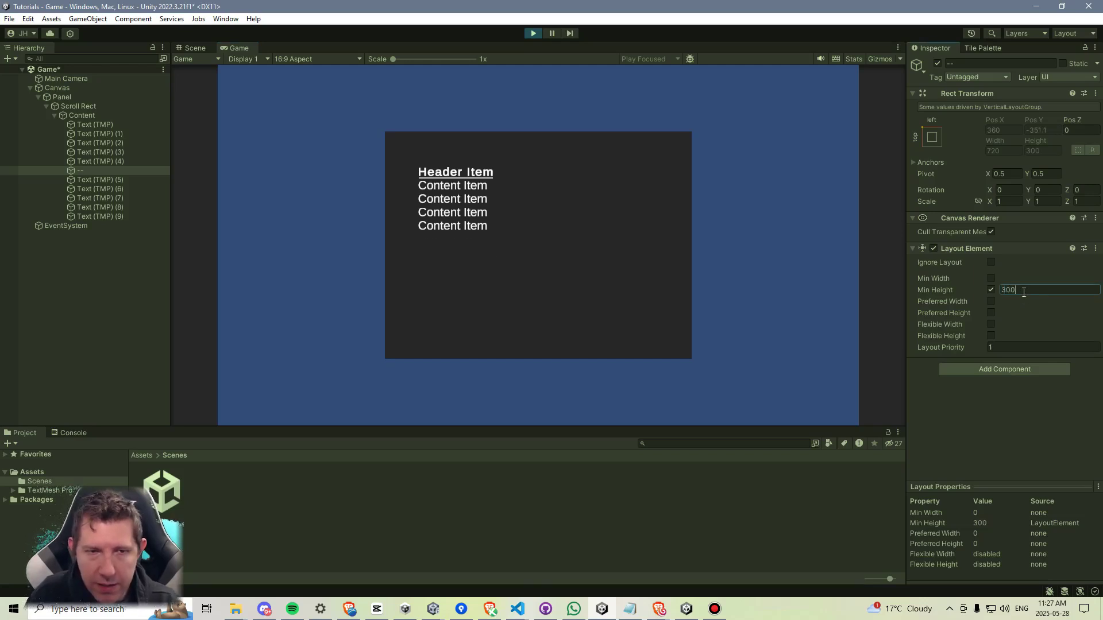
drag(485, 252, 555, 209)
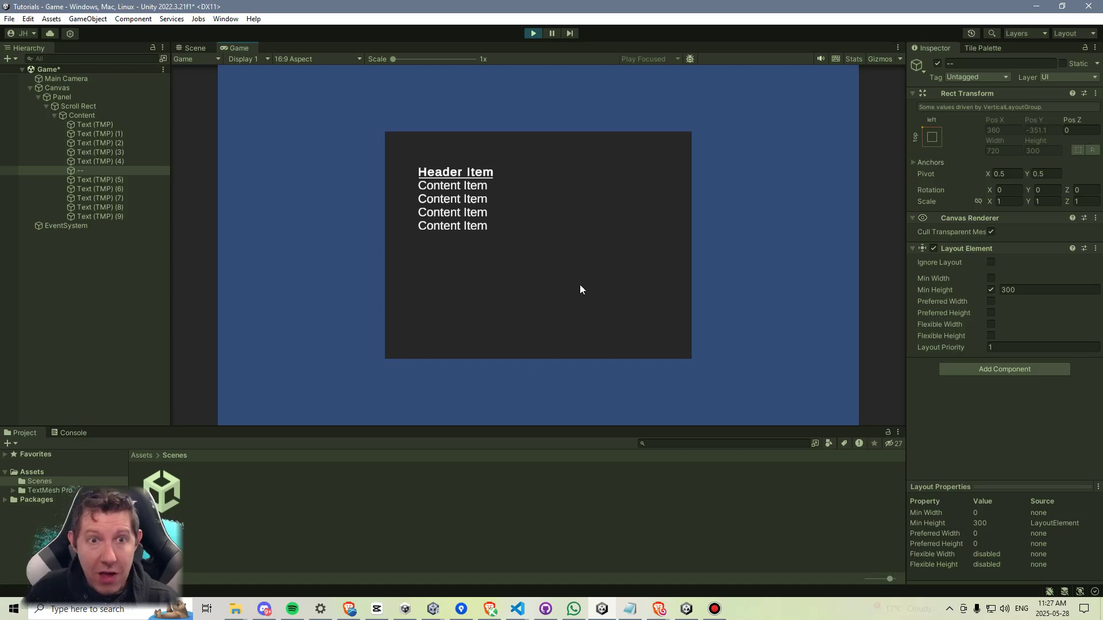
scroll(545, 247, up, 2)
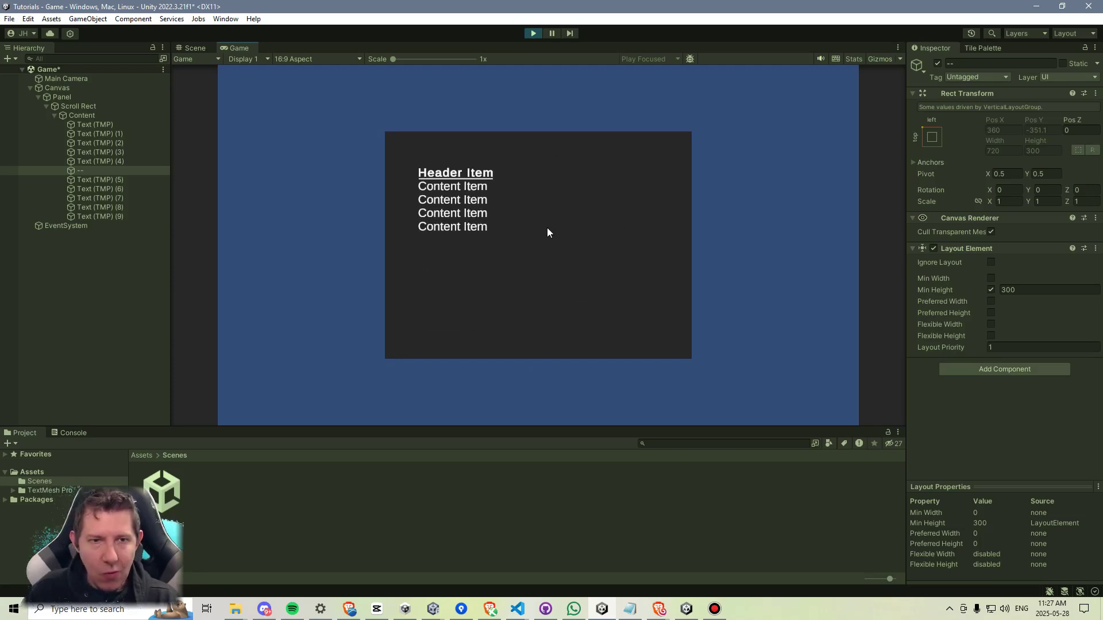
scroll(563, 150, up, 2)
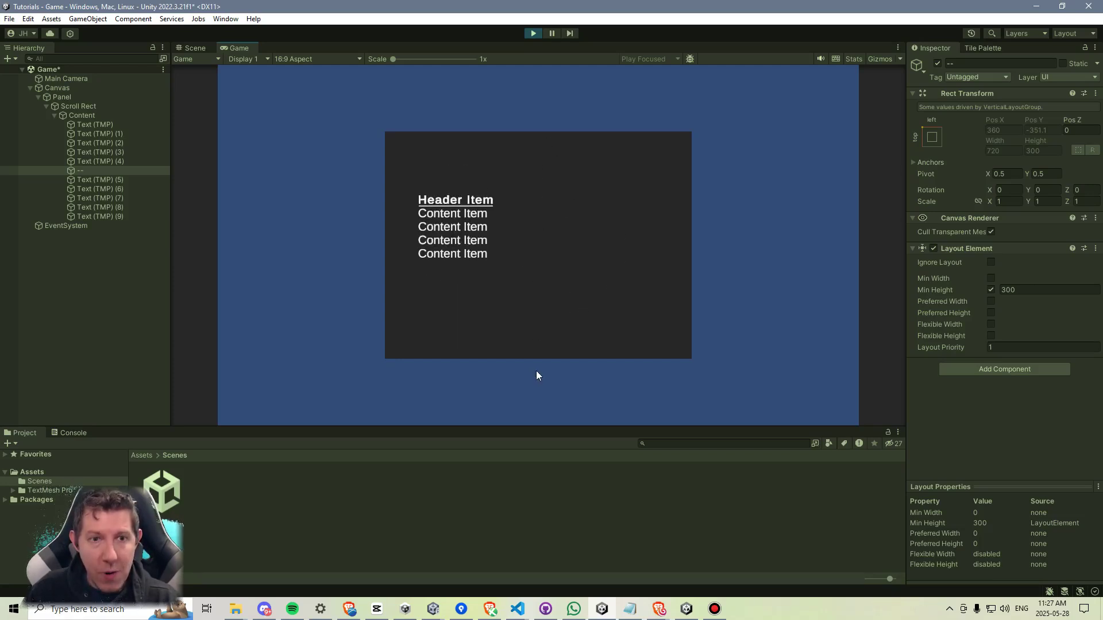